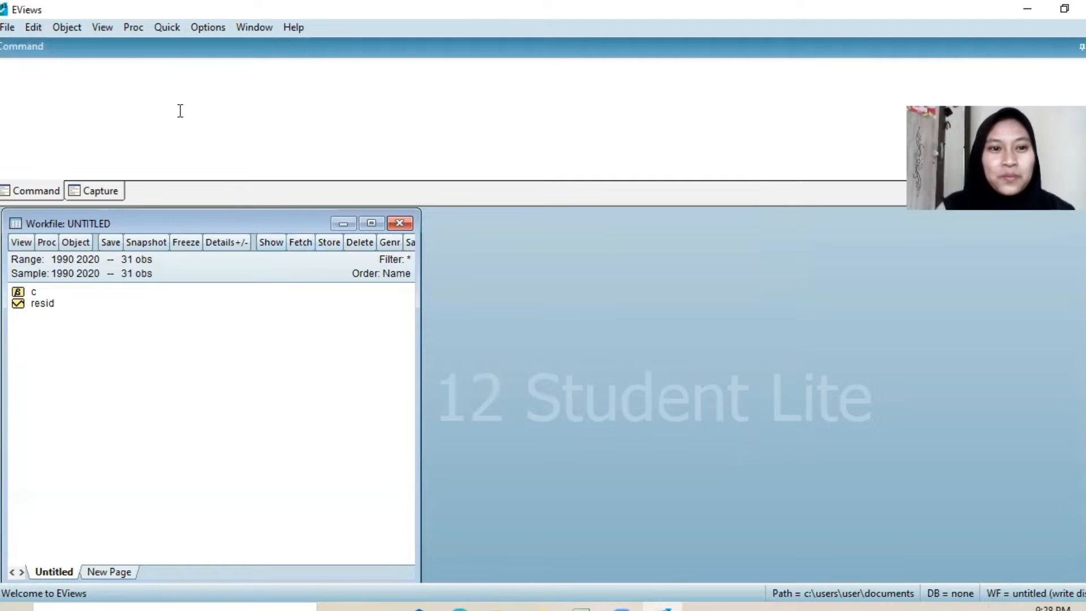
Step: Create an empty group and paste the copied data into it, starting at the series-name row above 1990
{"action": "left_click", "coordinate": [165, 28]}
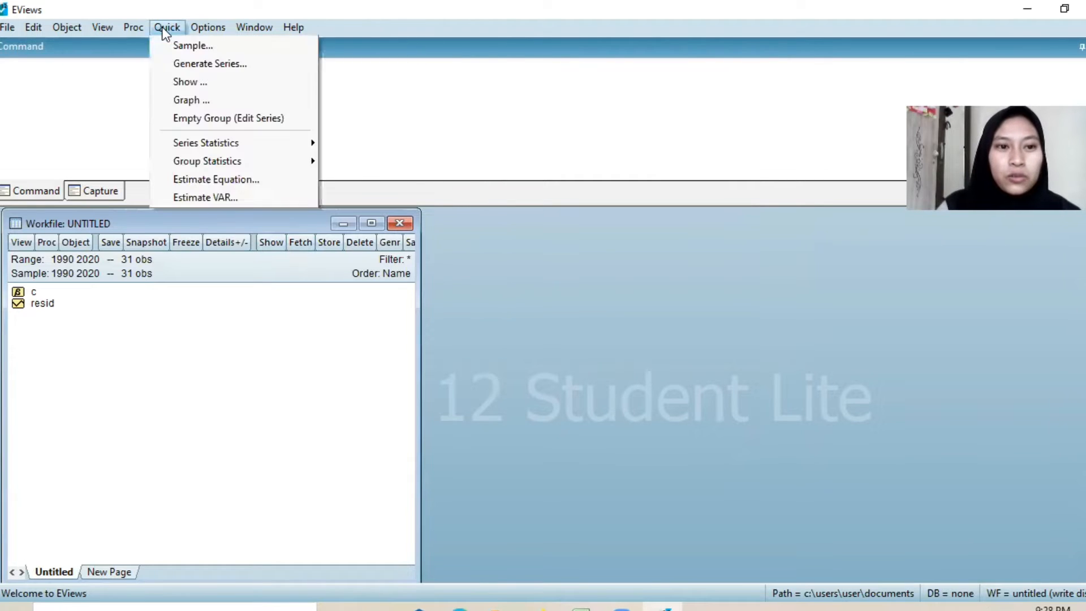
{"action": "left_click", "coordinate": [222, 120]}
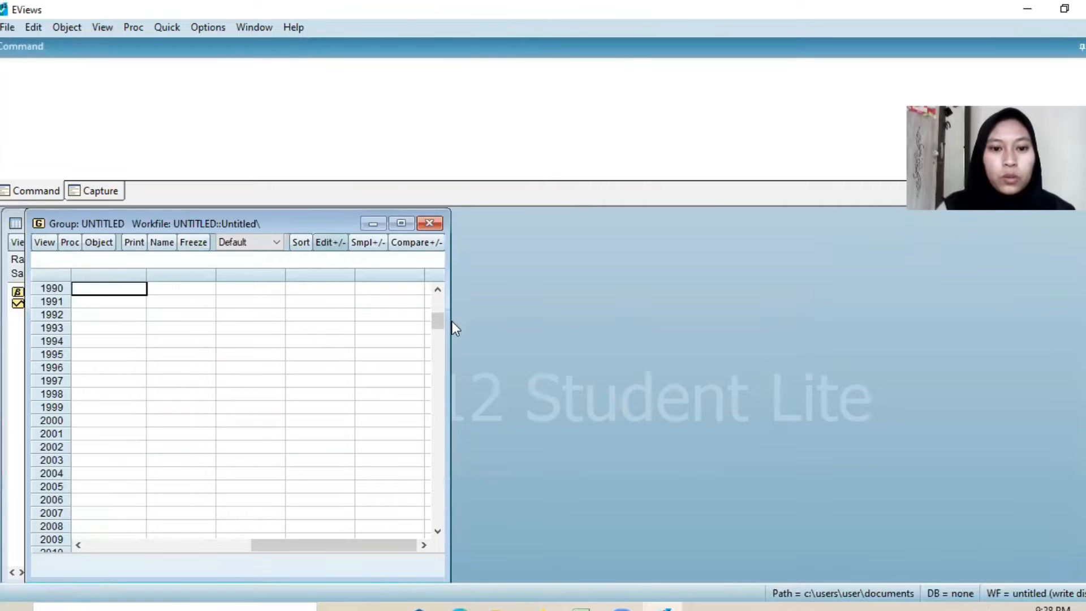
{"action": "left_click_drag", "start_coordinate": [440, 317], "coordinate": [439, 303]}
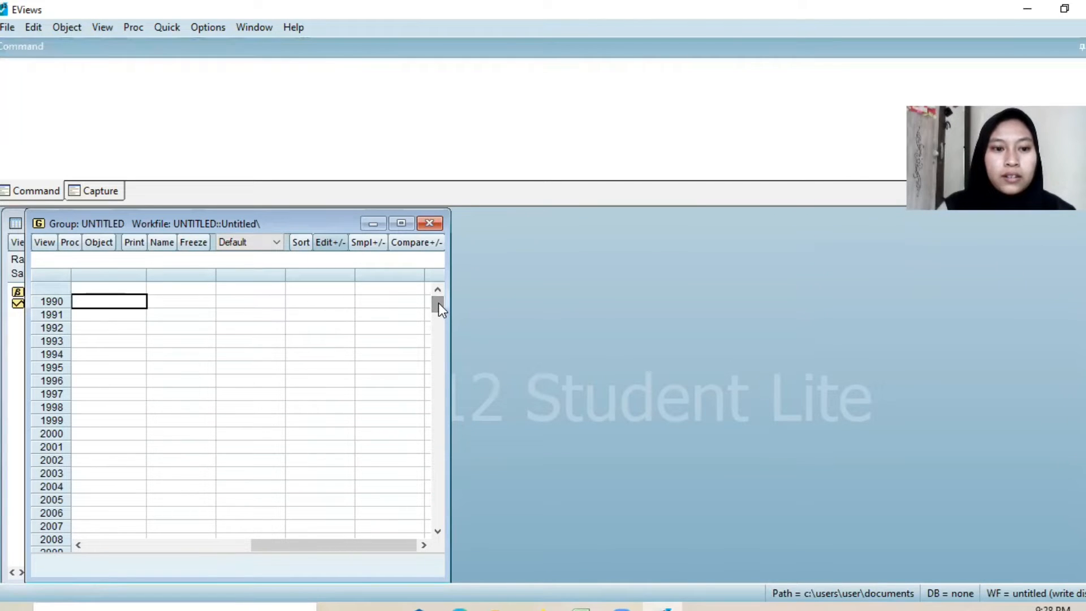
{"action": "left_click", "coordinate": [99, 289]}
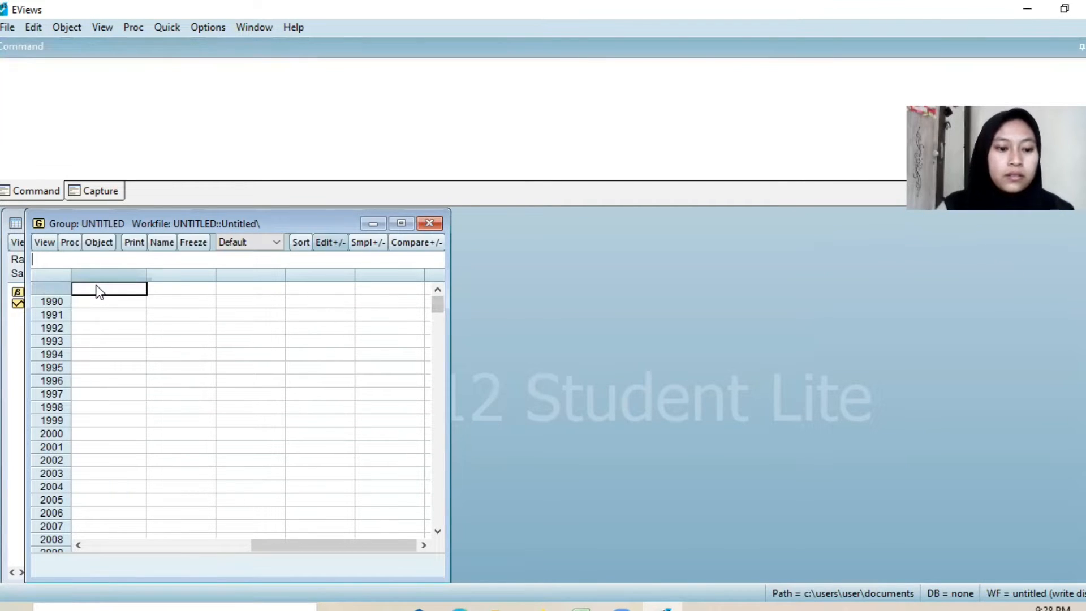
{"action": "key", "text": "ctrl+v"}
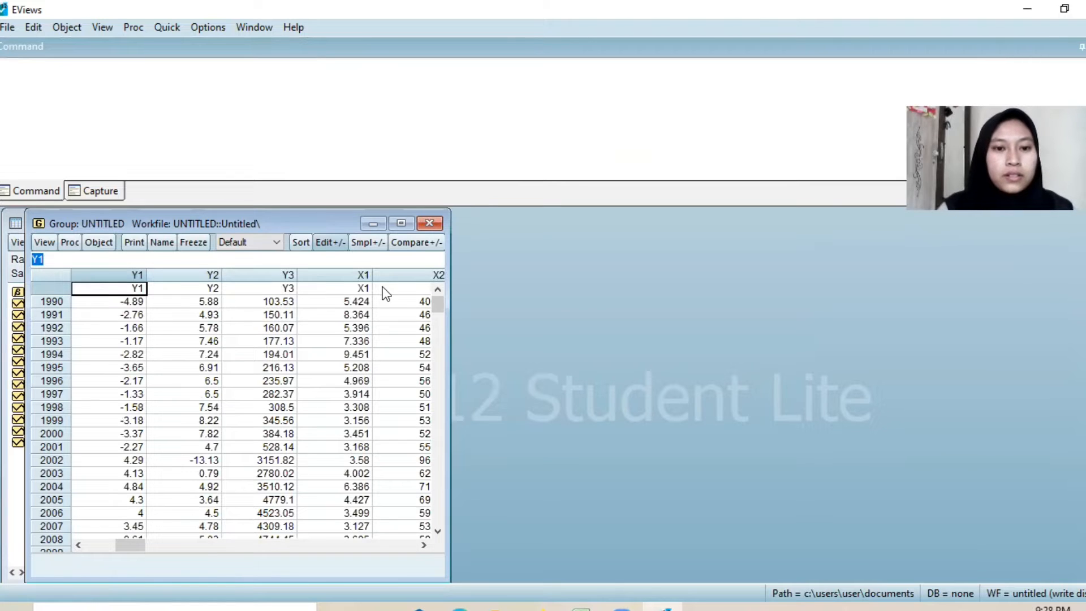
Step: Close the untitled group, naming it data_group so it is kept in the workfile
{"action": "left_click", "coordinate": [429, 223]}
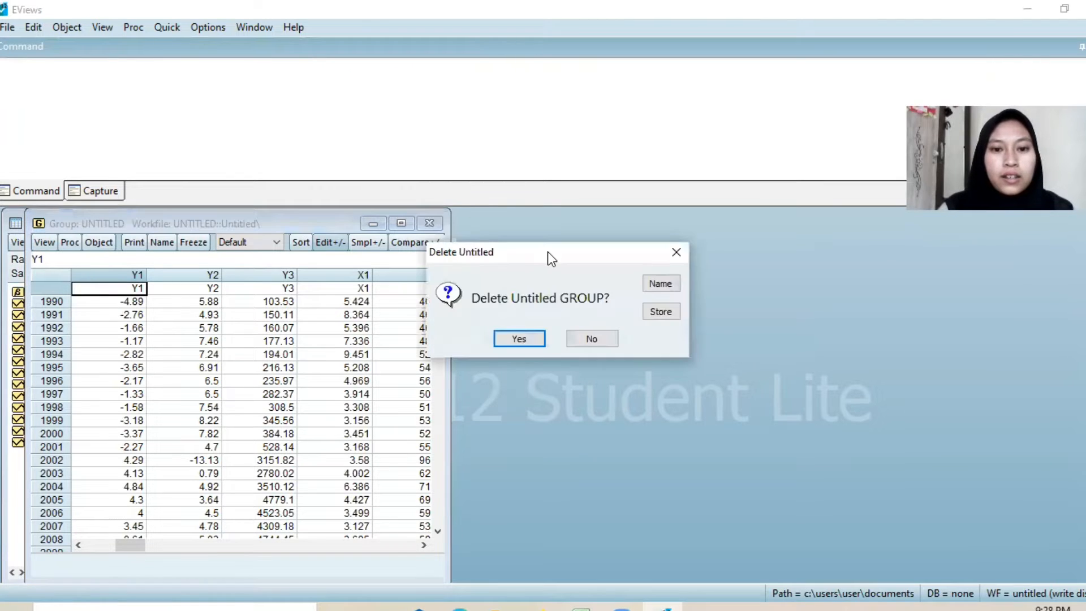
{"action": "left_click", "coordinate": [661, 283]}
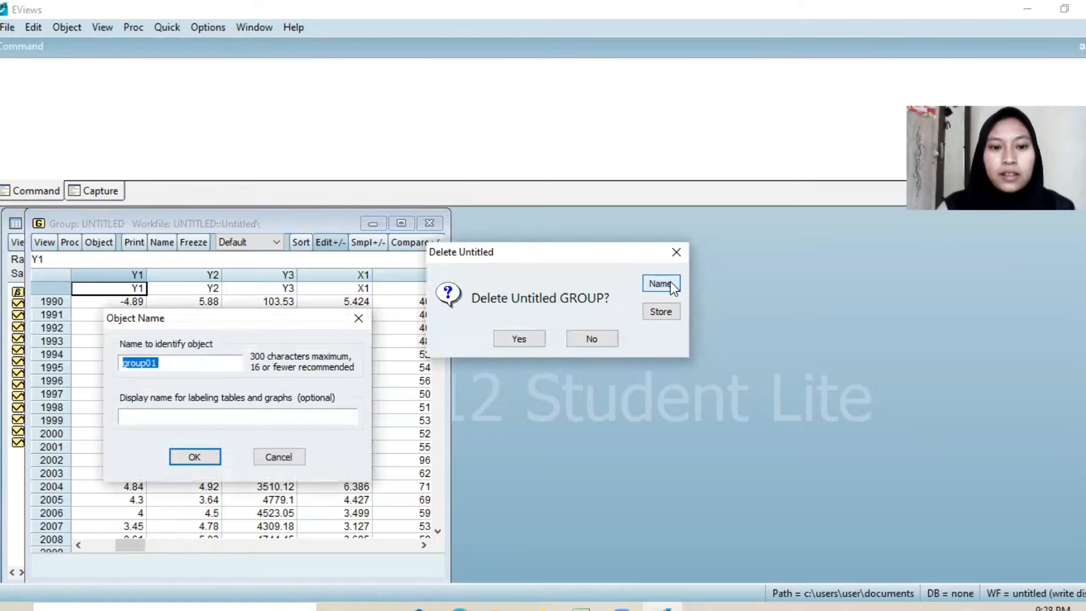
{"action": "key", "text": "BackSpace"}
{"action": "type", "text": "d"}
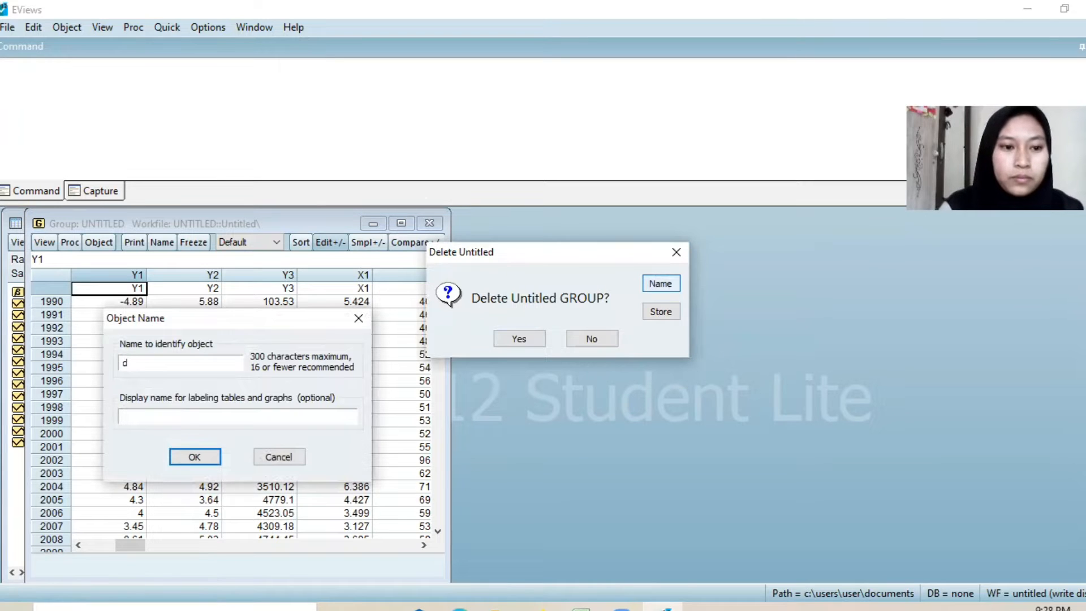
{"action": "type", "text": "ata"}
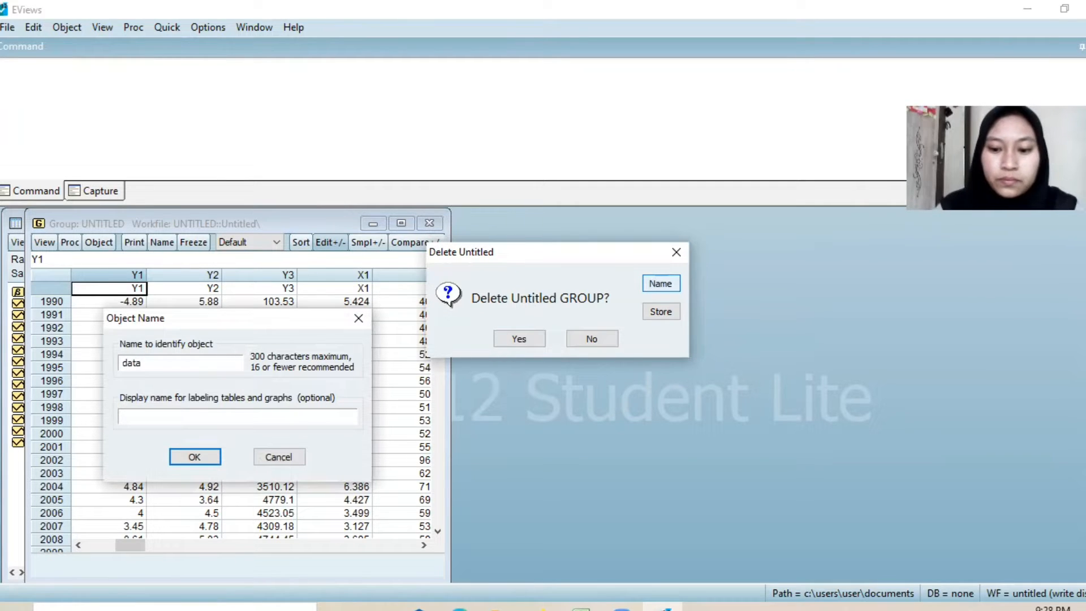
{"action": "type", "text": "_gr"}
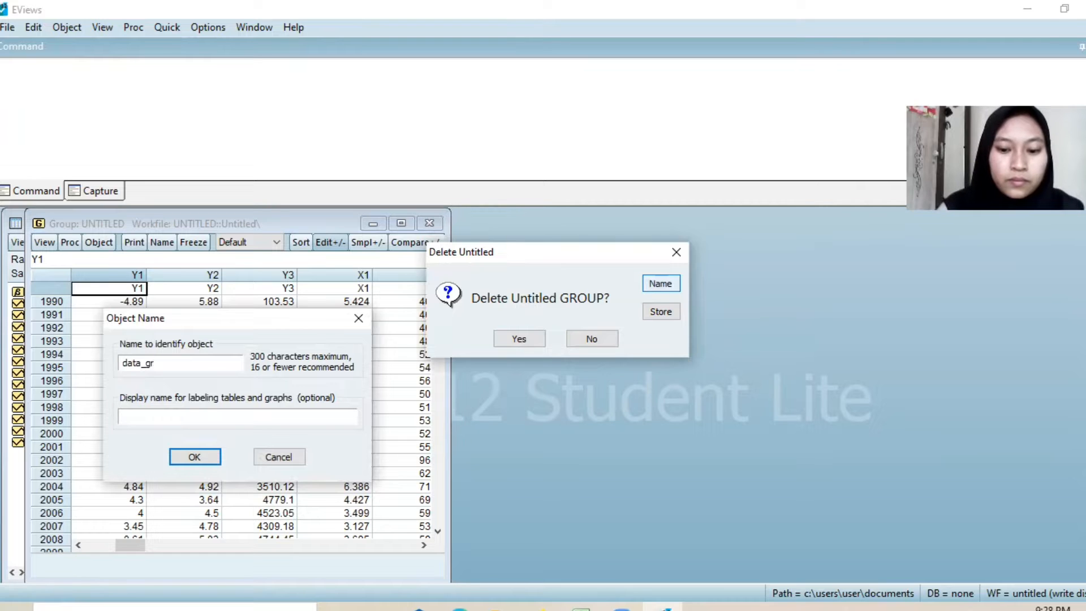
{"action": "type", "text": "oup"}
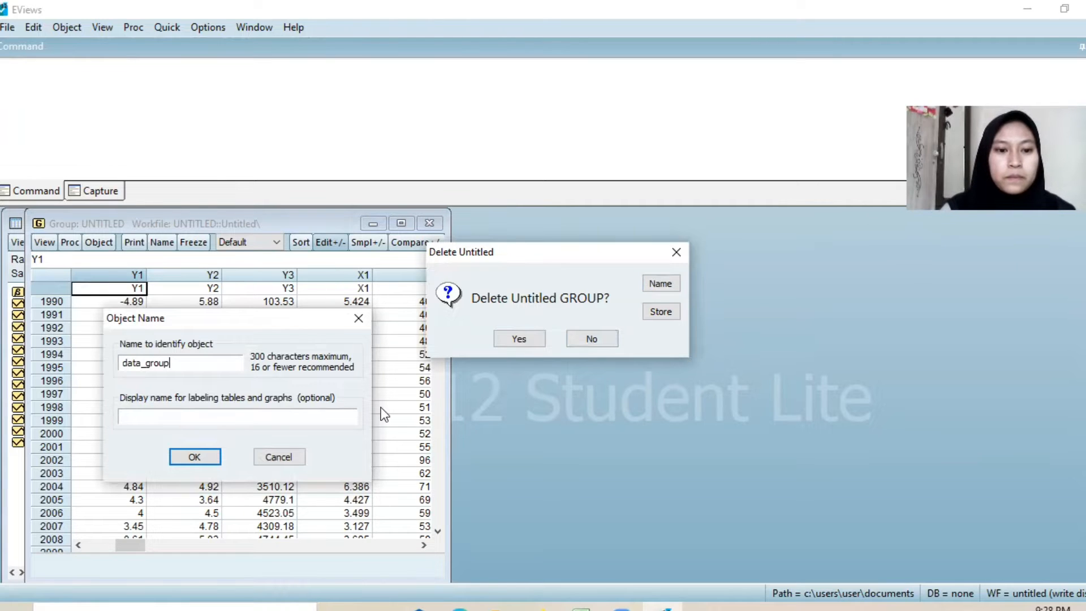
{"action": "left_click", "coordinate": [204, 460]}
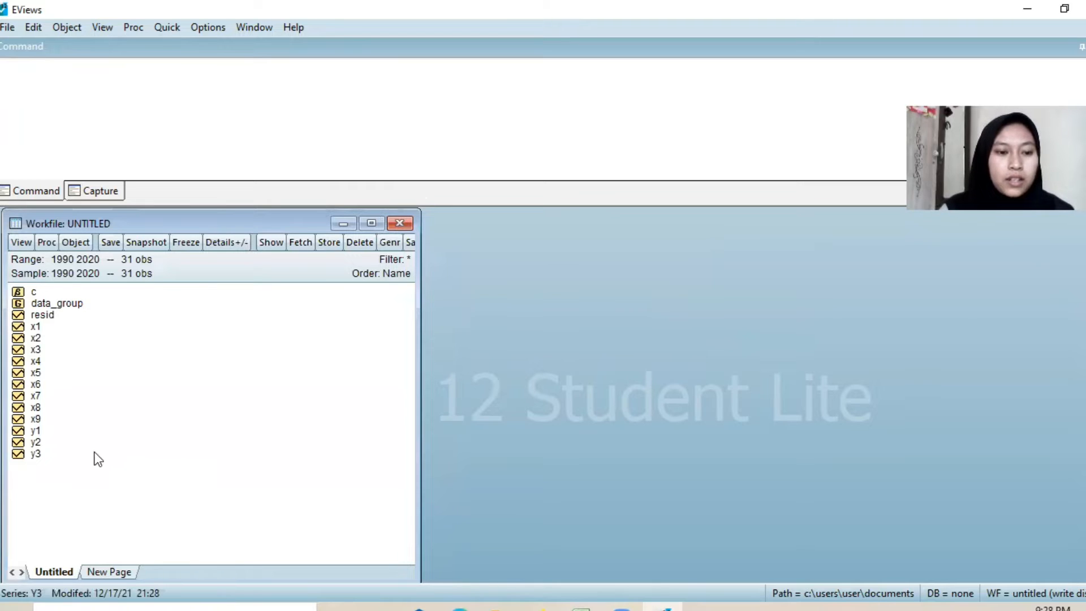
Step: Open the series y1, y2, y3, x1, x2, x4, x5 and x6 together as an equation, in that order
{"action": "left_click", "coordinate": [36, 430]}
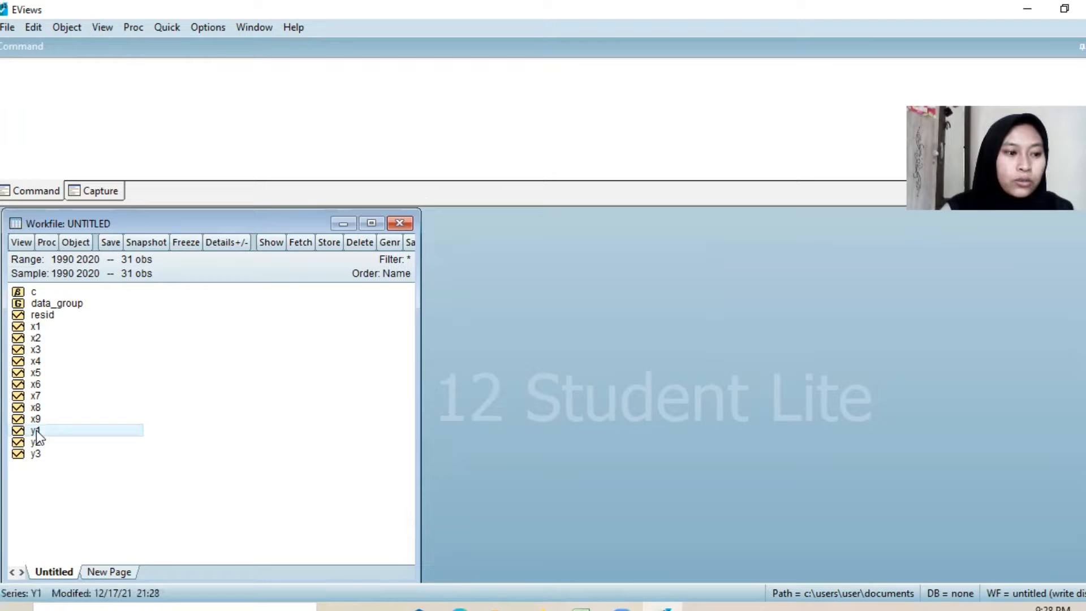
{"action": "left_click", "coordinate": [39, 440], "text": "ctrl"}
{"action": "left_click", "coordinate": [42, 451], "text": "ctrl"}
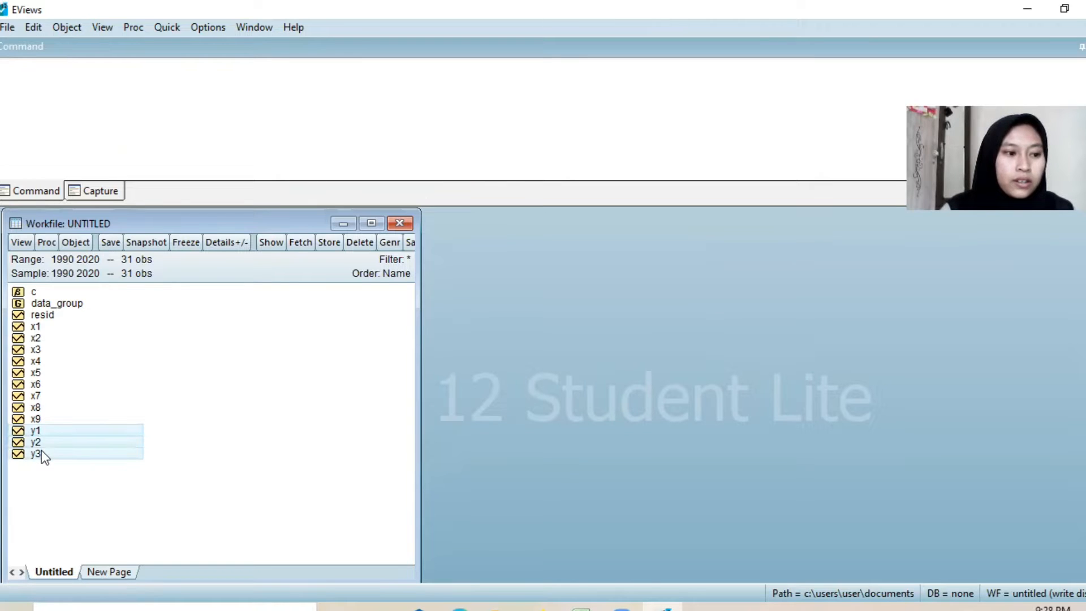
{"action": "left_click", "coordinate": [36, 326], "text": "ctrl"}
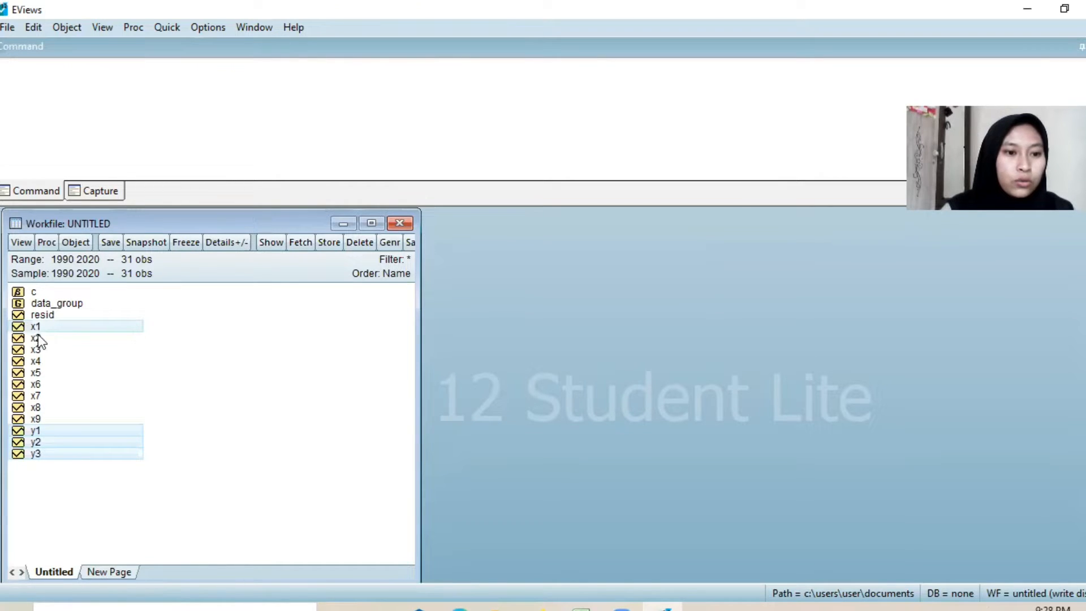
{"action": "left_click", "coordinate": [39, 336], "text": "ctrl"}
{"action": "left_click", "coordinate": [43, 358], "text": "ctrl"}
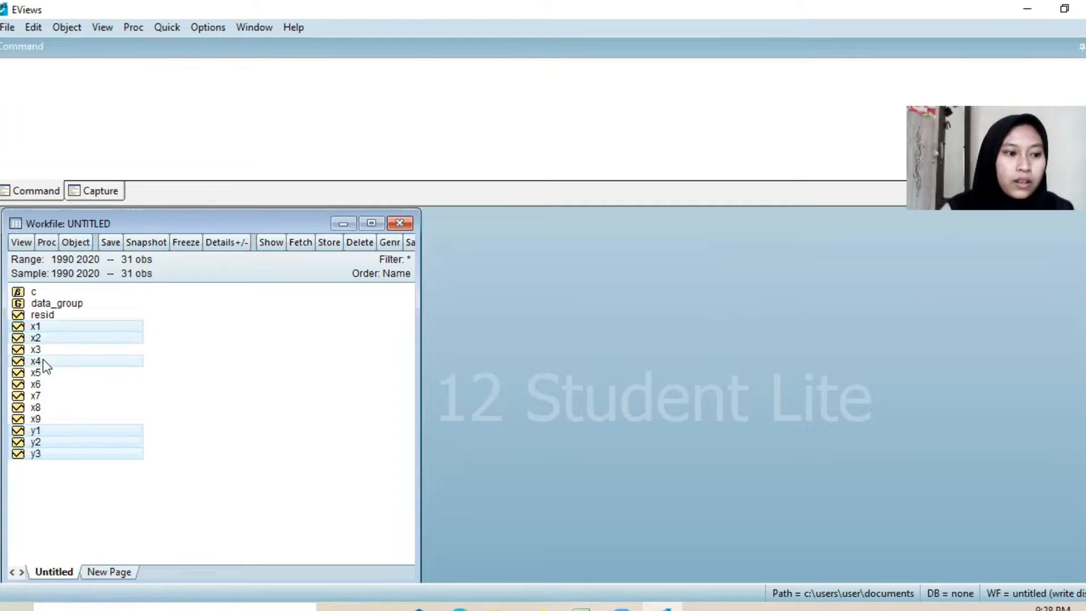
{"action": "left_click", "coordinate": [42, 375], "text": "ctrl"}
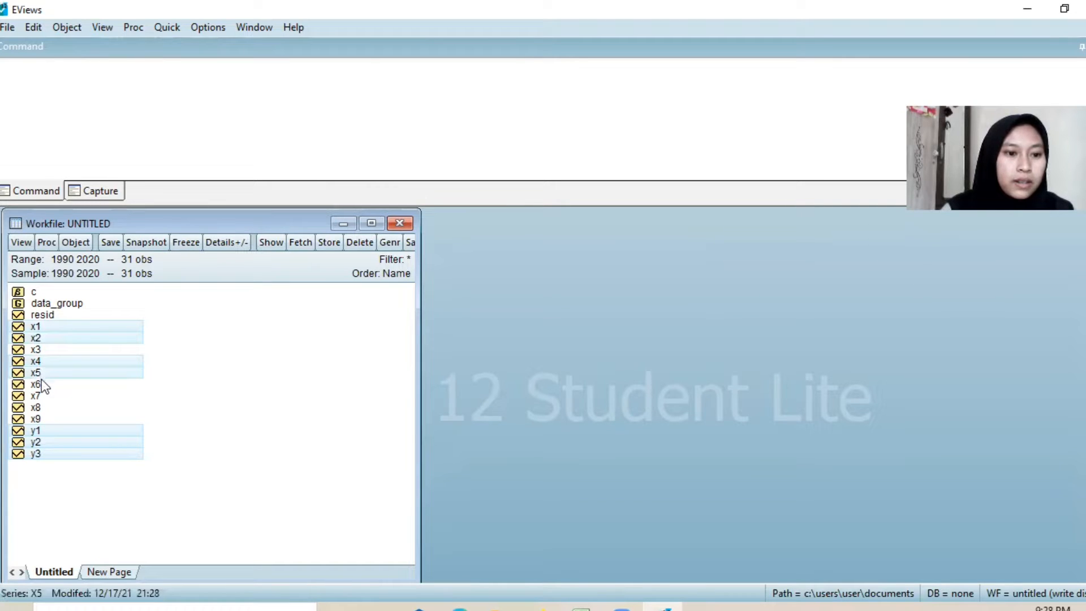
{"action": "left_click", "coordinate": [42, 383], "text": "ctrl"}
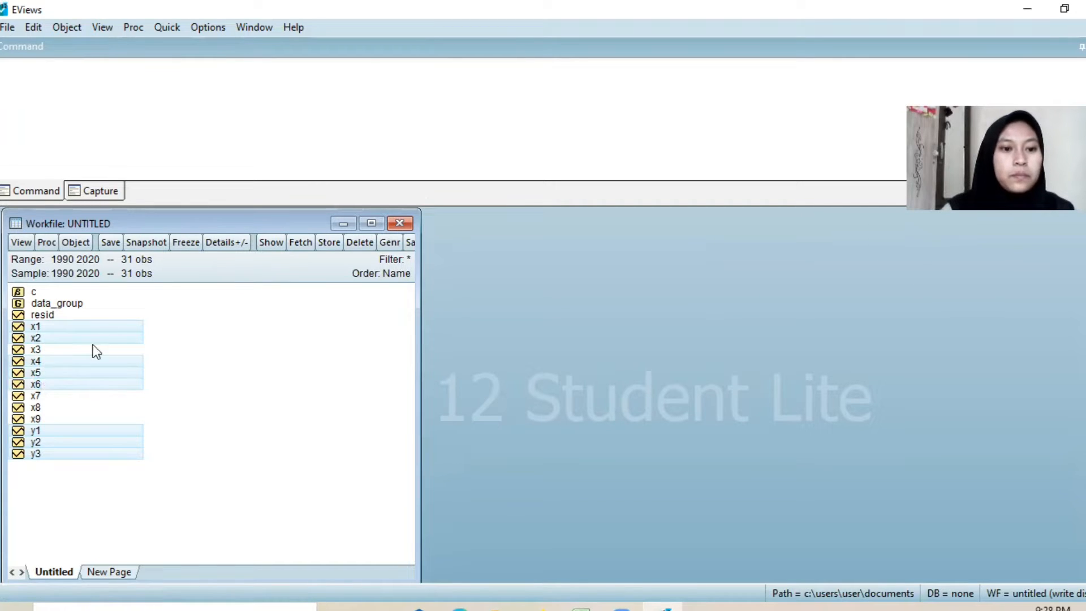
{"action": "right_click", "coordinate": [86, 371]}
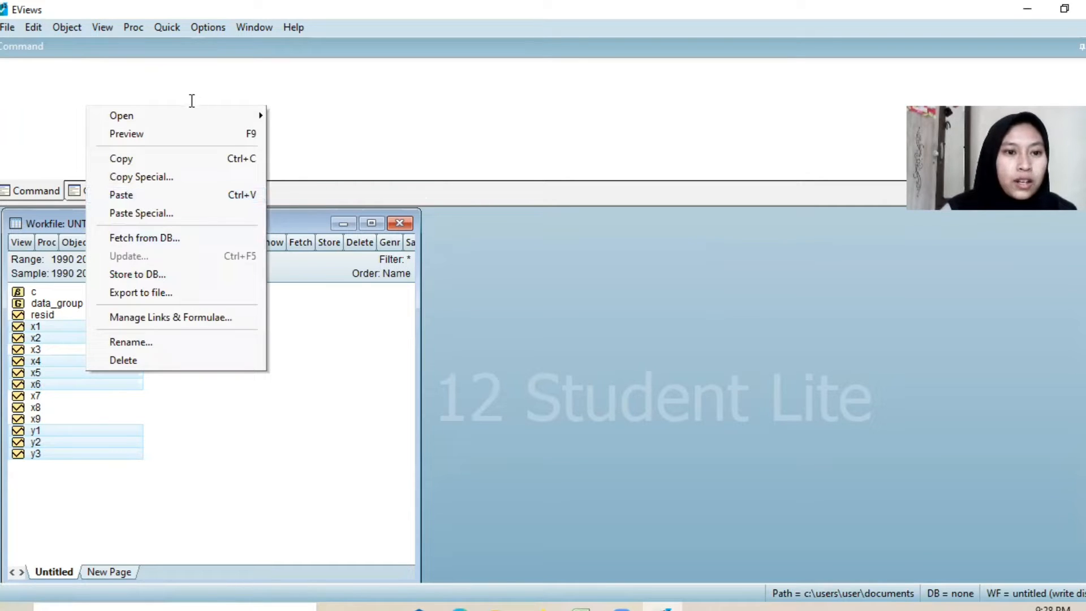
{"action": "mouse_move", "coordinate": [213, 115]}
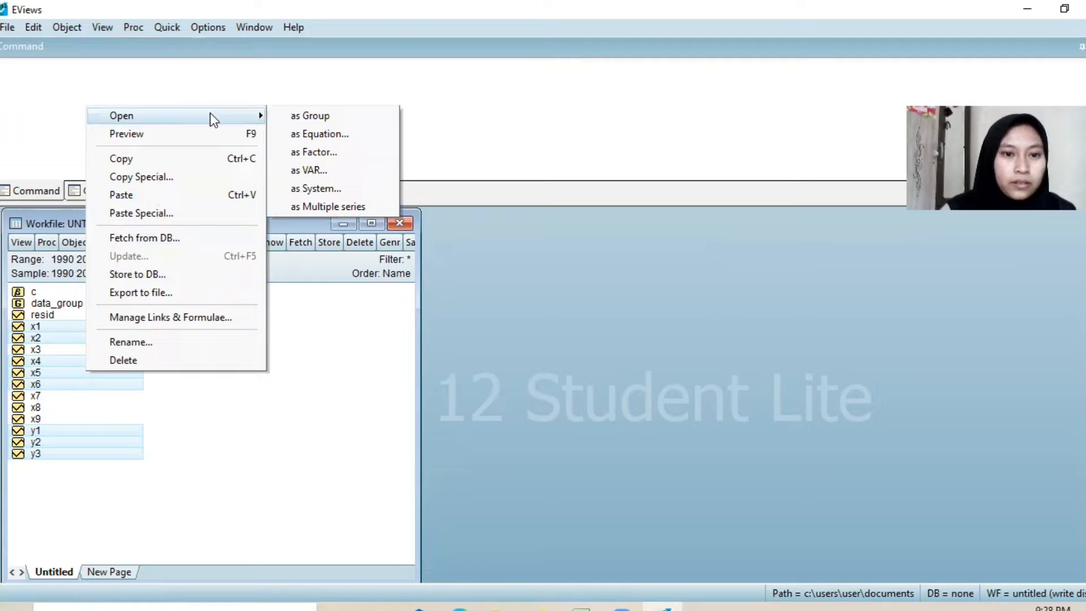
{"action": "left_click", "coordinate": [289, 135]}
Step: Add the constant c directly after y1 in the equation specification
{"action": "left_click", "coordinate": [517, 229]}
{"action": "type", "text": "c"}
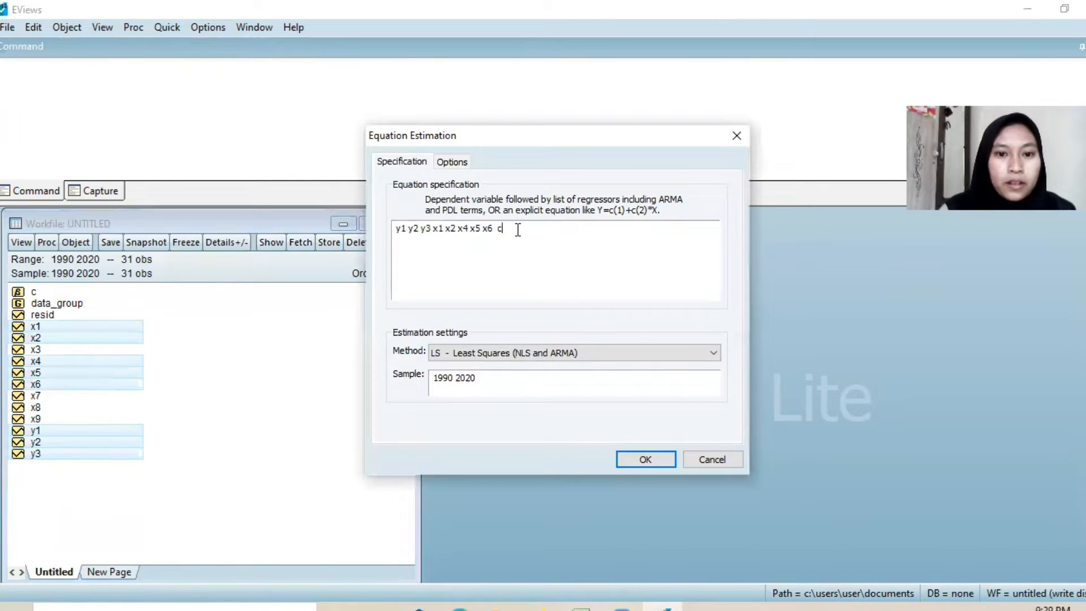
{"action": "key", "text": "BackSpace"}
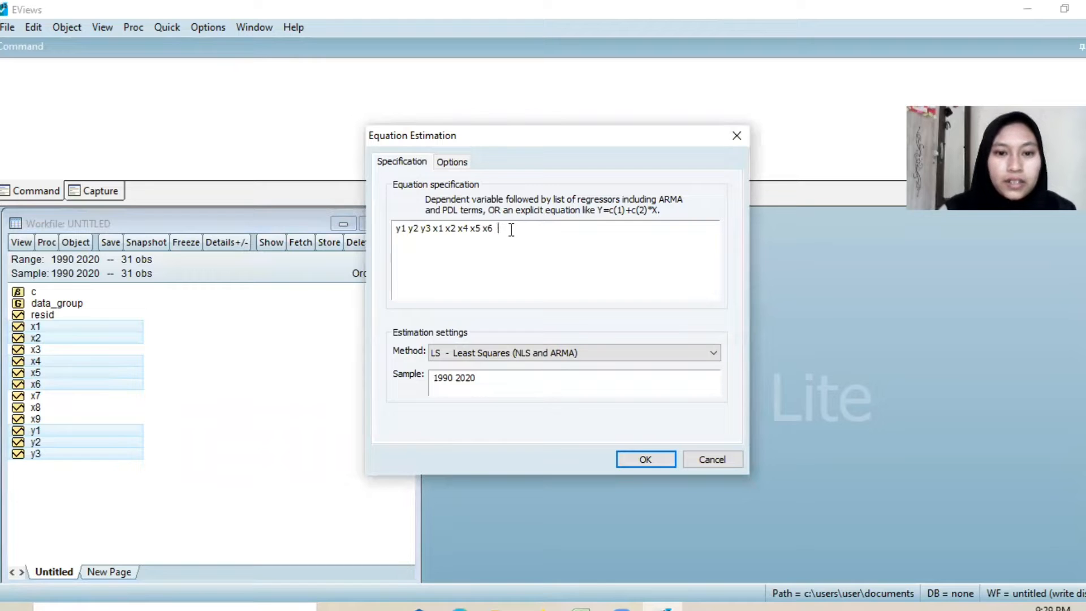
{"action": "left_click", "coordinate": [408, 228]}
{"action": "type", "text": "c"}
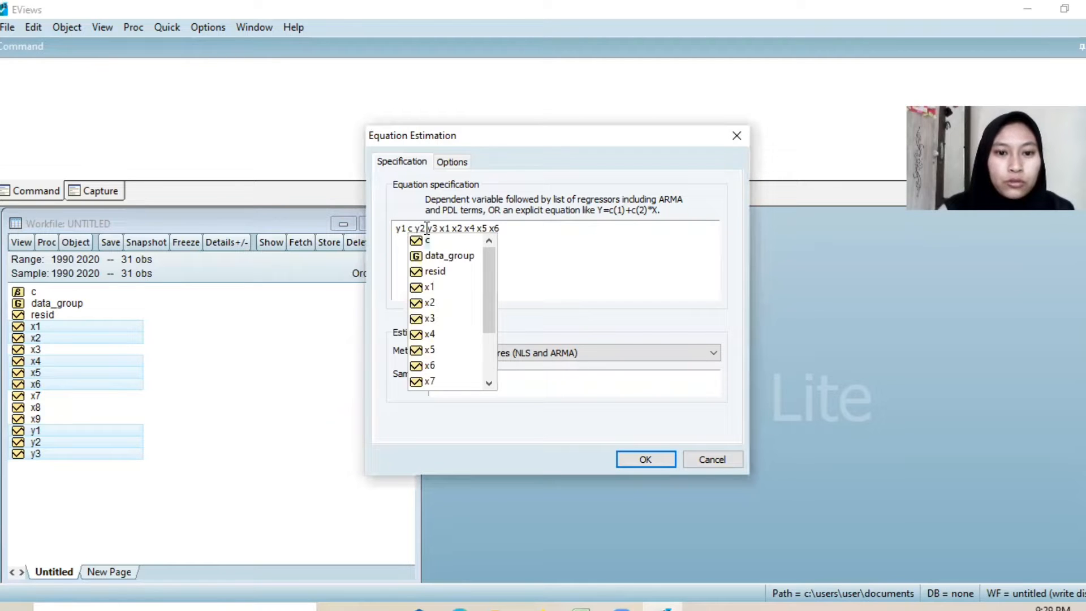
{"action": "left_click", "coordinate": [523, 240]}
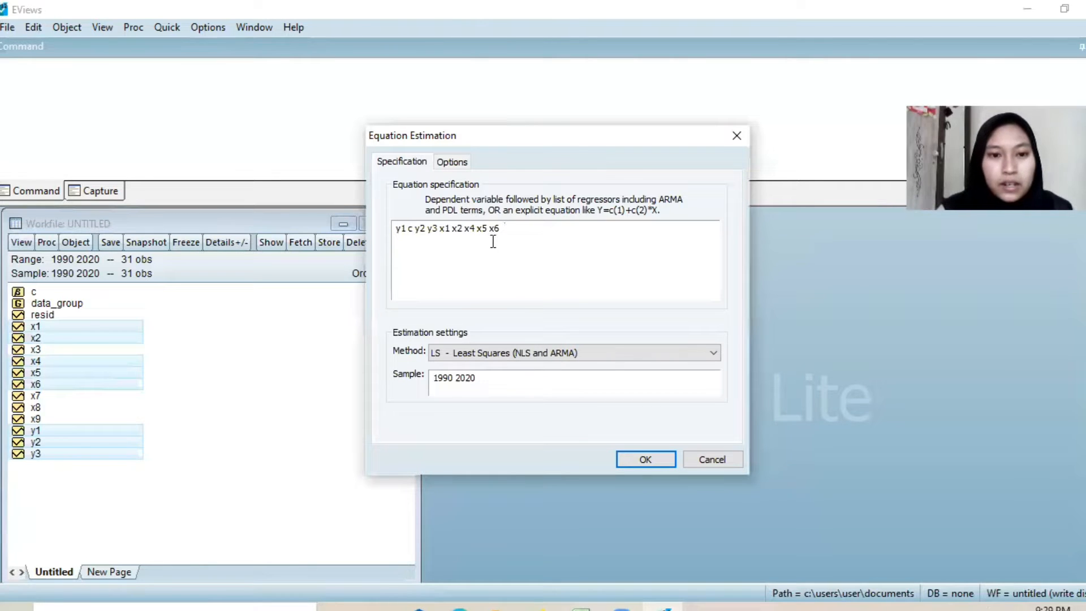
Step: Replace y3 with log(y3) in the equation specification
{"action": "left_click", "coordinate": [429, 228]}
{"action": "type", "text": "log"}
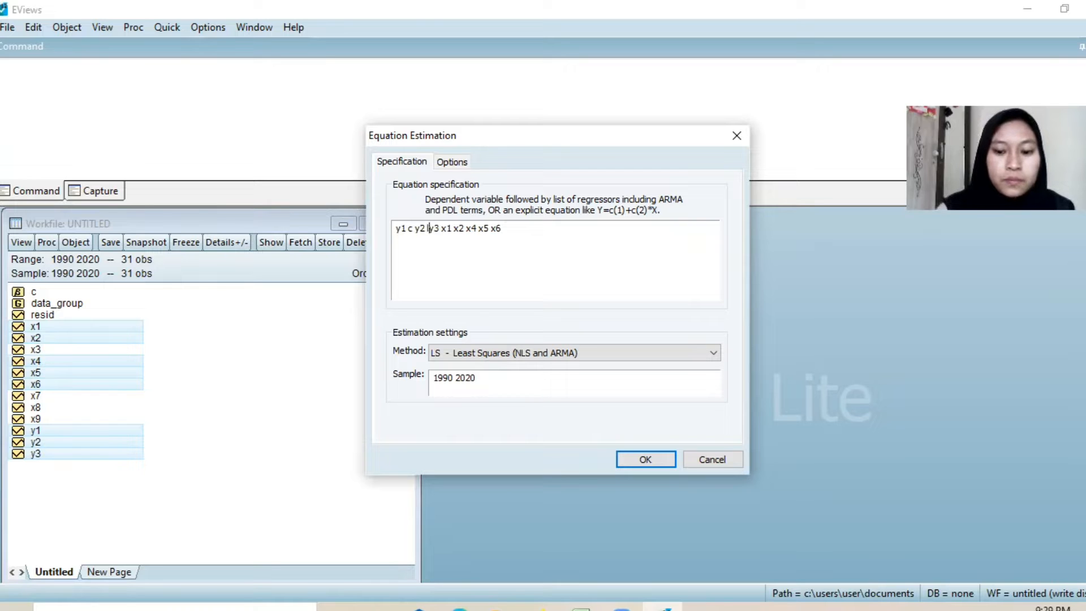
{"action": "type", "text": "("}
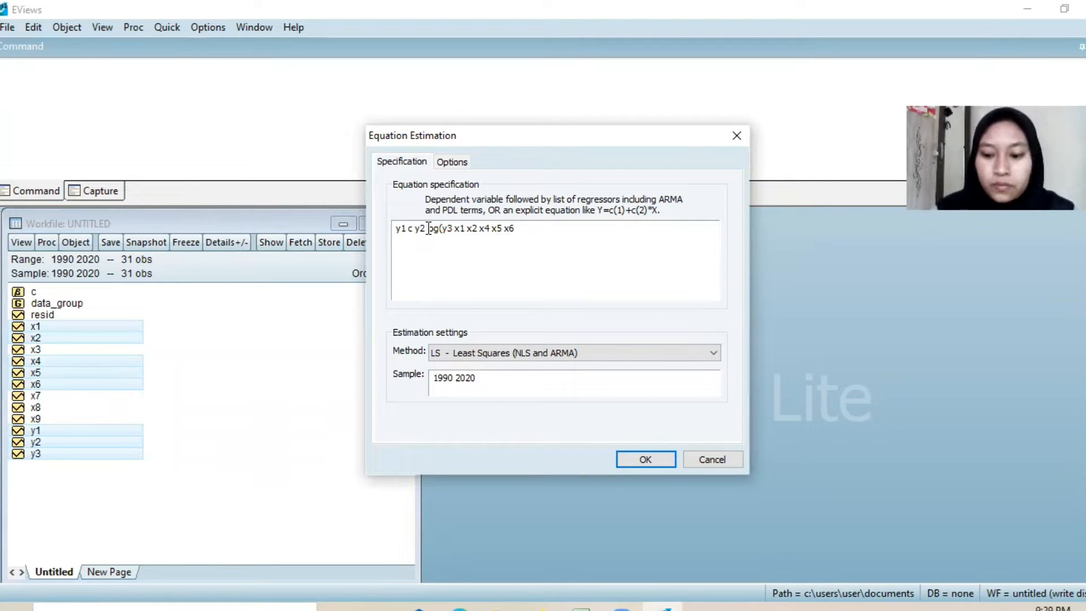
{"action": "key", "text": "Right"}
{"action": "key", "text": "Right"}
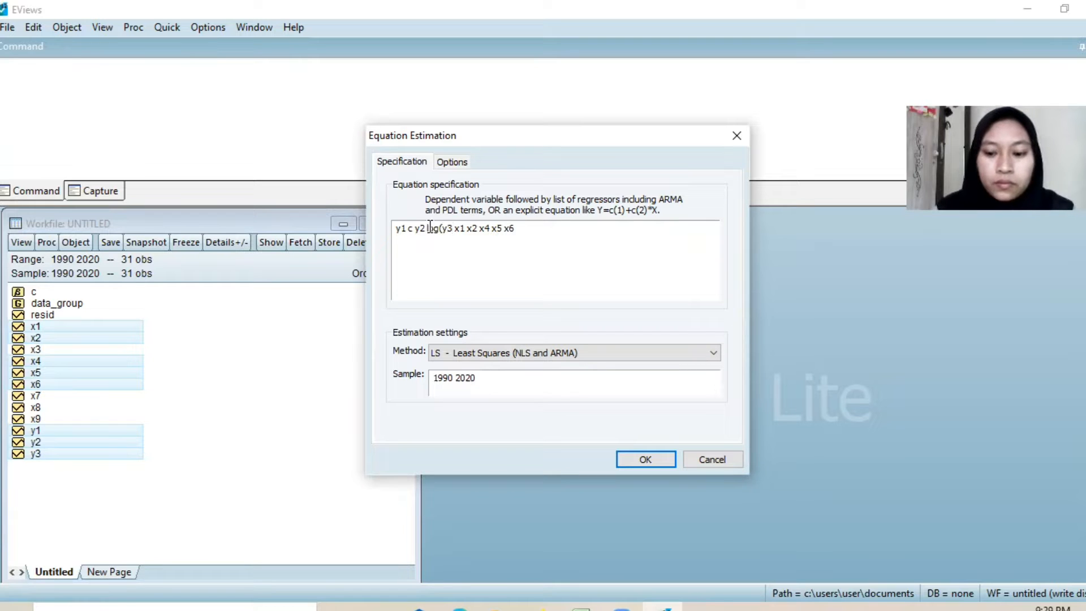
{"action": "type", "text": ")"}
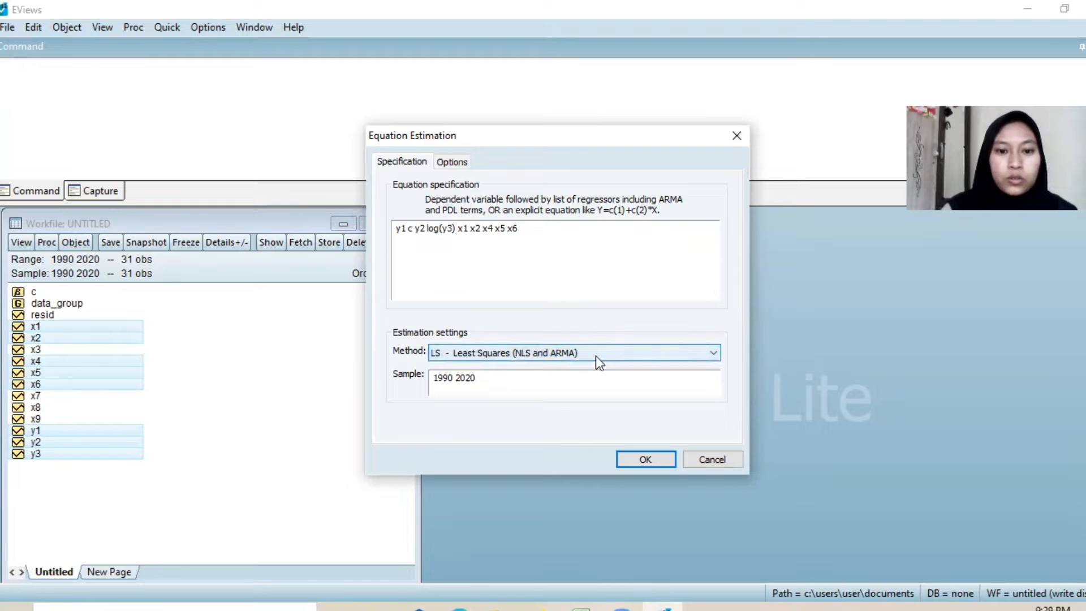
Step: Set the estimation method to TSLS - Two-Stage Least Squares and enter x1 x2 x3 x4 x5 x6 x7 x8 x9 as the instrument list
{"action": "left_click", "coordinate": [708, 356]}
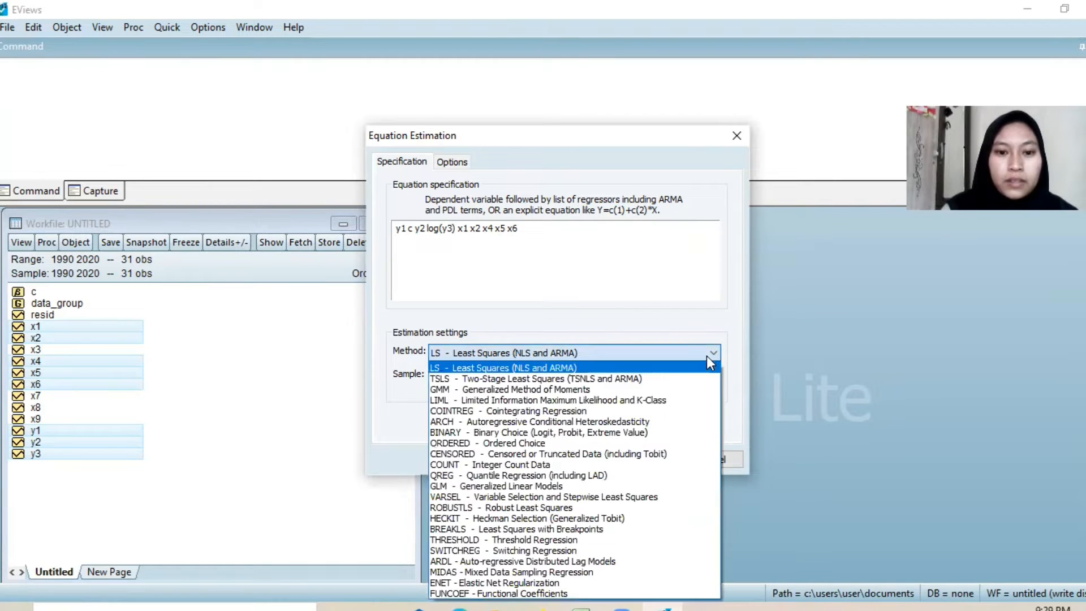
{"action": "left_click", "coordinate": [651, 380]}
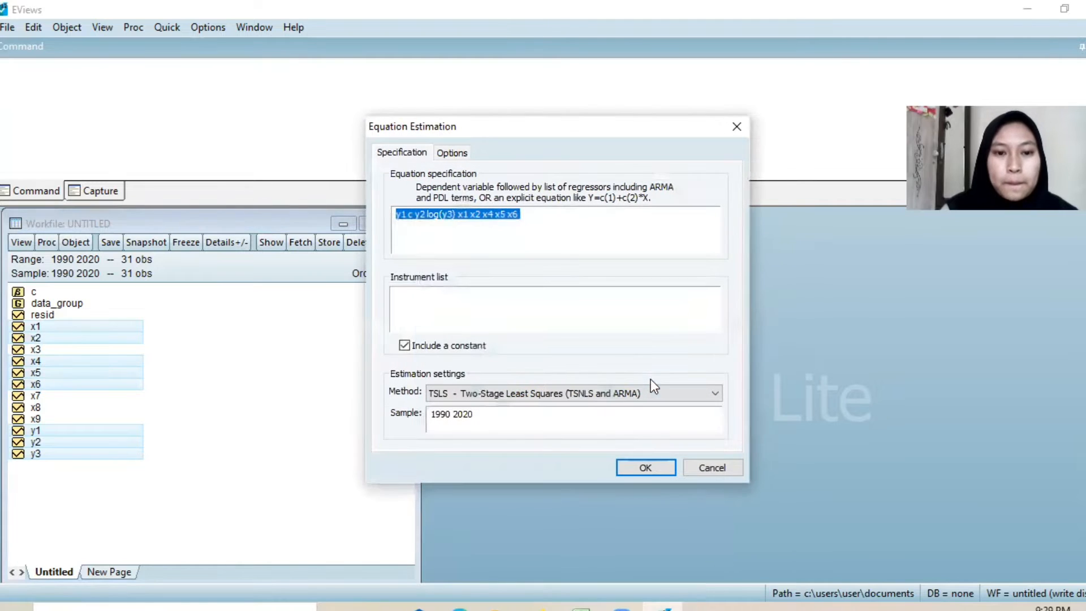
{"action": "left_click", "coordinate": [429, 316]}
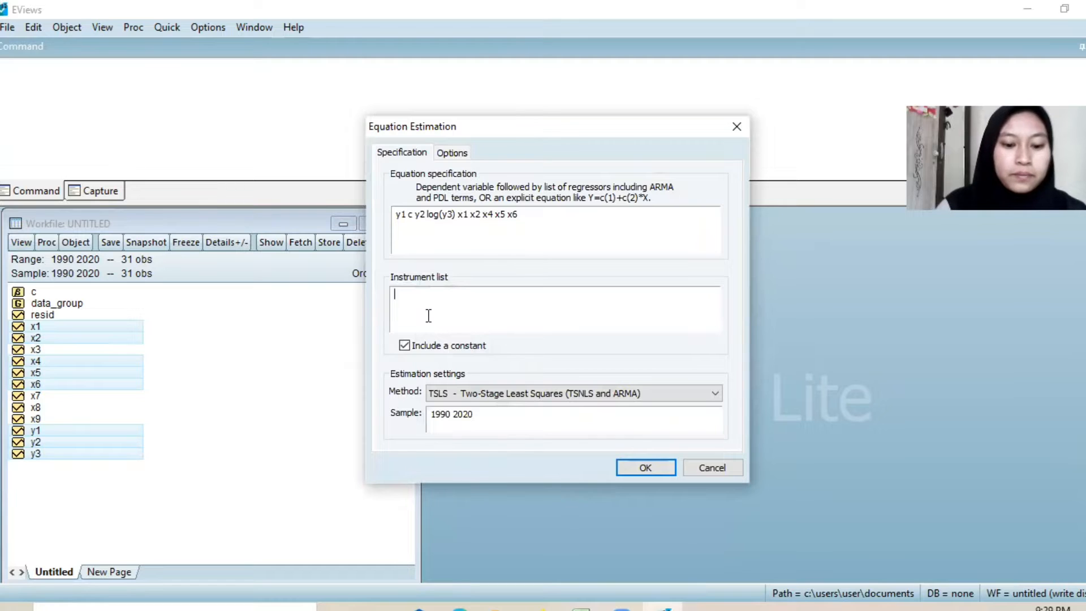
{"action": "type", "text": "x1 2"}
{"action": "key", "text": "BackSpace"}
{"action": "type", "text": "x2"}
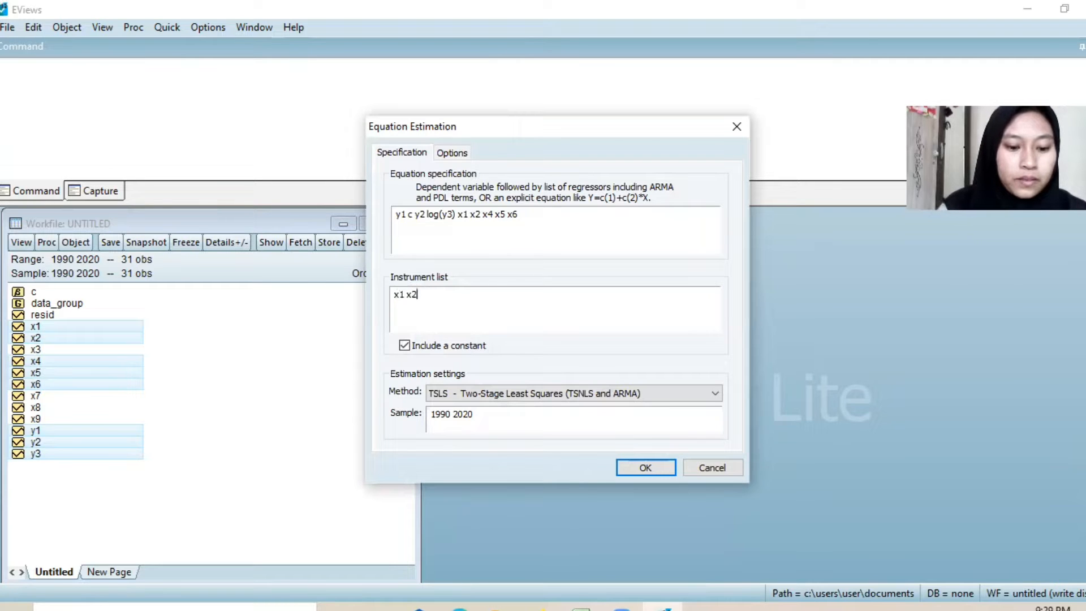
{"action": "type", "text": " x3 x4 "}
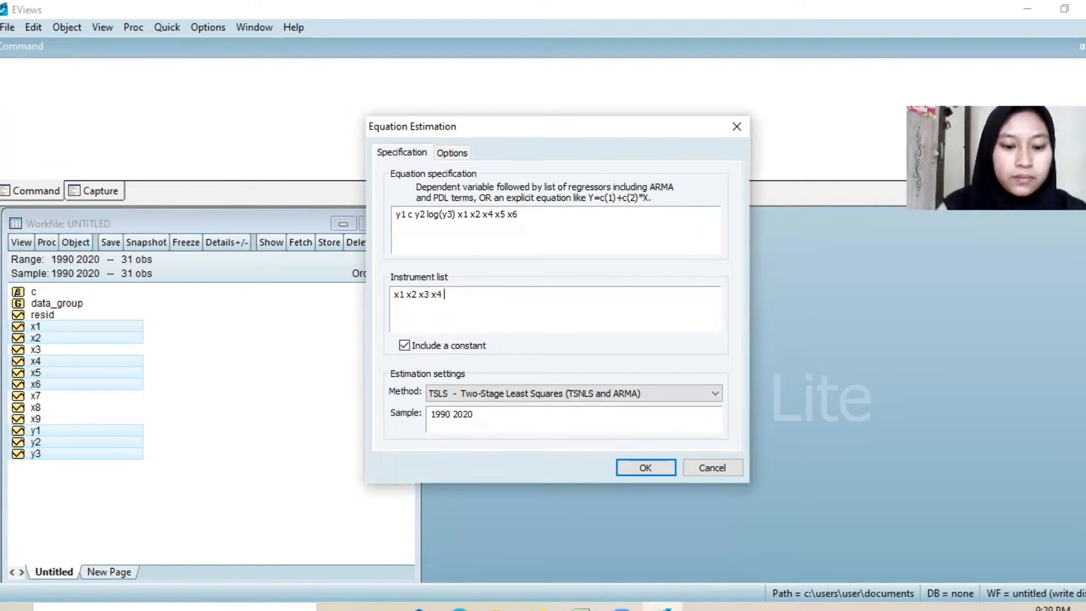
{"action": "type", "text": "x5 x6 x"}
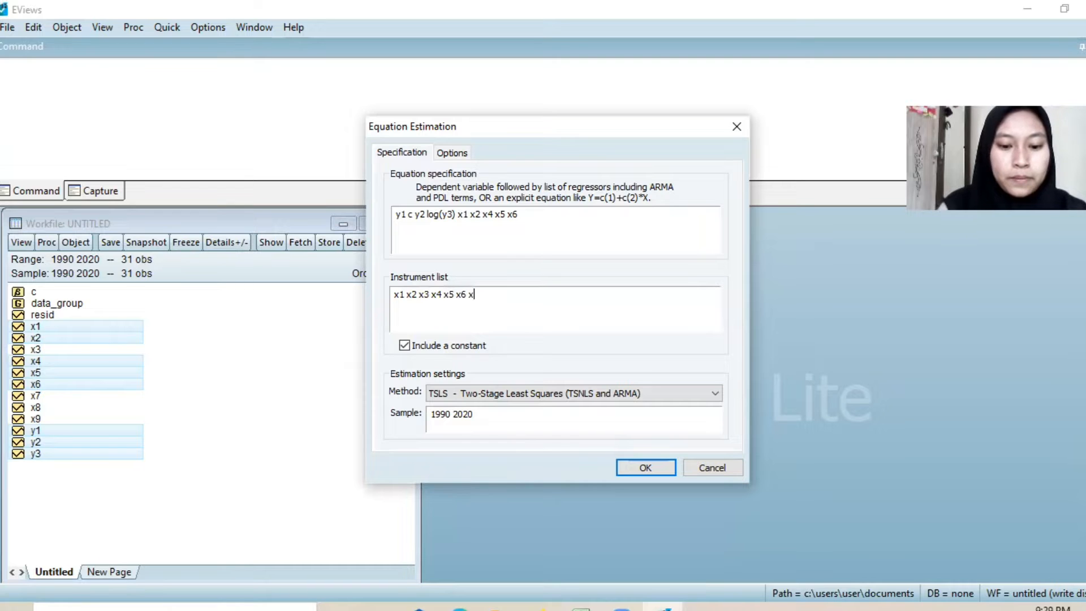
{"action": "type", "text": "7 x8 x9"}
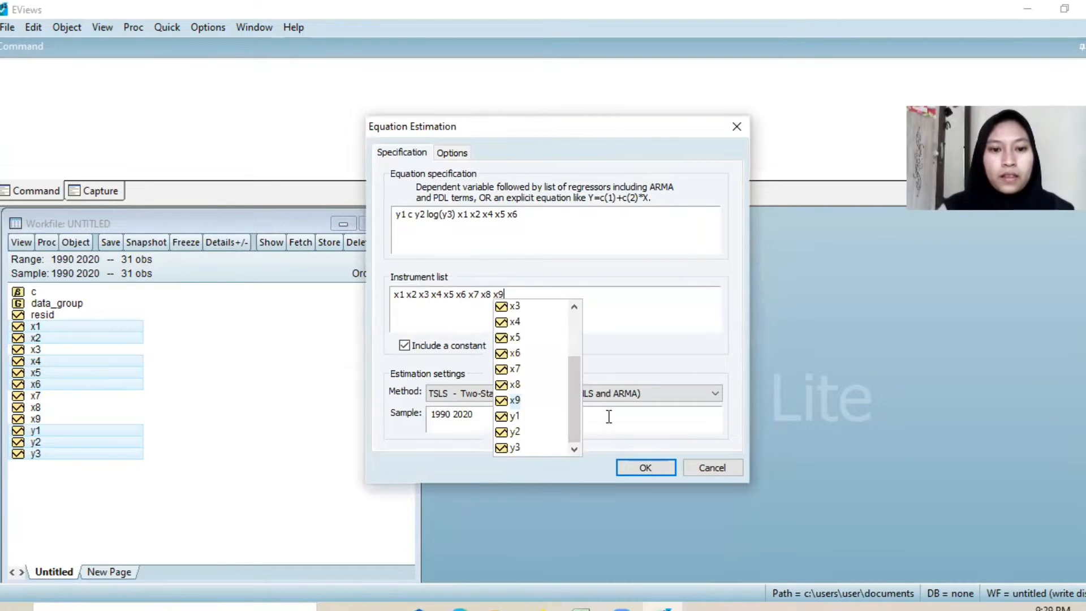
Step: Estimate the y1 equation by two-stage least squares and run the histogram normality test on its residuals
{"action": "left_click", "coordinate": [629, 464]}
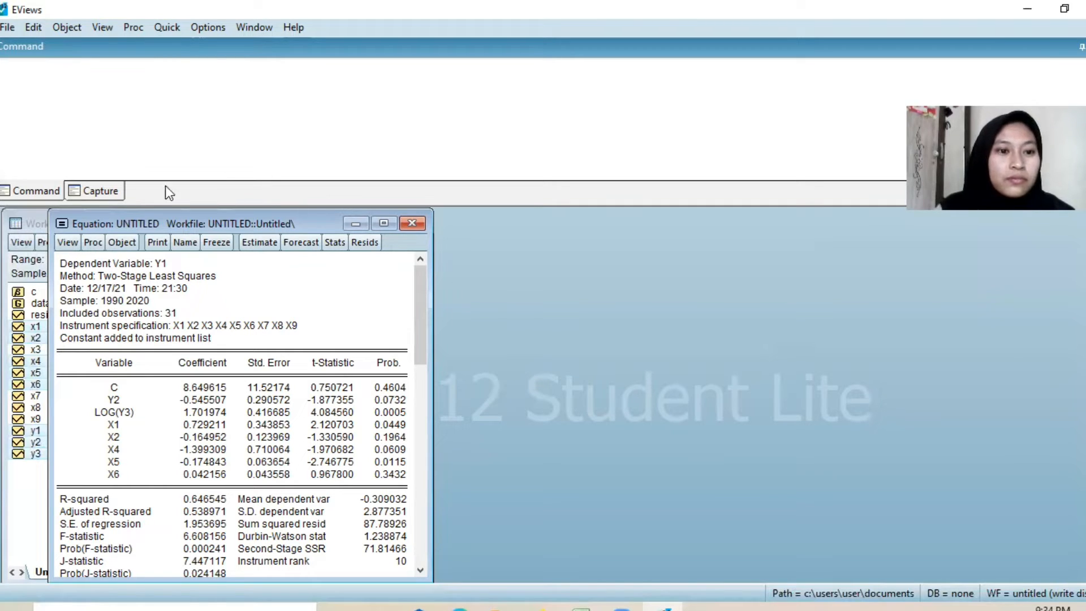
{"action": "left_click", "coordinate": [68, 242]}
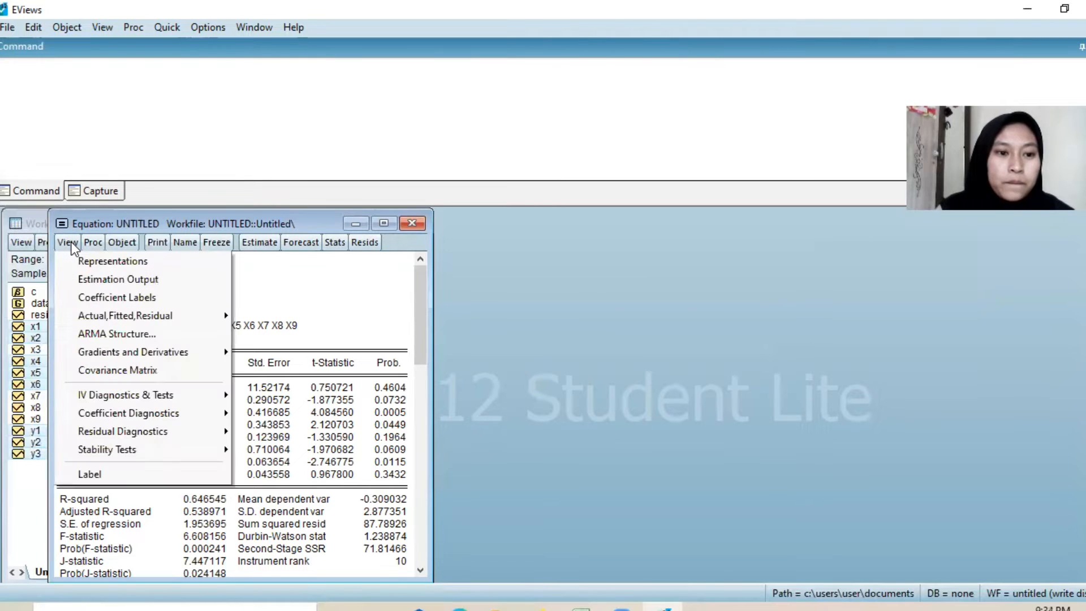
{"action": "mouse_move", "coordinate": [157, 399]}
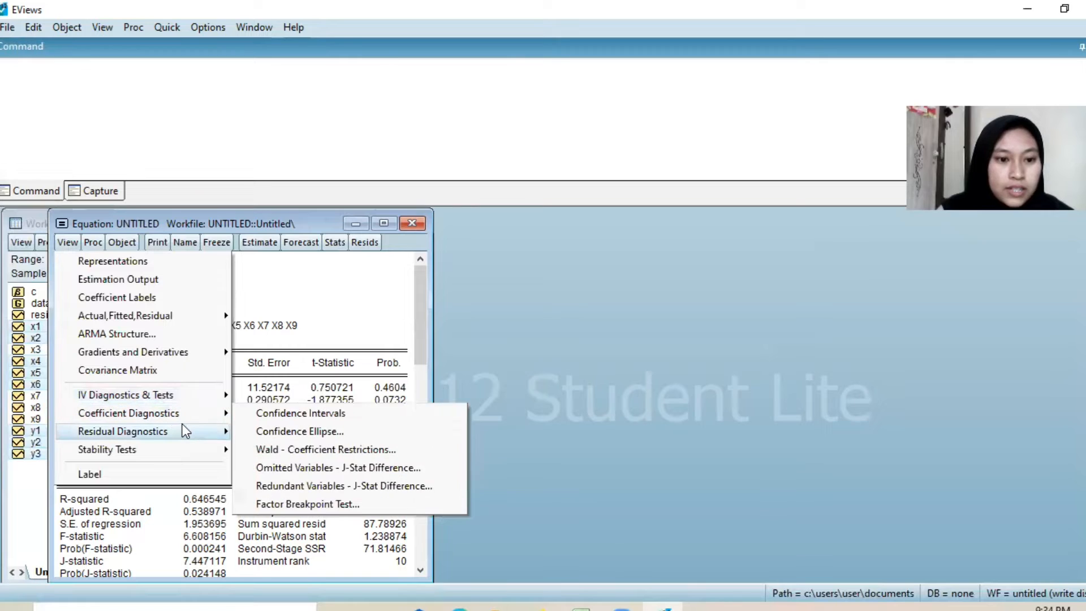
{"action": "mouse_move", "coordinate": [182, 425]}
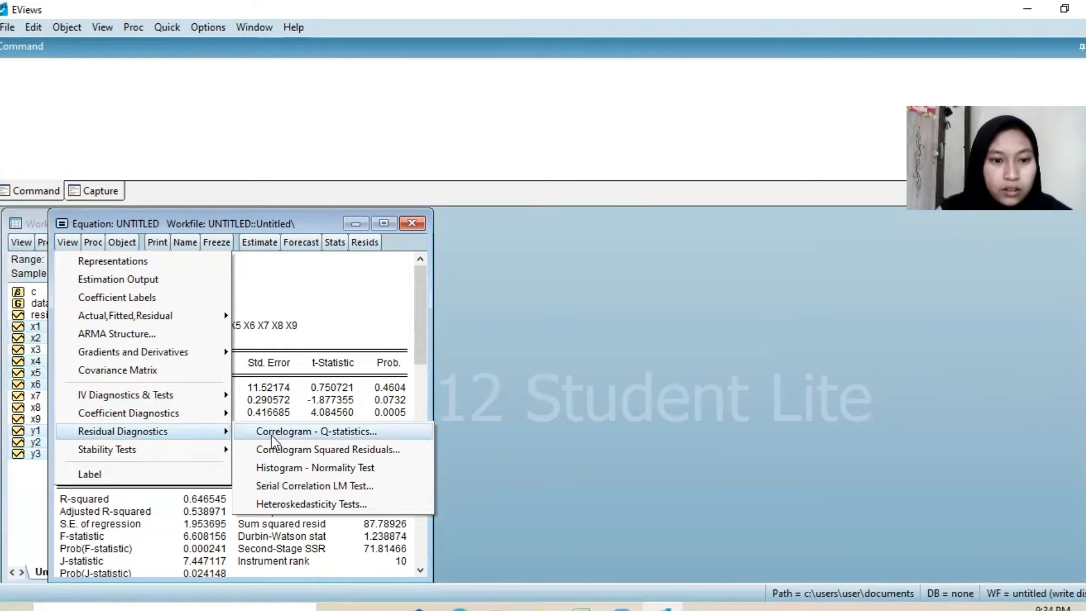
{"action": "left_click", "coordinate": [263, 469]}
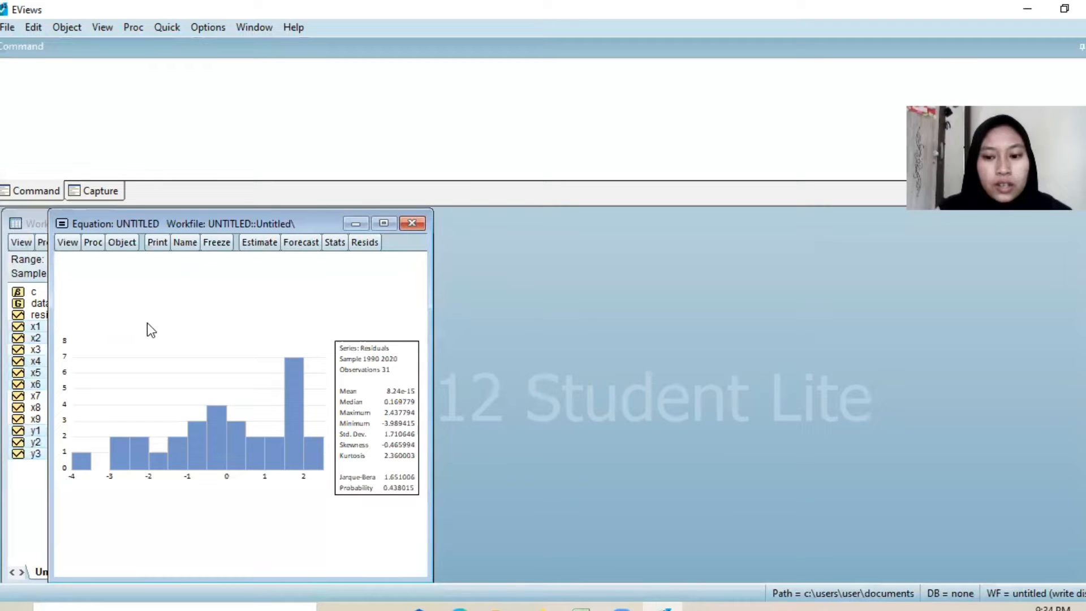
Step: Run the Breusch-Pagan-Godfrey heteroskedasticity test on the equation's residuals with regressors c y2 log(y3) x1 x2 x4 x5 x6
{"action": "left_click", "coordinate": [68, 246]}
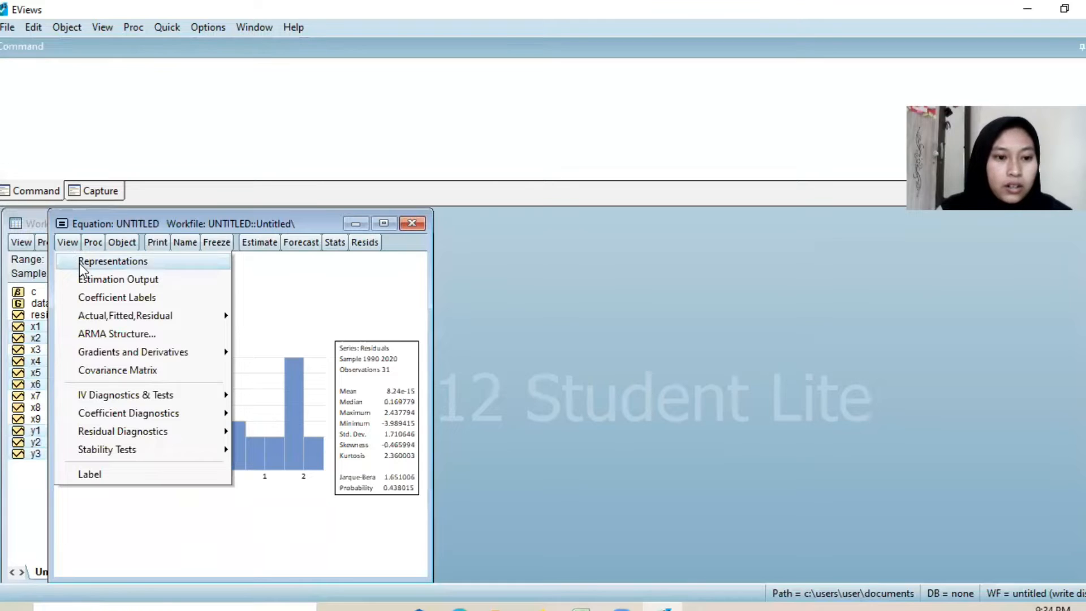
{"action": "mouse_move", "coordinate": [164, 434]}
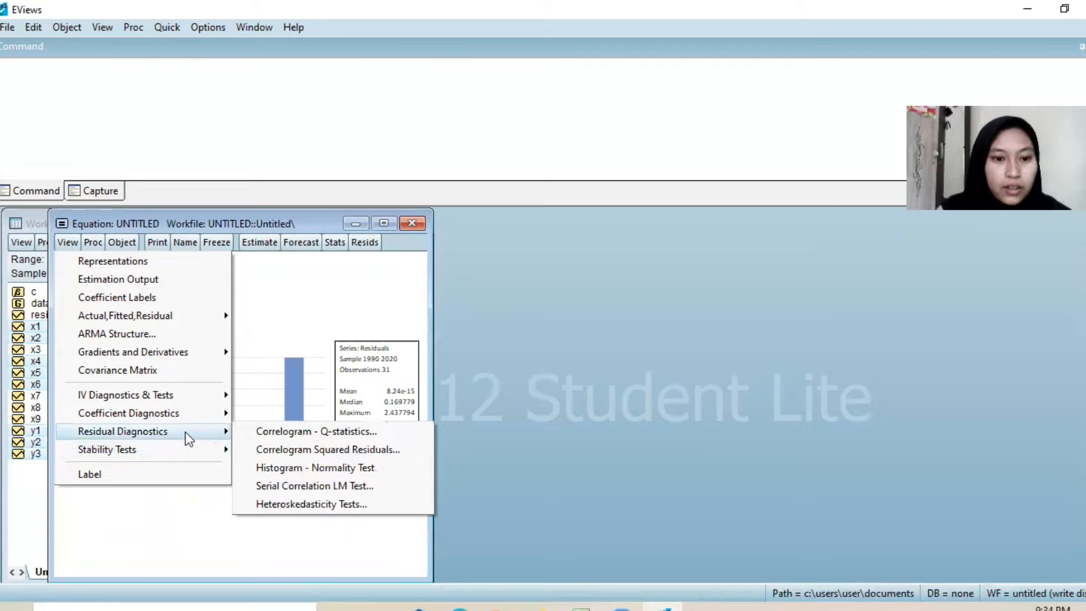
{"action": "left_click", "coordinate": [306, 507]}
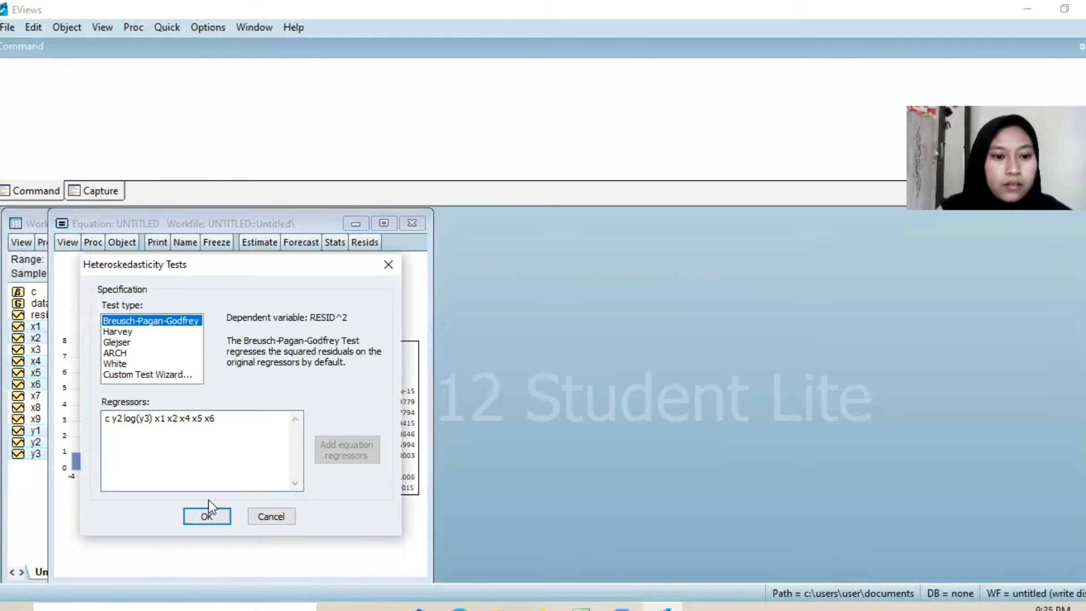
{"action": "left_click", "coordinate": [207, 517]}
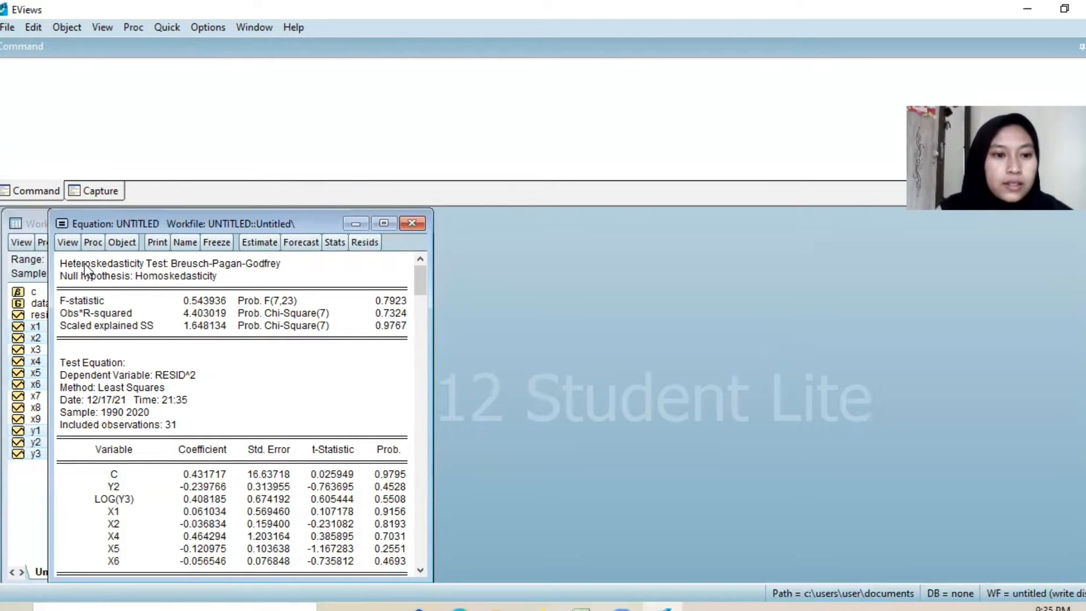
Step: Run the serial correlation LM test on the equation's residuals with 2 lags included
{"action": "left_click", "coordinate": [68, 244]}
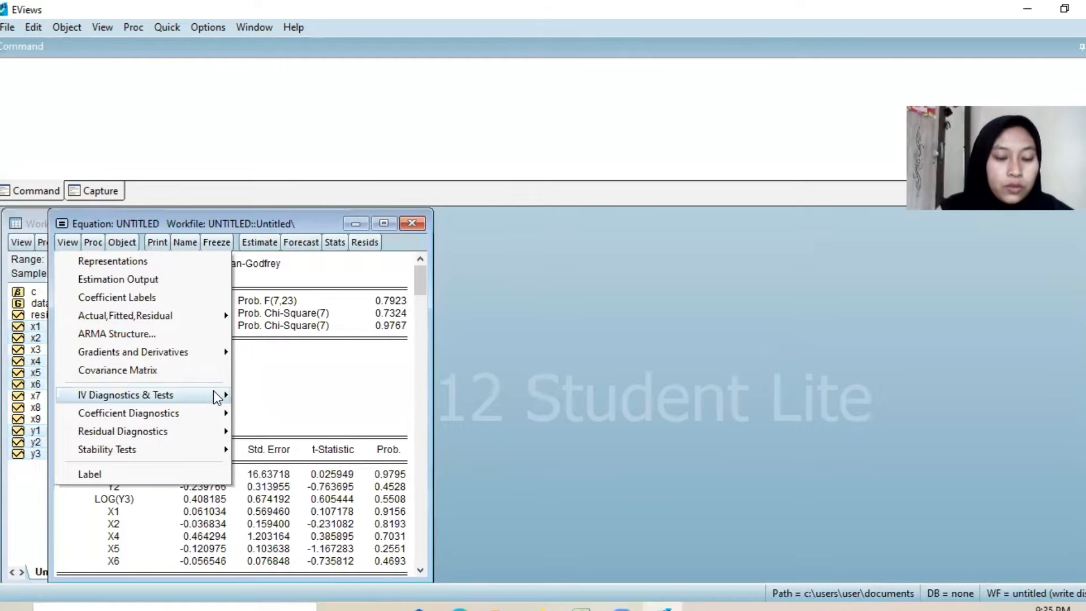
{"action": "mouse_move", "coordinate": [218, 435]}
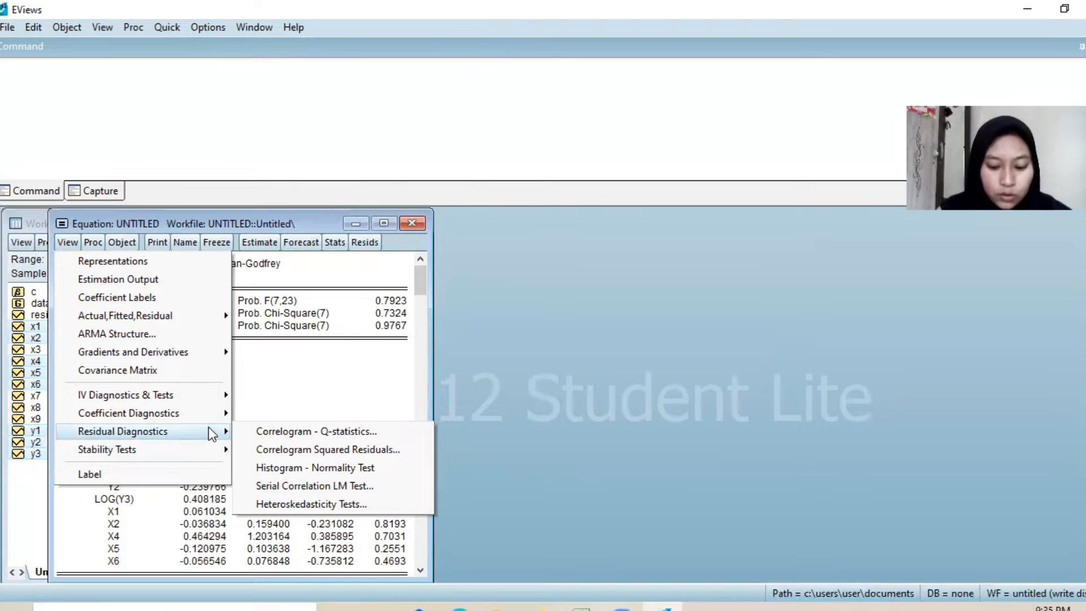
{"action": "left_click", "coordinate": [280, 484]}
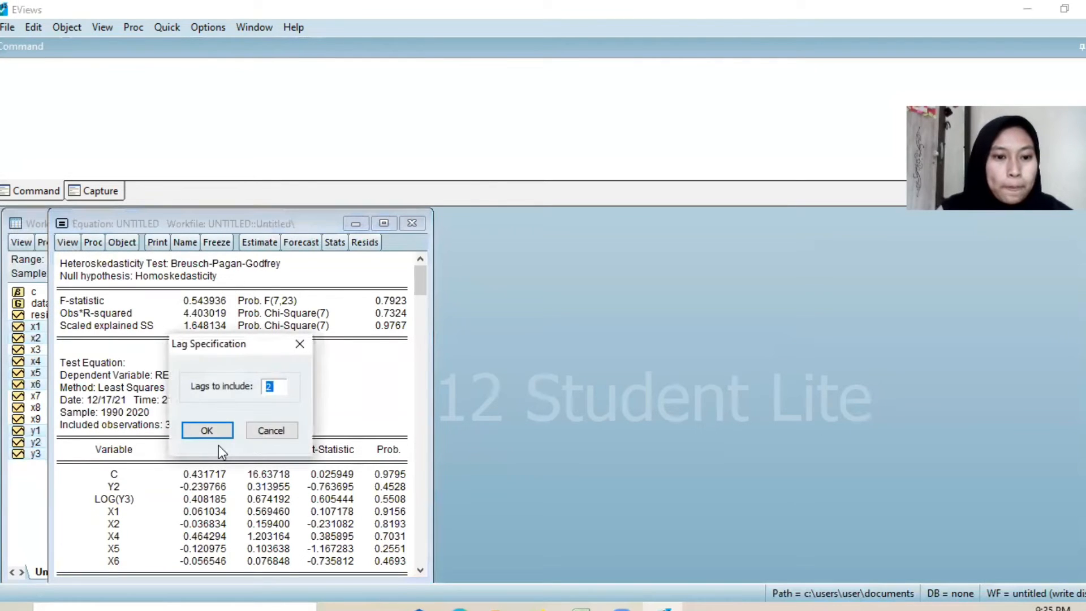
{"action": "left_click", "coordinate": [213, 430]}
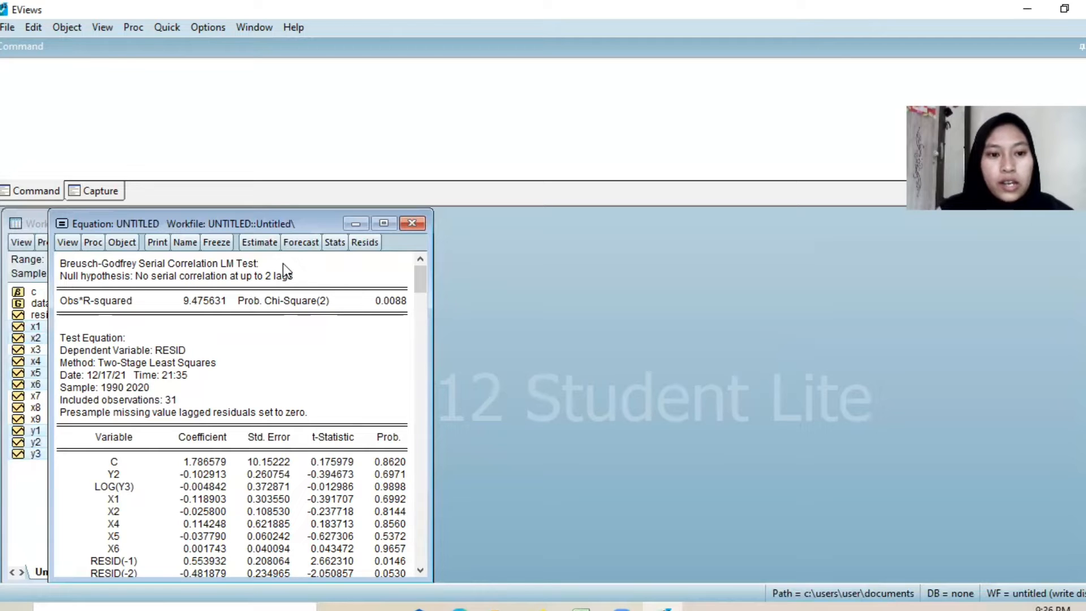
Step: Produce a group correlation matrix for y2, y3, x1, x2, x4, x5 and x6, leaving y1 out of the series list
{"action": "left_click", "coordinate": [69, 244]}
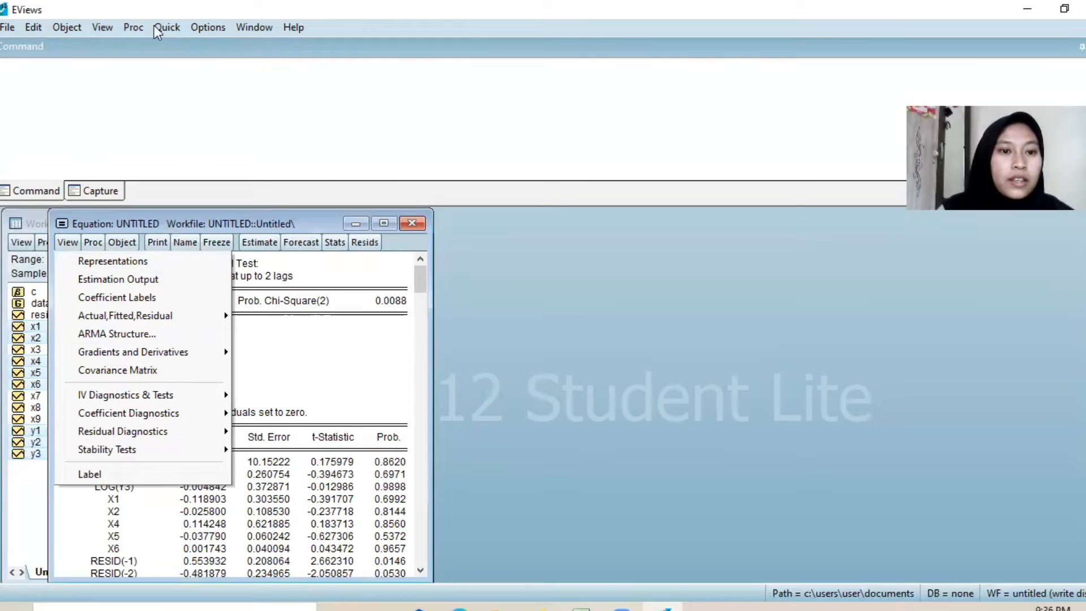
{"action": "left_click", "coordinate": [172, 29]}
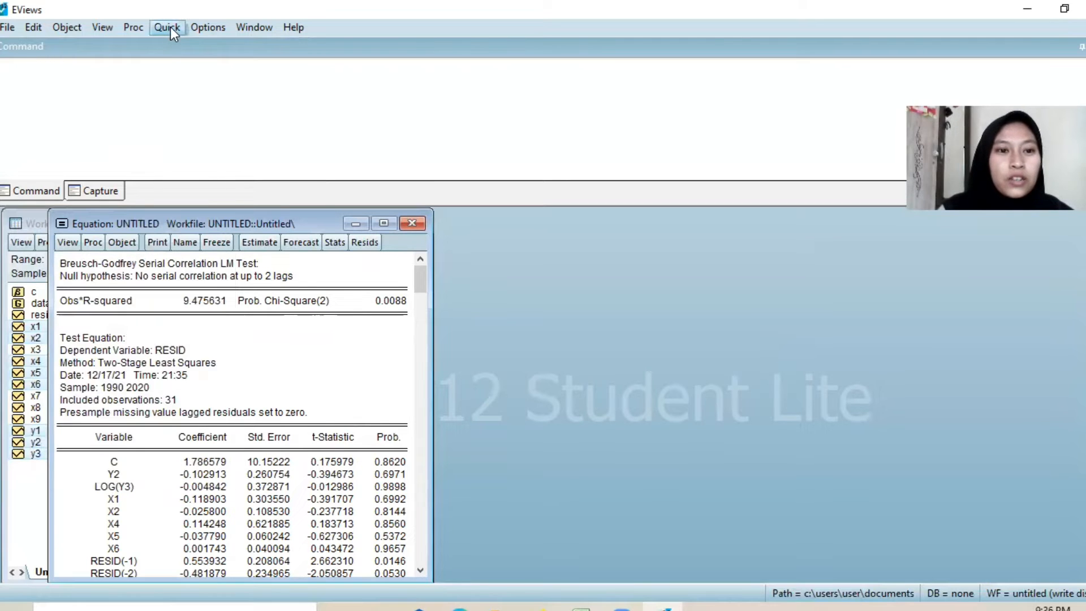
{"action": "left_click", "coordinate": [171, 28]}
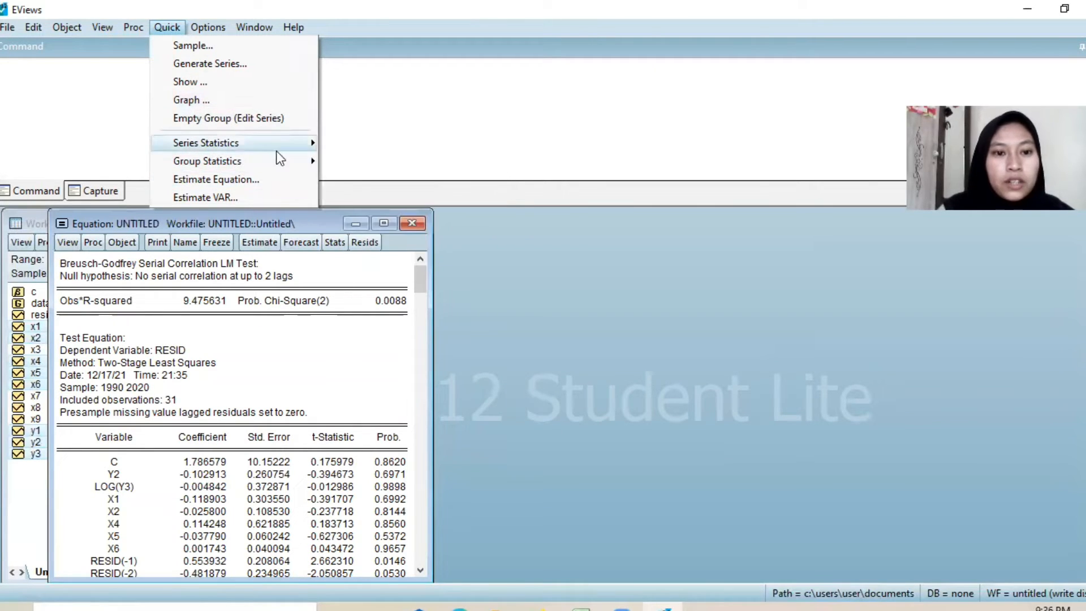
{"action": "mouse_move", "coordinate": [269, 161]}
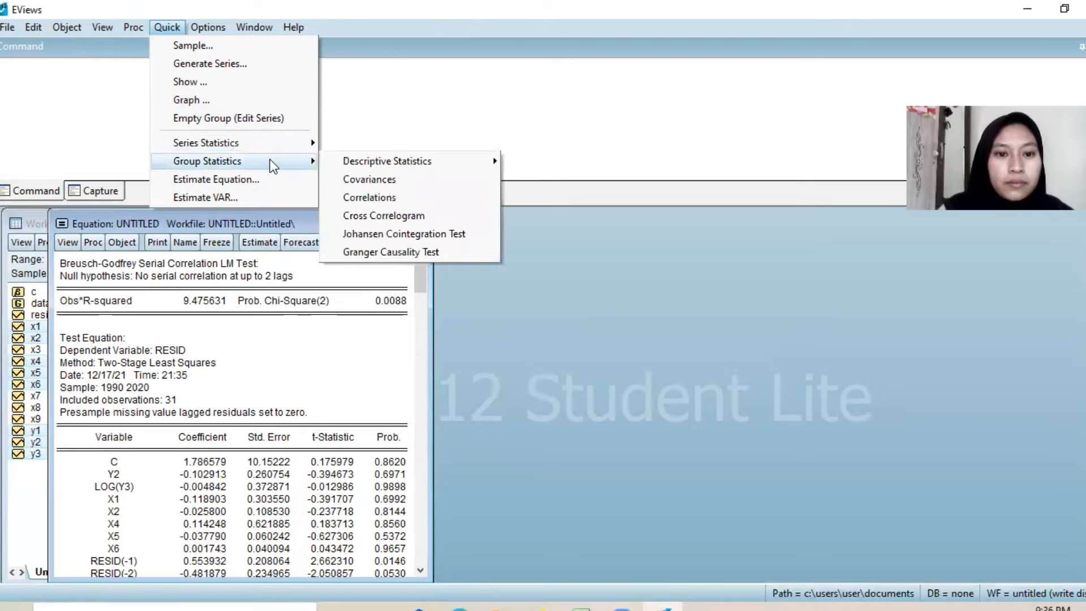
{"action": "left_click", "coordinate": [353, 196]}
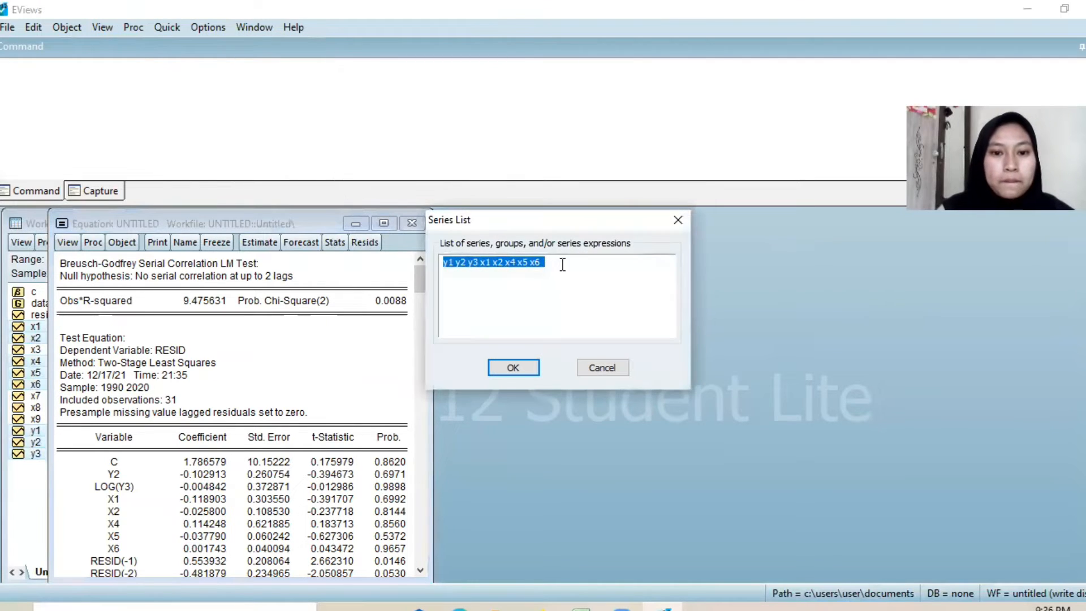
{"action": "left_click", "coordinate": [490, 266]}
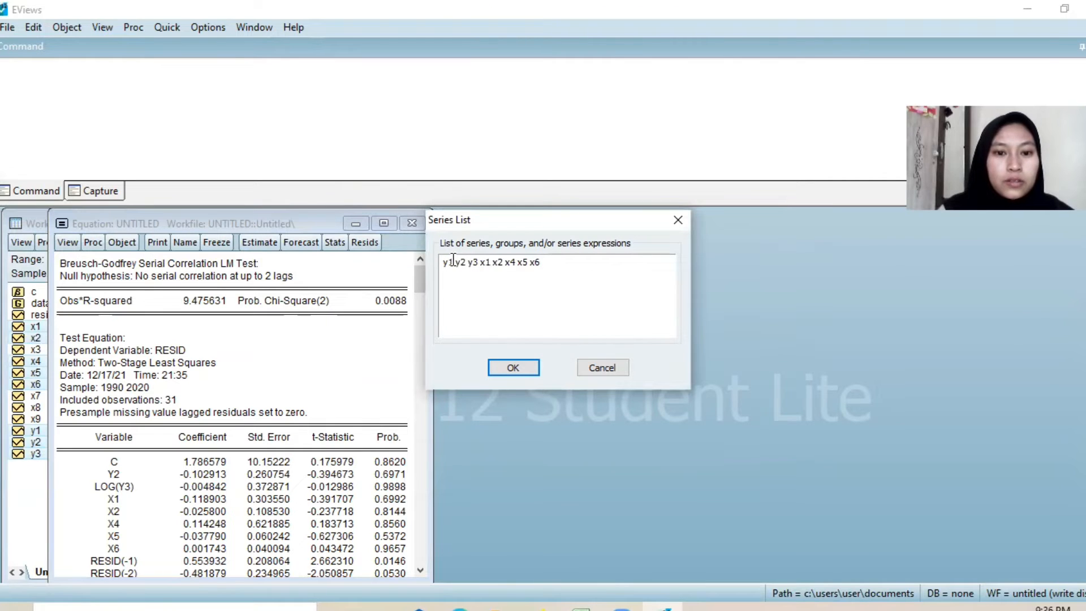
{"action": "key", "text": "BackSpace"}
{"action": "key", "text": "BackSpace"}
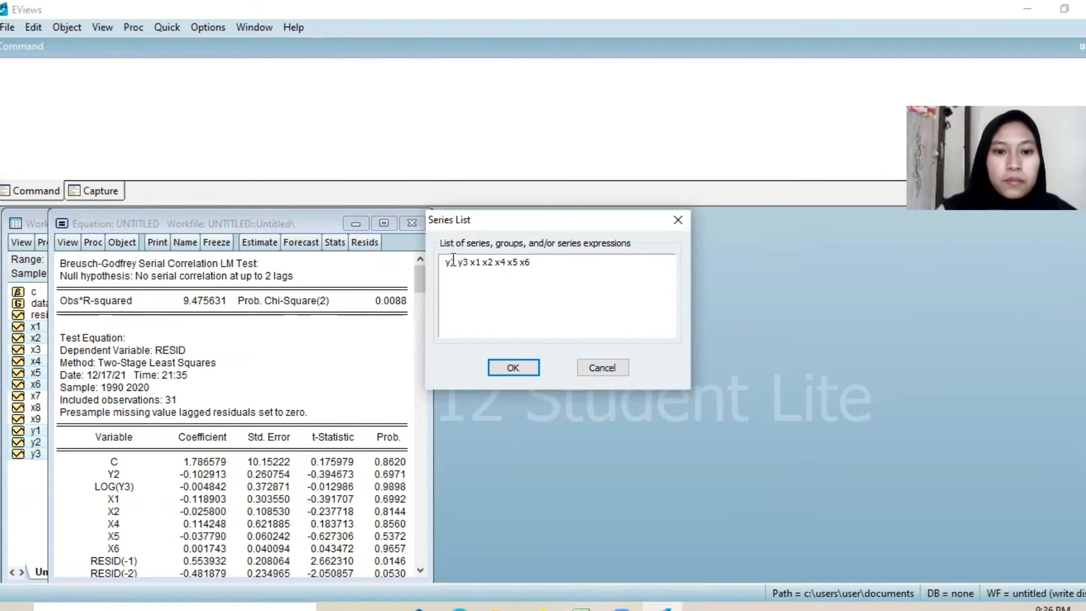
{"action": "left_click", "coordinate": [504, 371]}
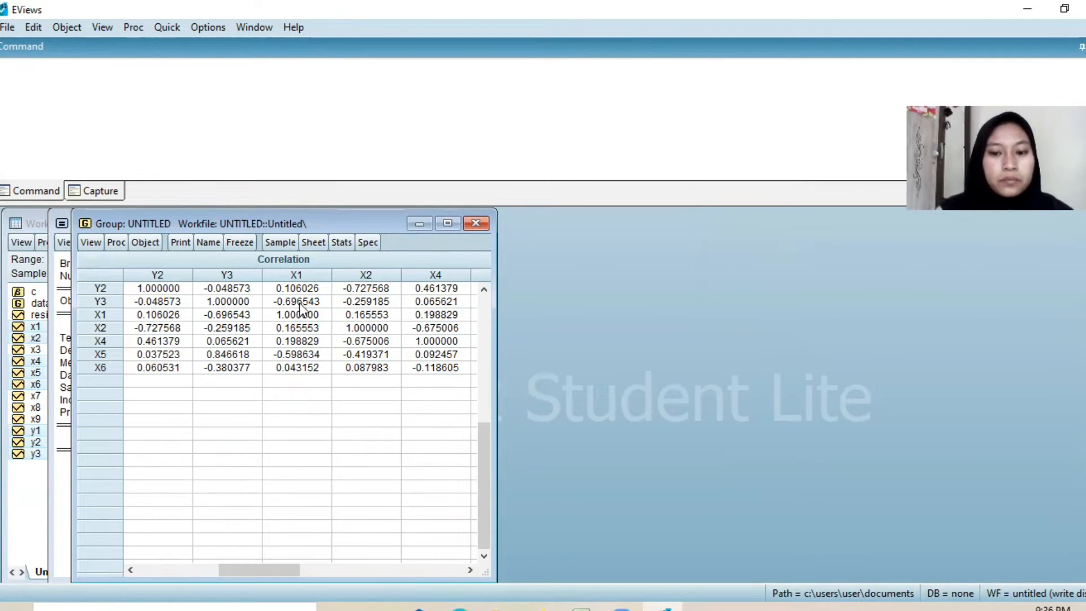
Step: Close and delete the untitled correlation group and the untitled y1 equation
{"action": "left_click", "coordinate": [476, 223]}
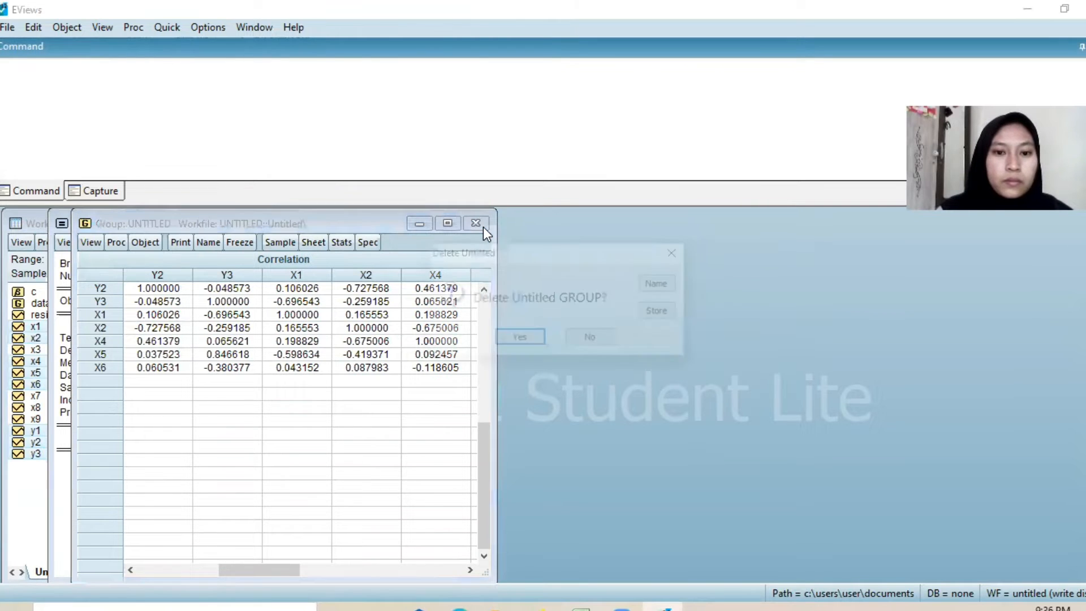
{"action": "left_click", "coordinate": [519, 339]}
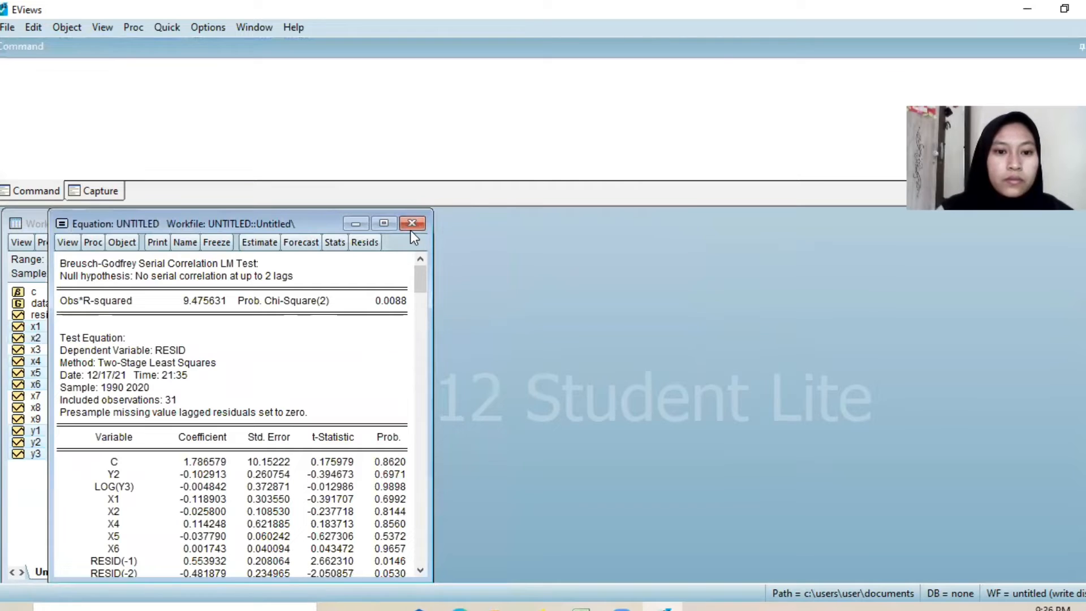
{"action": "left_click", "coordinate": [411, 223]}
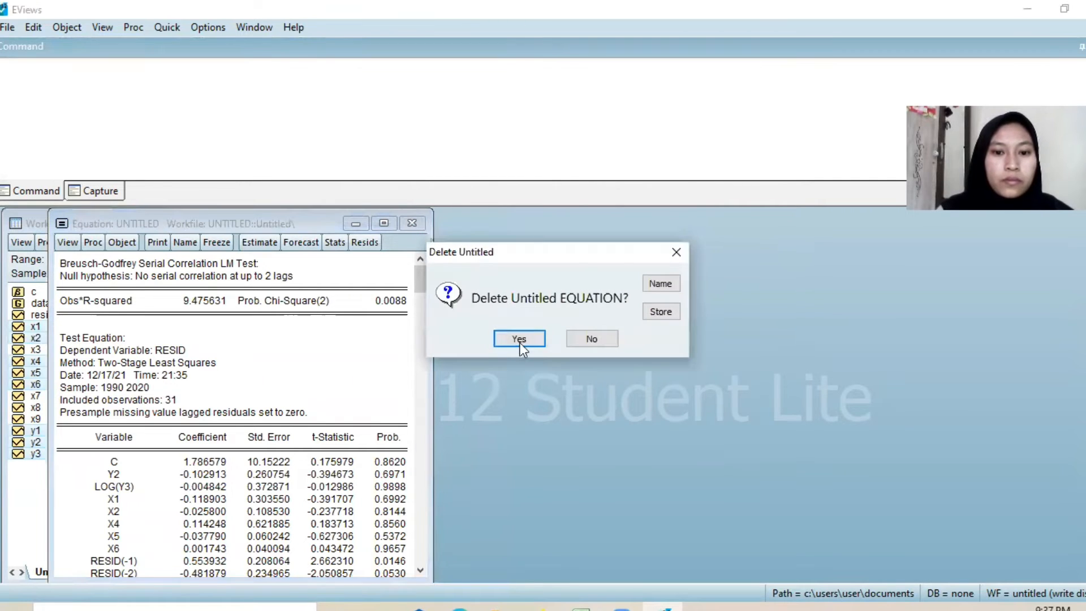
{"action": "left_click", "coordinate": [519, 339]}
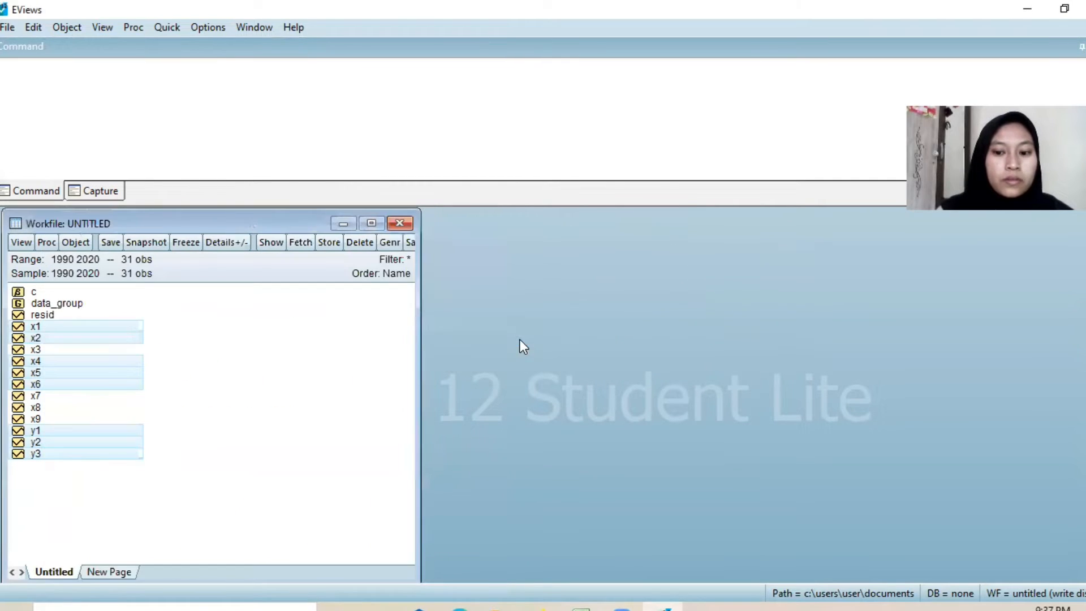
Step: Open y2, y1, y3, x3, x4, x5, x6 and x7 as an equation in that order and remove the trailing c
{"action": "left_click", "coordinate": [307, 364]}
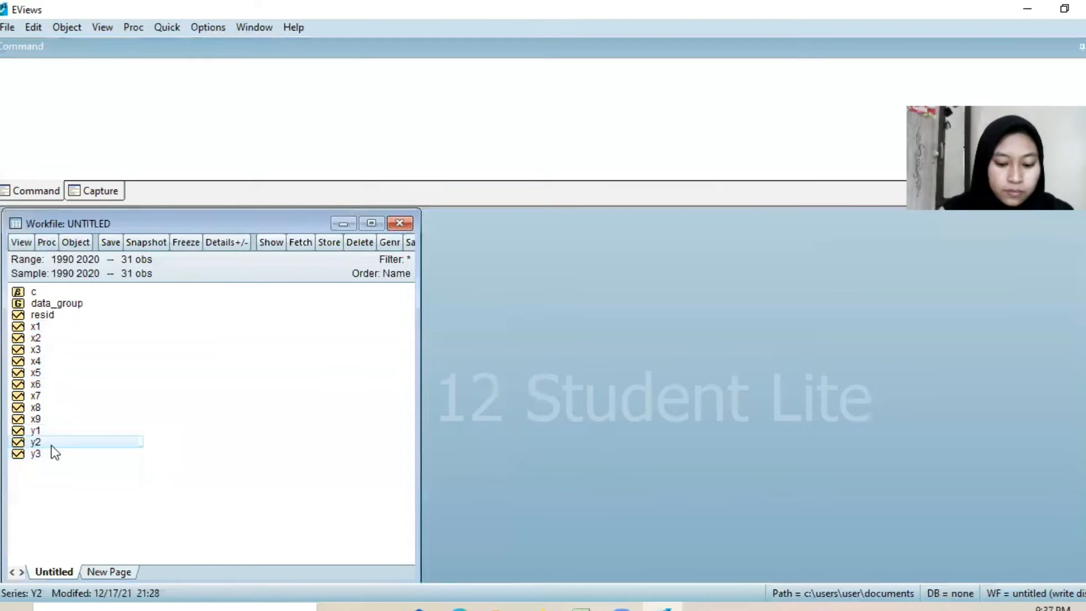
{"action": "left_click_drag", "start_coordinate": [53, 428], "coordinate": [54, 458]}
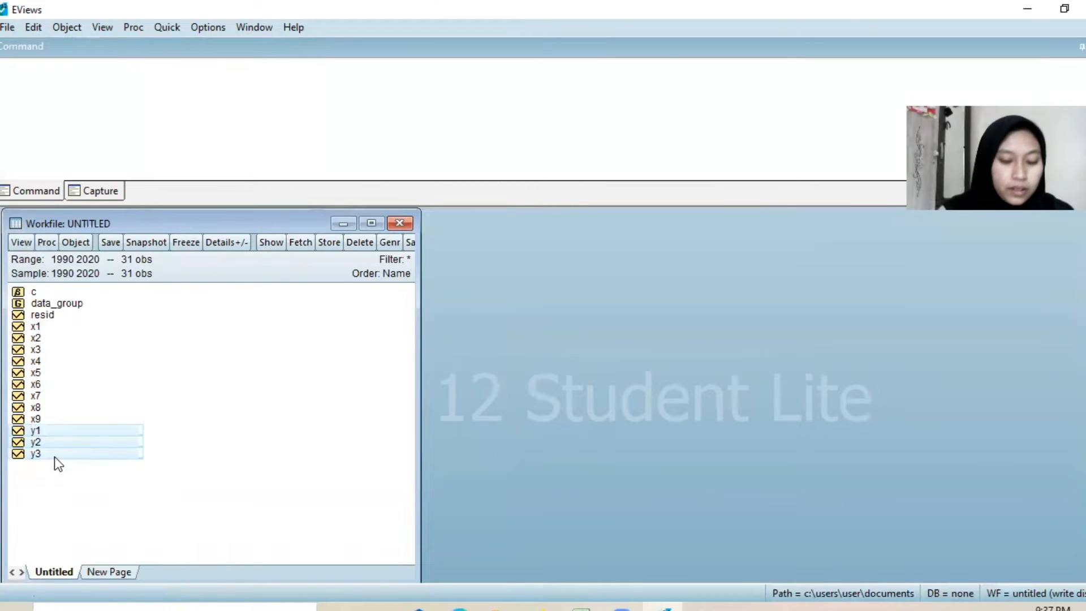
{"action": "left_click", "coordinate": [57, 349], "text": "ctrl"}
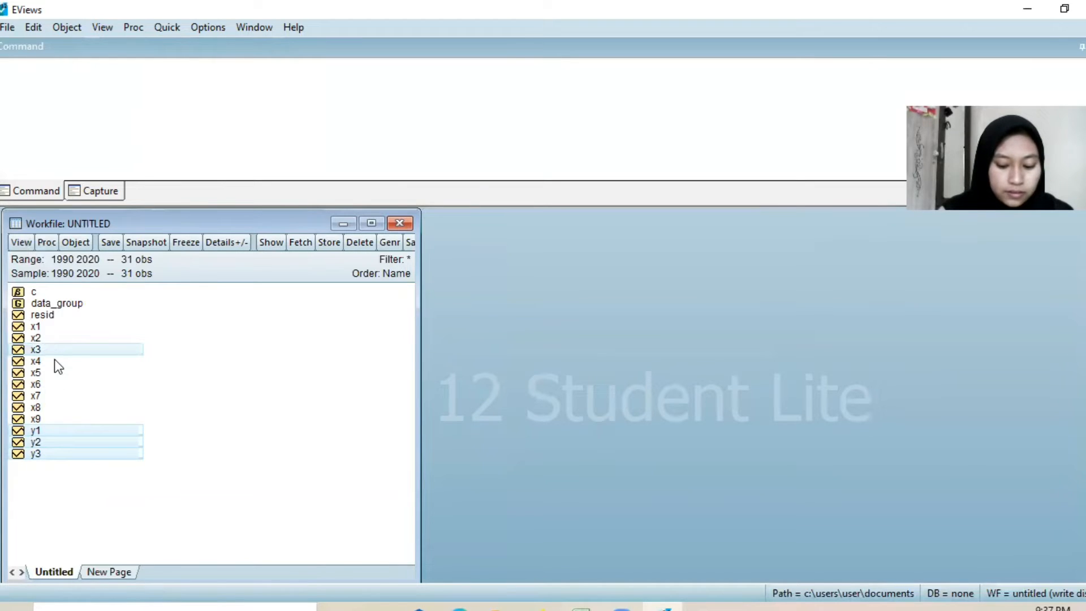
{"action": "left_click", "coordinate": [45, 361], "text": "ctrl"}
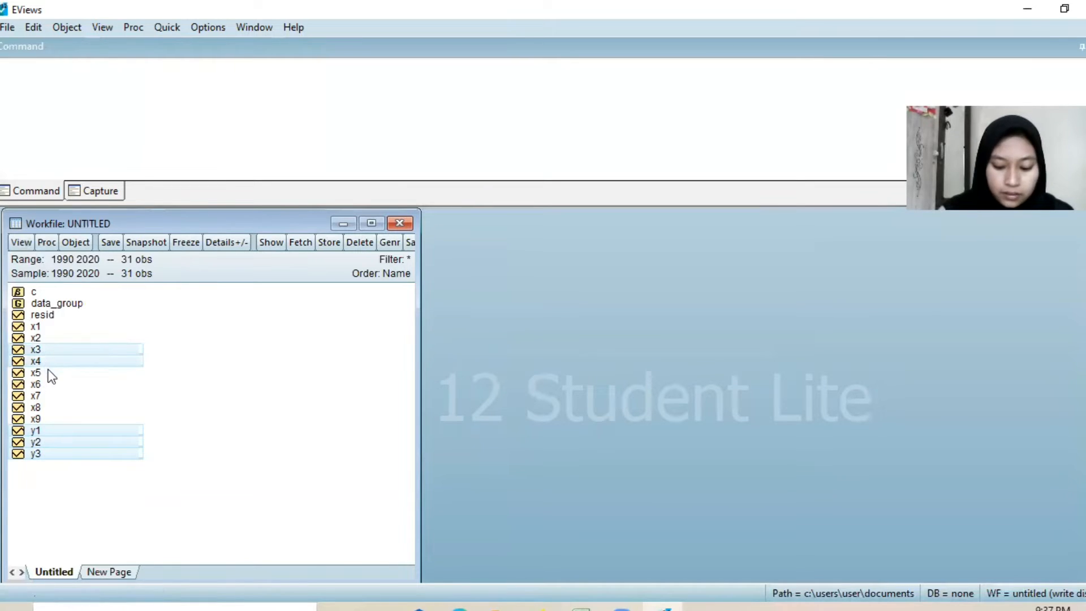
{"action": "left_click", "coordinate": [42, 375], "text": "ctrl"}
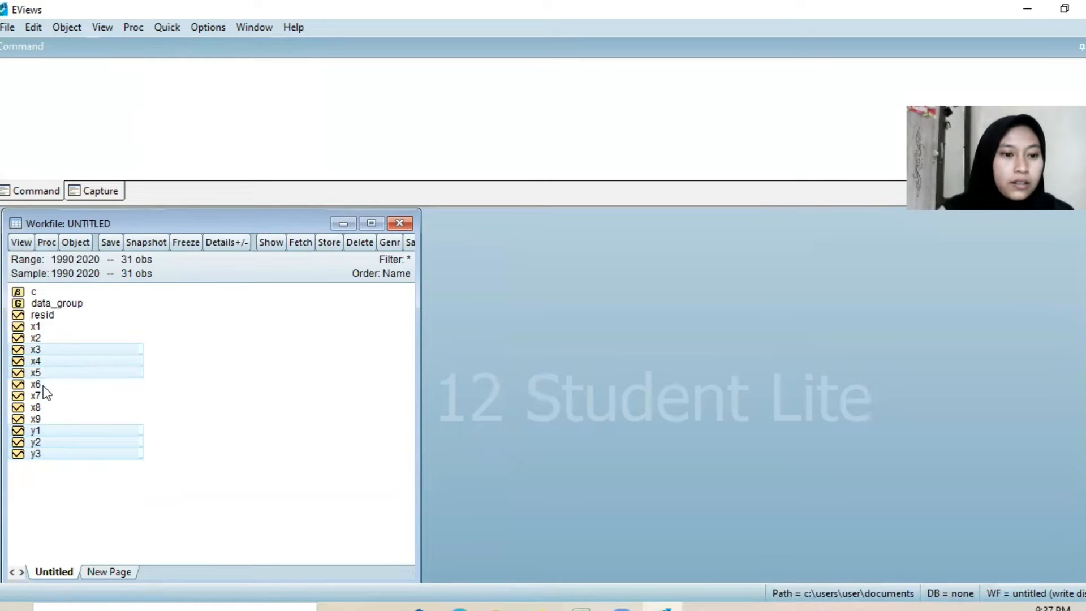
{"action": "left_click", "coordinate": [43, 385], "text": "ctrl"}
{"action": "left_click", "coordinate": [45, 395], "text": "ctrl"}
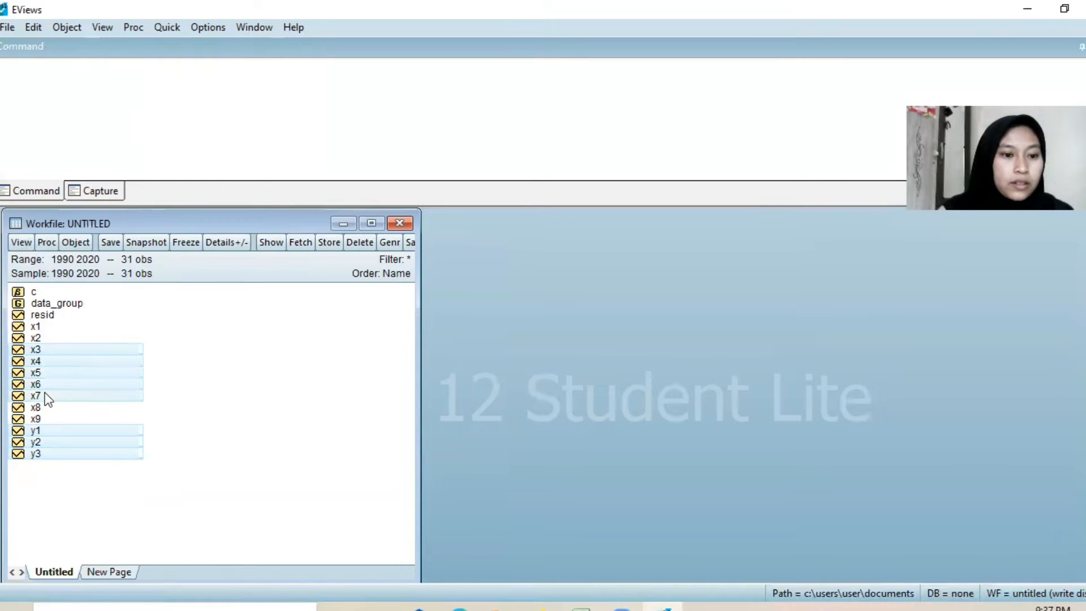
{"action": "right_click", "coordinate": [81, 355]}
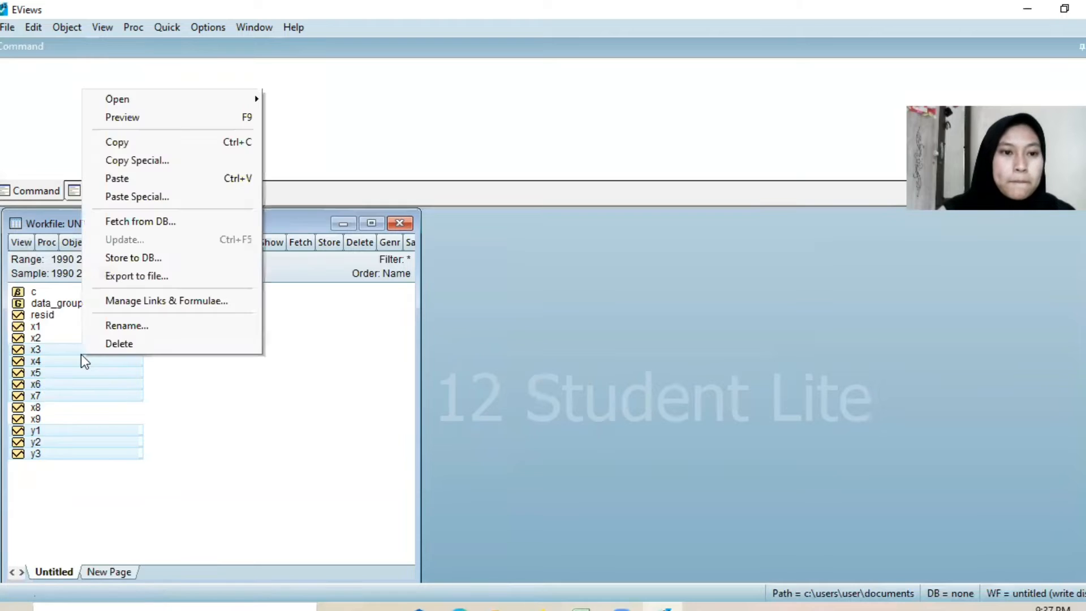
{"action": "mouse_move", "coordinate": [181, 104]}
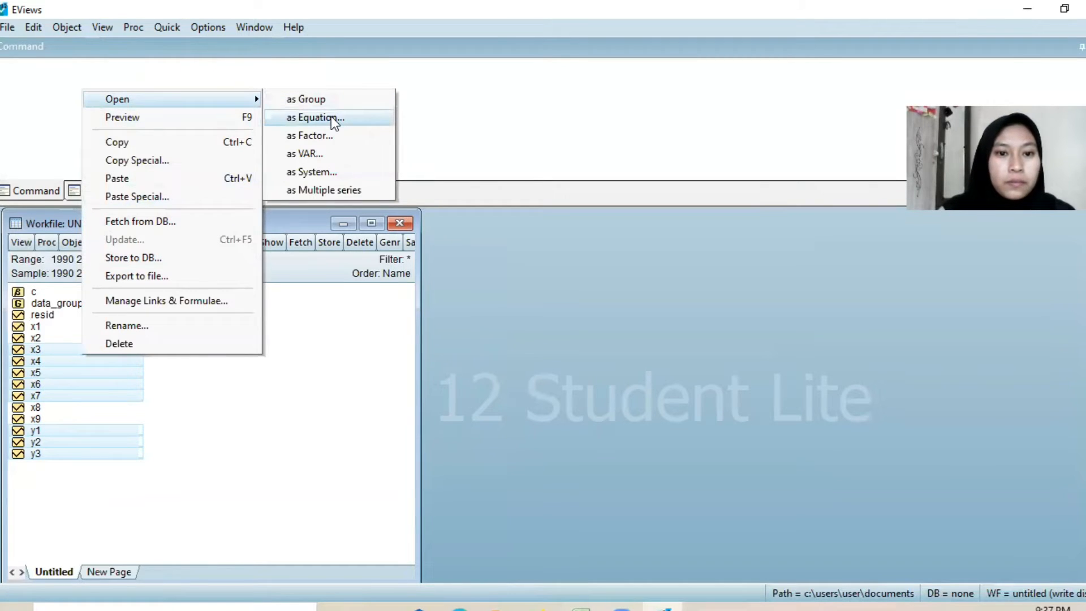
{"action": "left_click", "coordinate": [314, 117]}
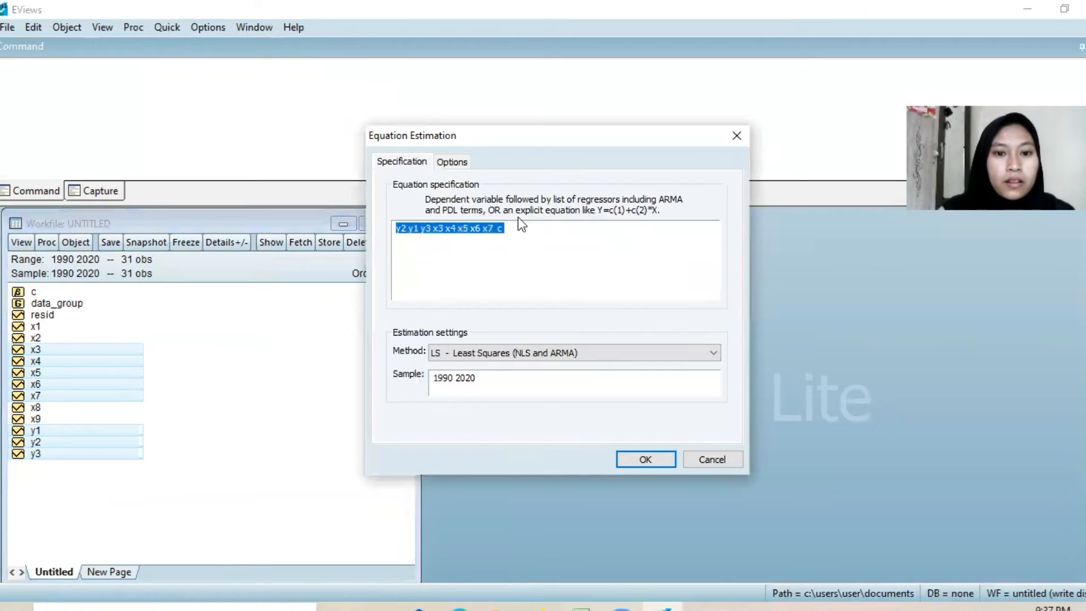
{"action": "left_click", "coordinate": [519, 228]}
{"action": "key", "text": "BackSpace"}
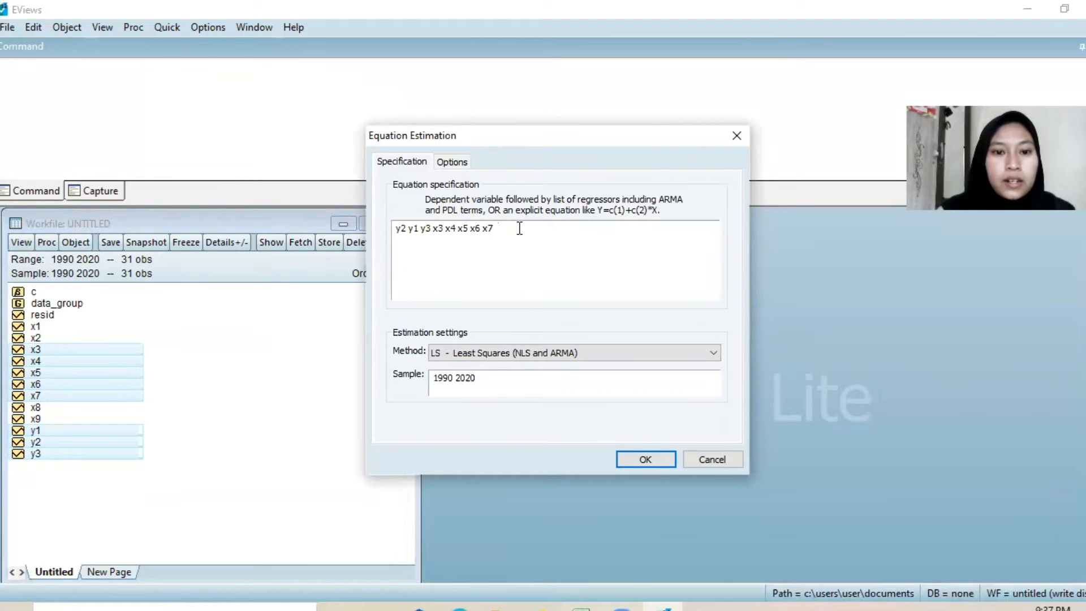
Step: Insert the constant c after y2 in the equation specification and replace y3 with log(y3)
{"action": "left_click", "coordinate": [407, 228]}
{"action": "type", "text": "c"}
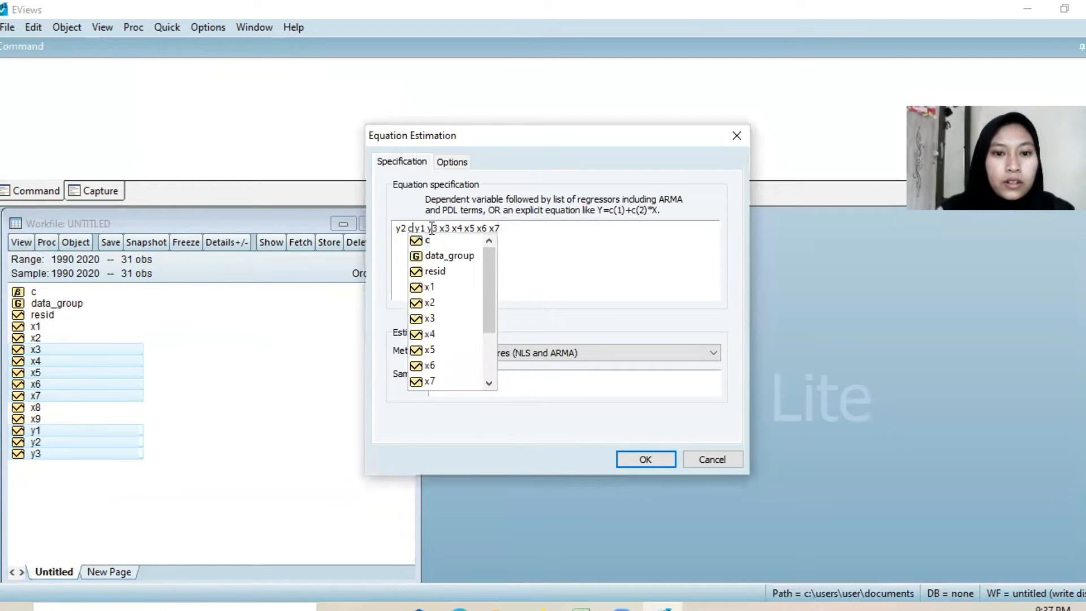
{"action": "key", "text": "Escape"}
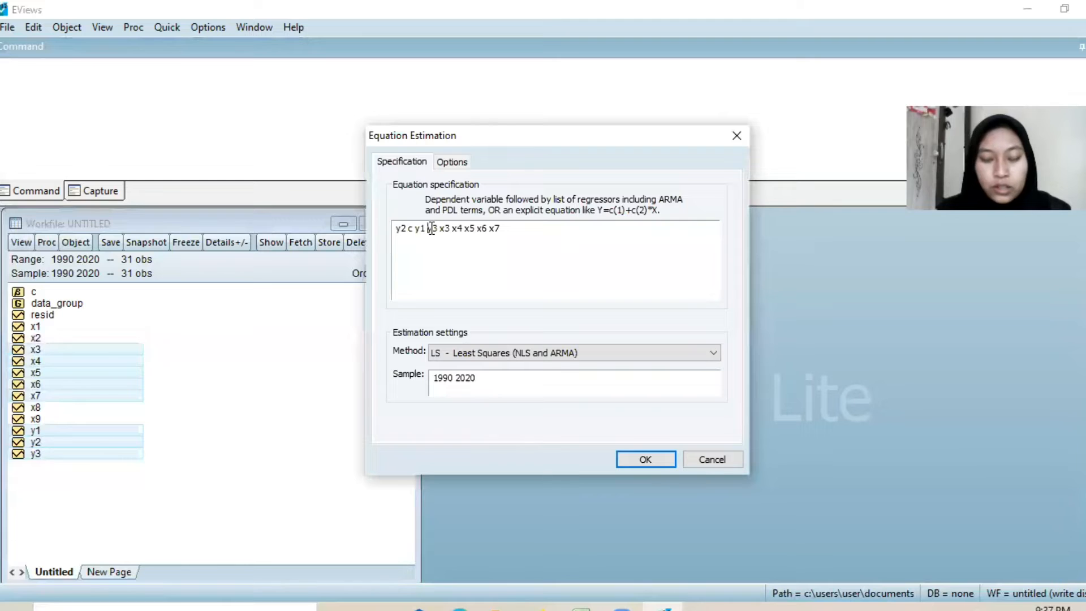
{"action": "type", "text": "log("}
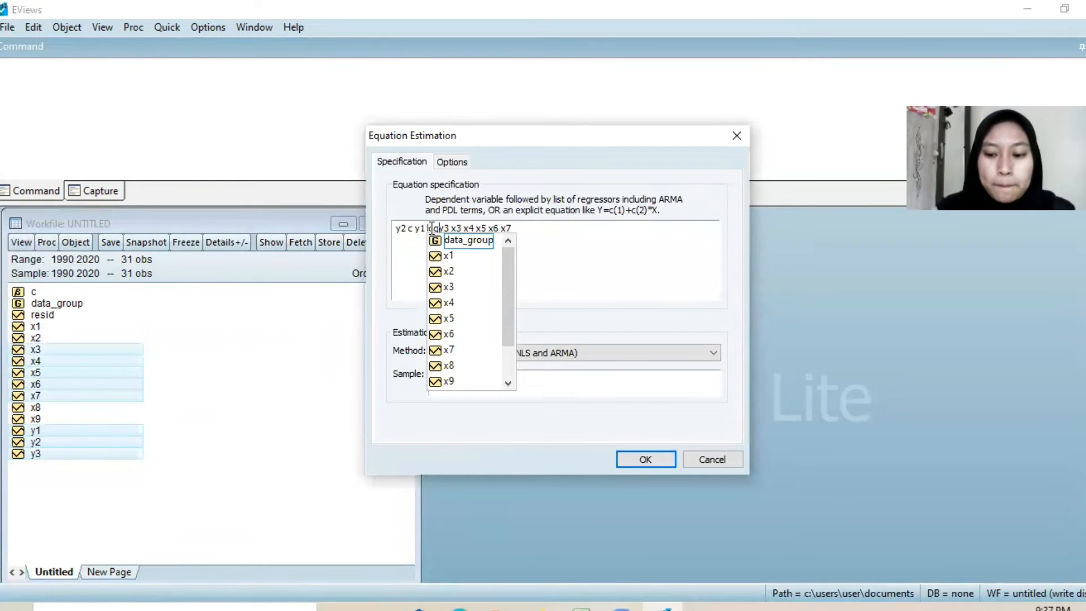
{"action": "key", "text": "Escape"}
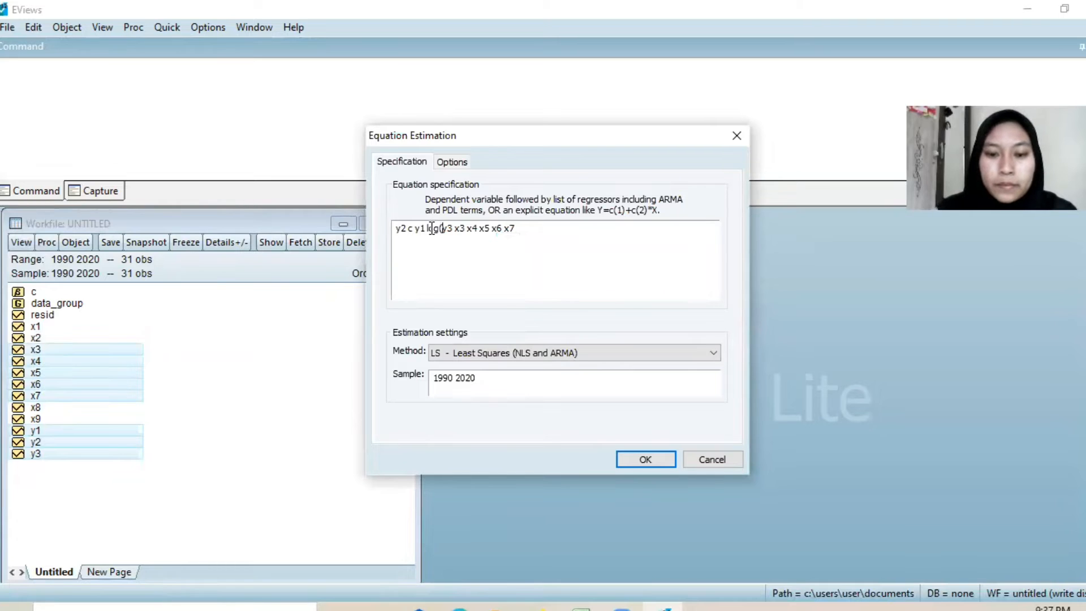
{"action": "key", "text": "Right"}
{"action": "key", "text": "Right"}
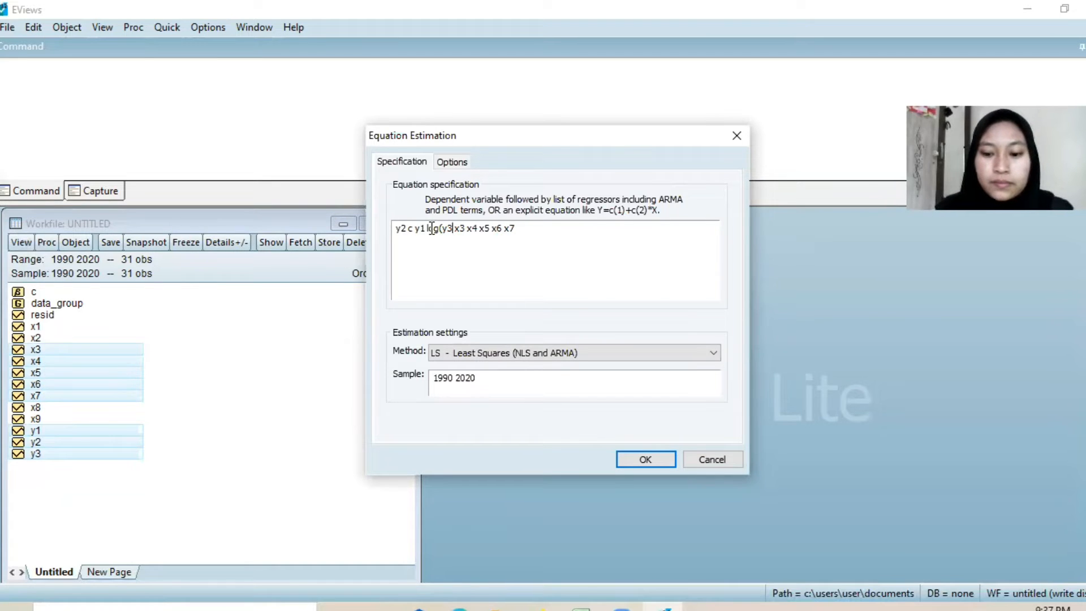
{"action": "type", "text": ")"}
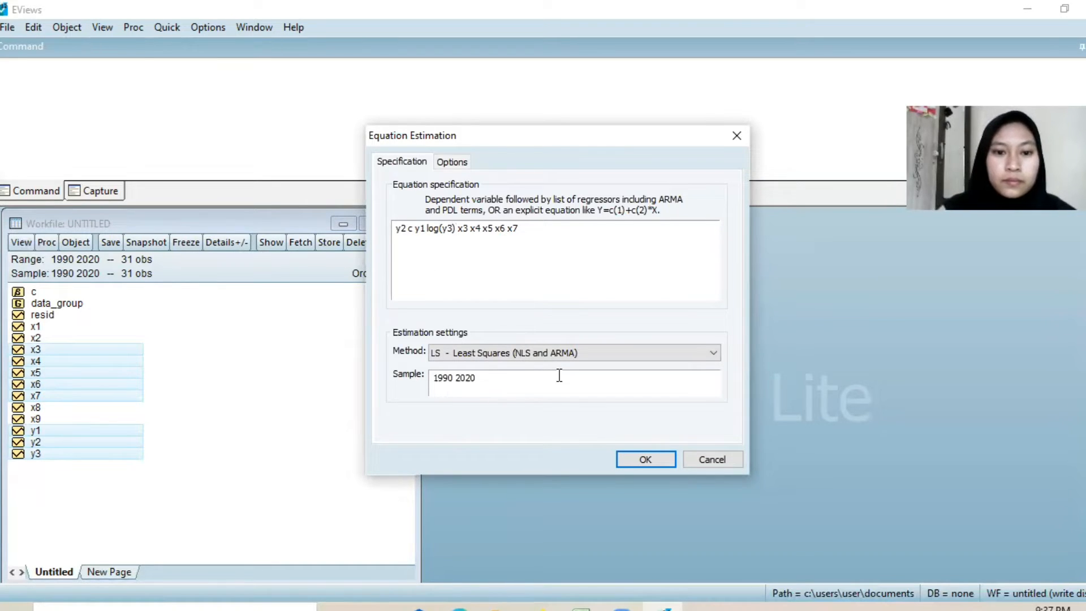
Step: Estimate the y2 equation by TSLS (two-stage least squares) with x1 through x9 as the instrument list
{"action": "left_click", "coordinate": [717, 350]}
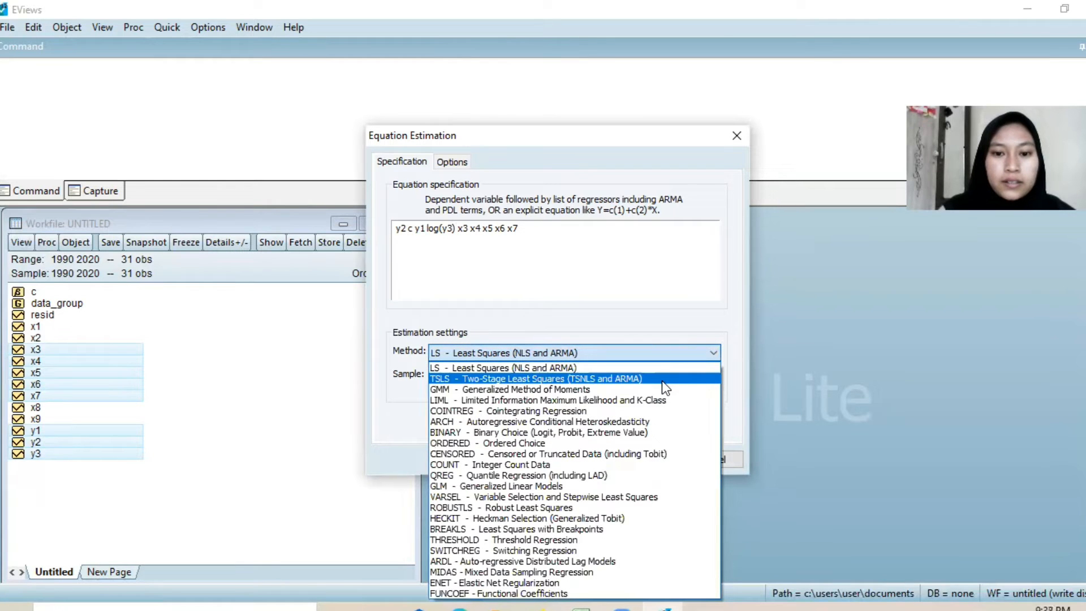
{"action": "left_click", "coordinate": [662, 382]}
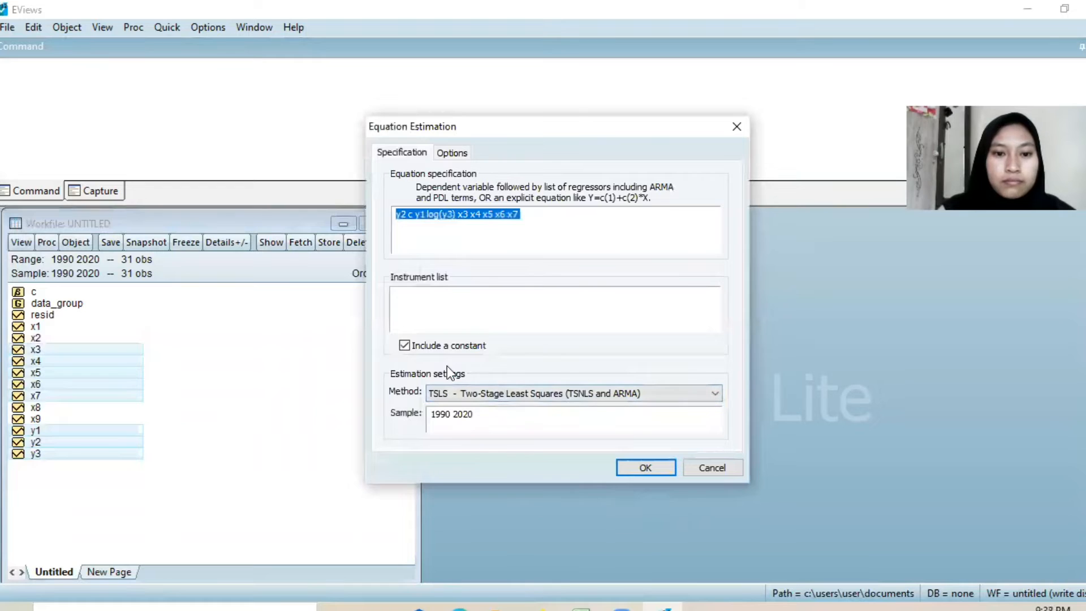
{"action": "left_click", "coordinate": [423, 306]}
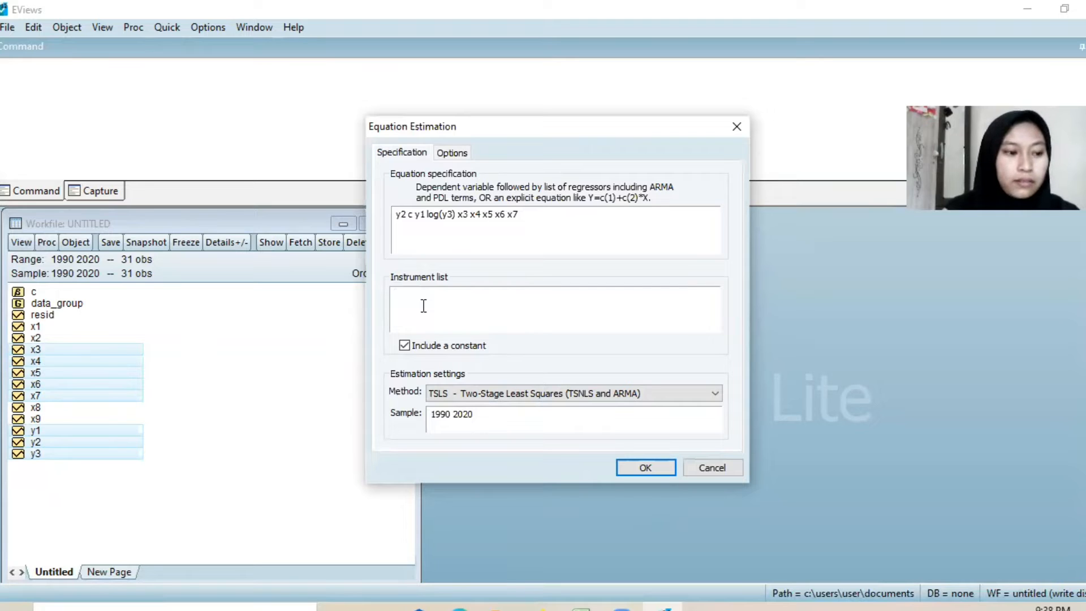
{"action": "type", "text": "x1"}
{"action": "type", "text": "x2"}
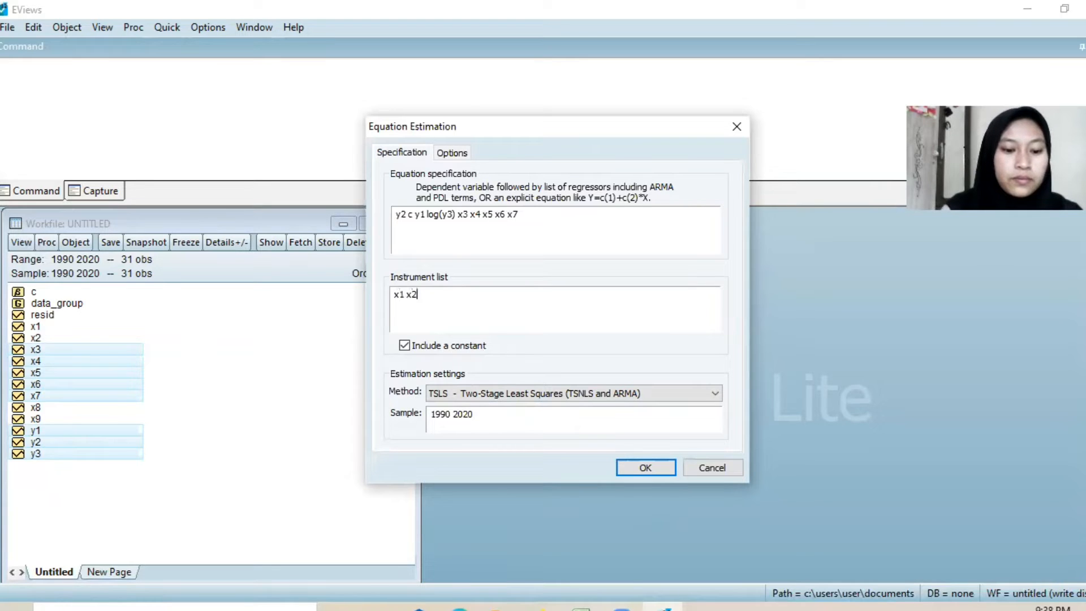
{"action": "type", "text": " x3 x4"}
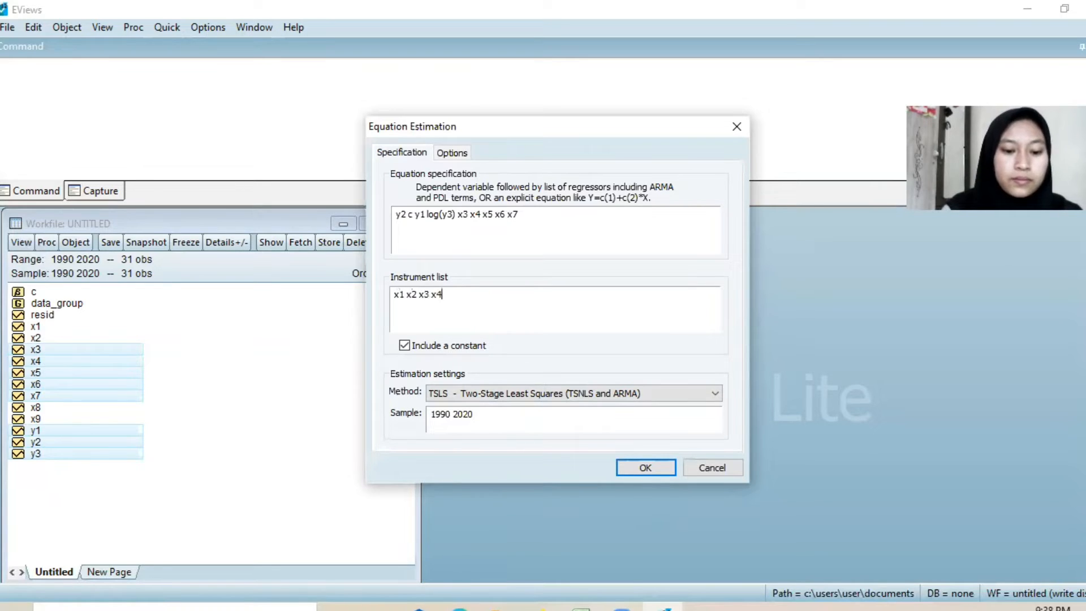
{"action": "type", "text": " x5 x6 x"}
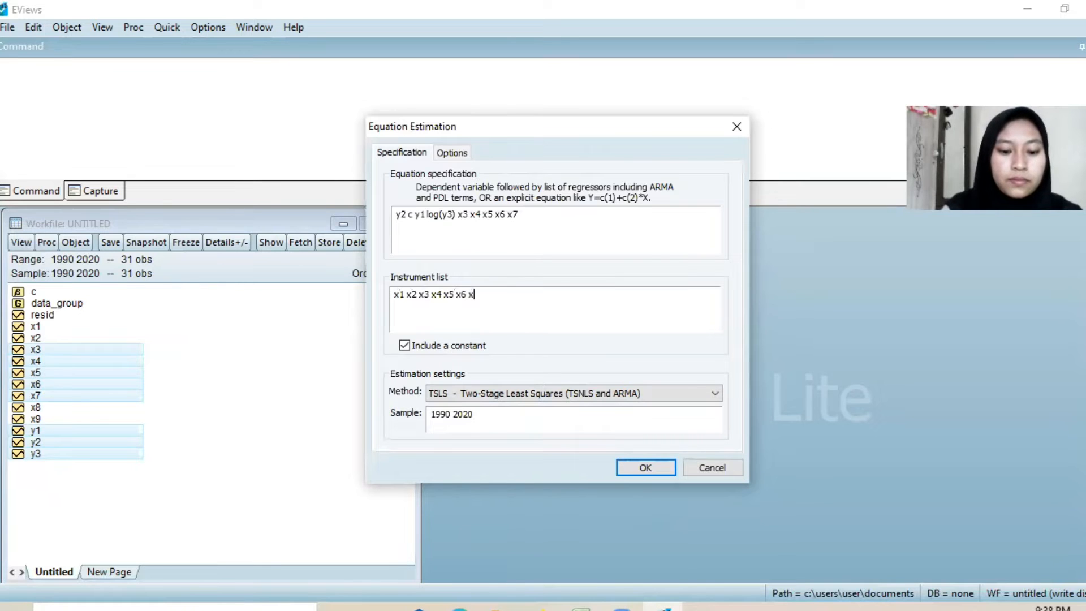
{"action": "type", "text": "7 x8 x9"}
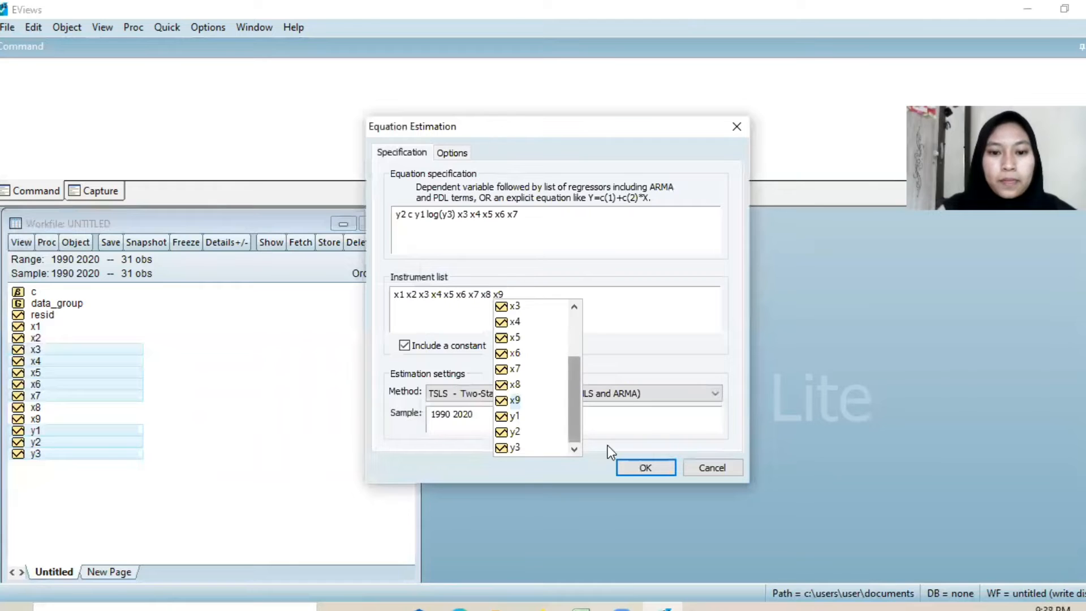
{"action": "left_click", "coordinate": [627, 466]}
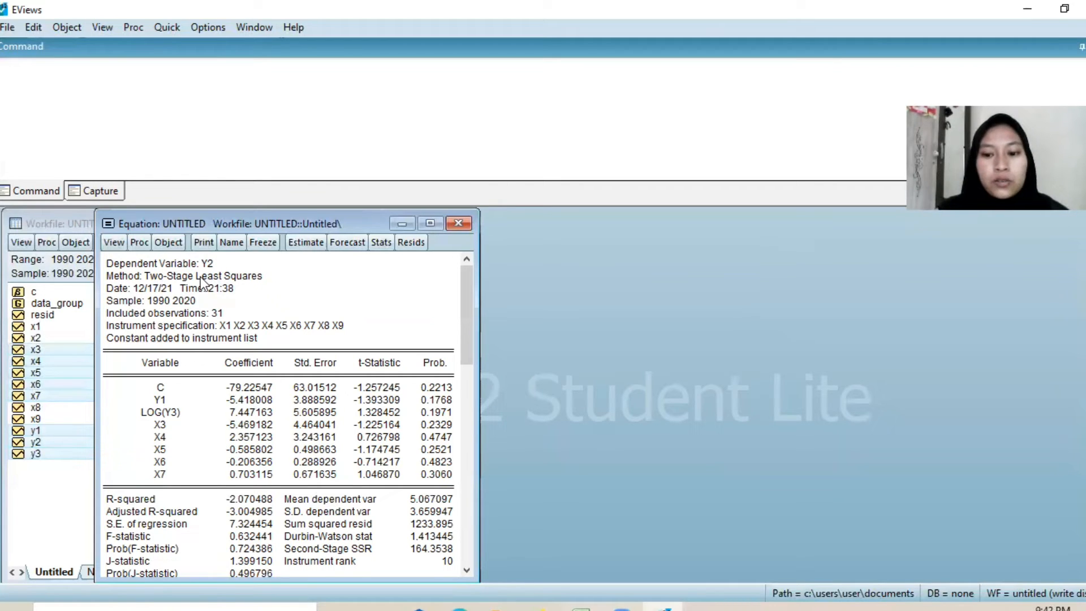
Step: Run the histogram normality test on the residuals of the y2 equation
{"action": "left_click", "coordinate": [114, 244]}
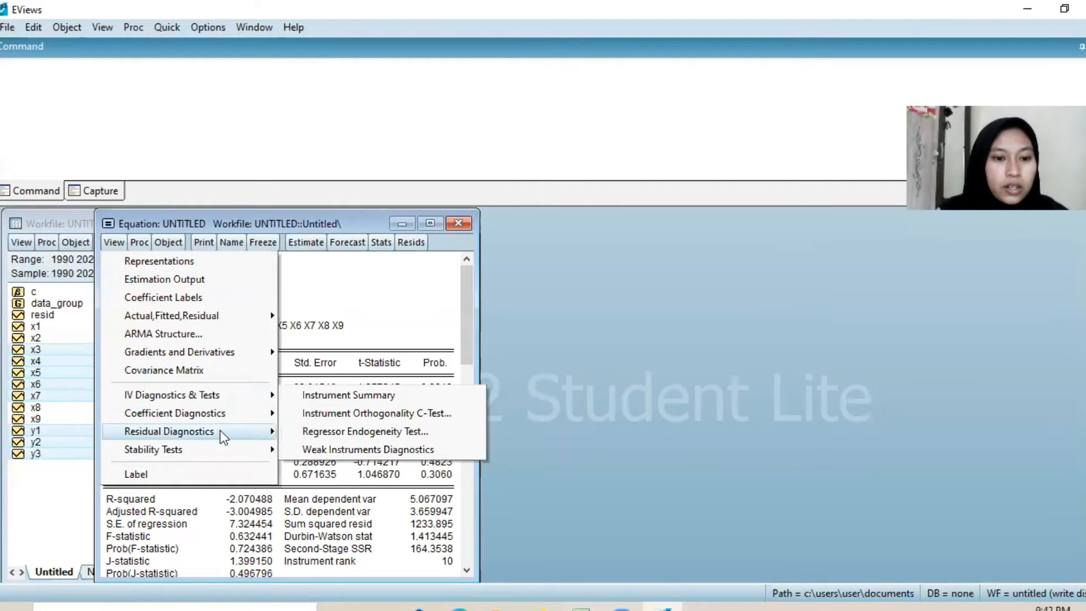
{"action": "mouse_move", "coordinate": [219, 430]}
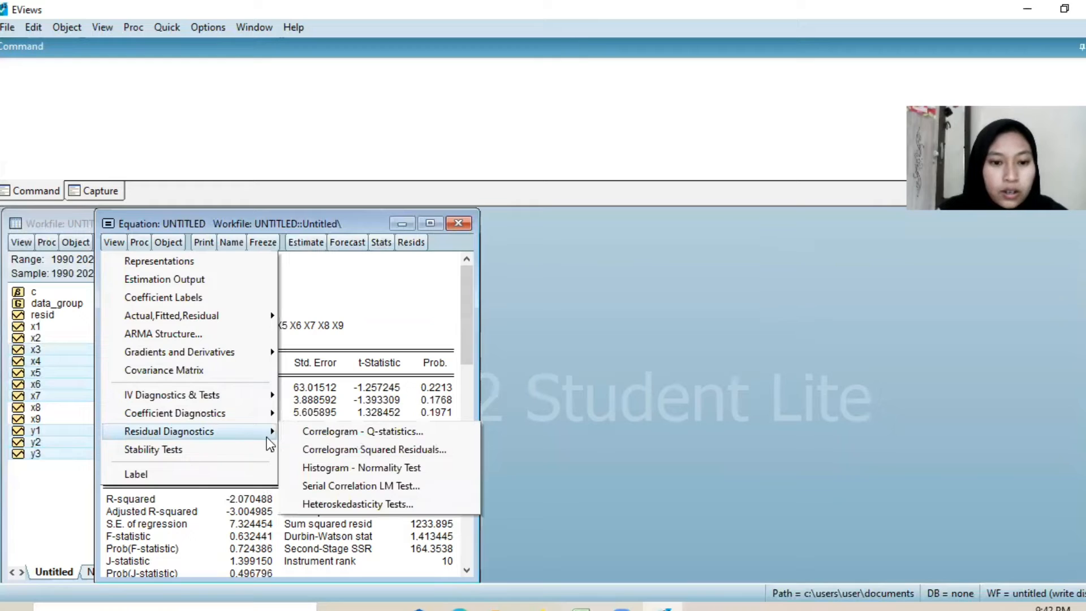
{"action": "left_click", "coordinate": [321, 470]}
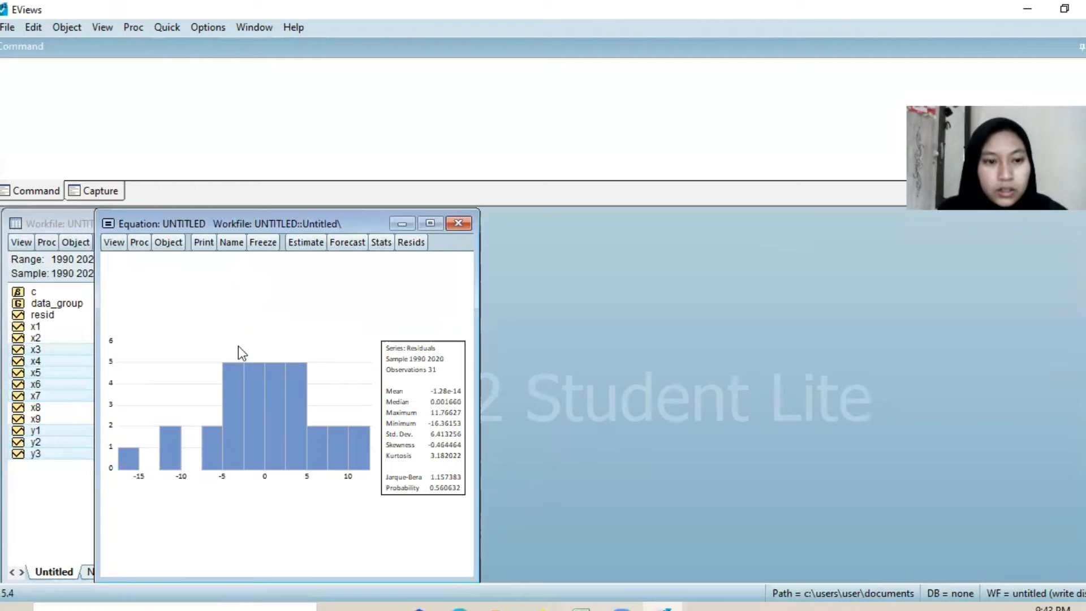
Step: Run the Breusch-Pagan-Godfrey heteroskedasticity test on the y2 equation with its original regressors
{"action": "left_click", "coordinate": [111, 244]}
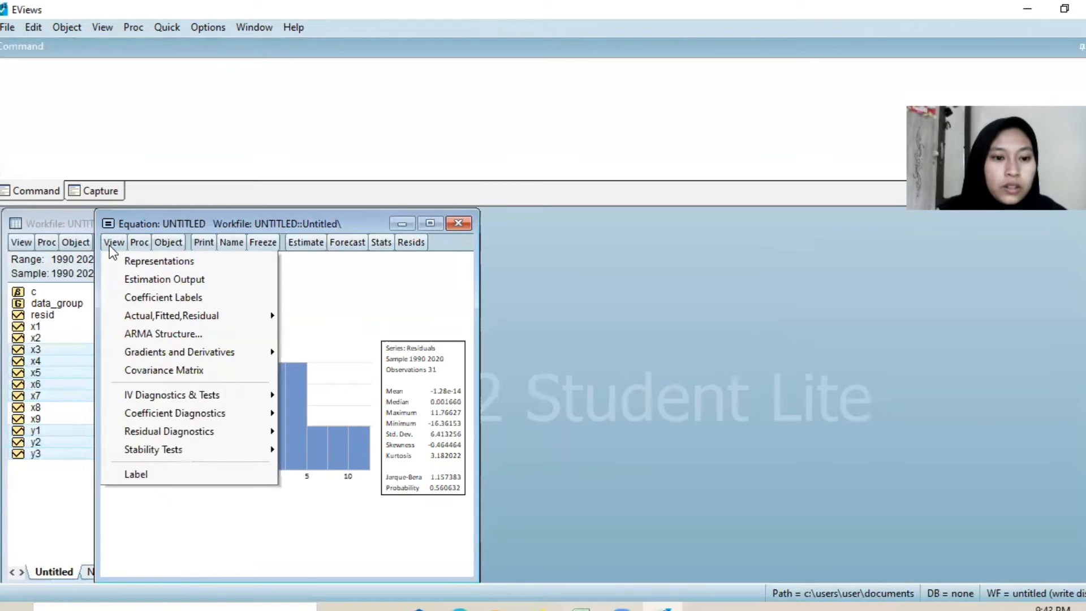
{"action": "mouse_move", "coordinate": [246, 427]}
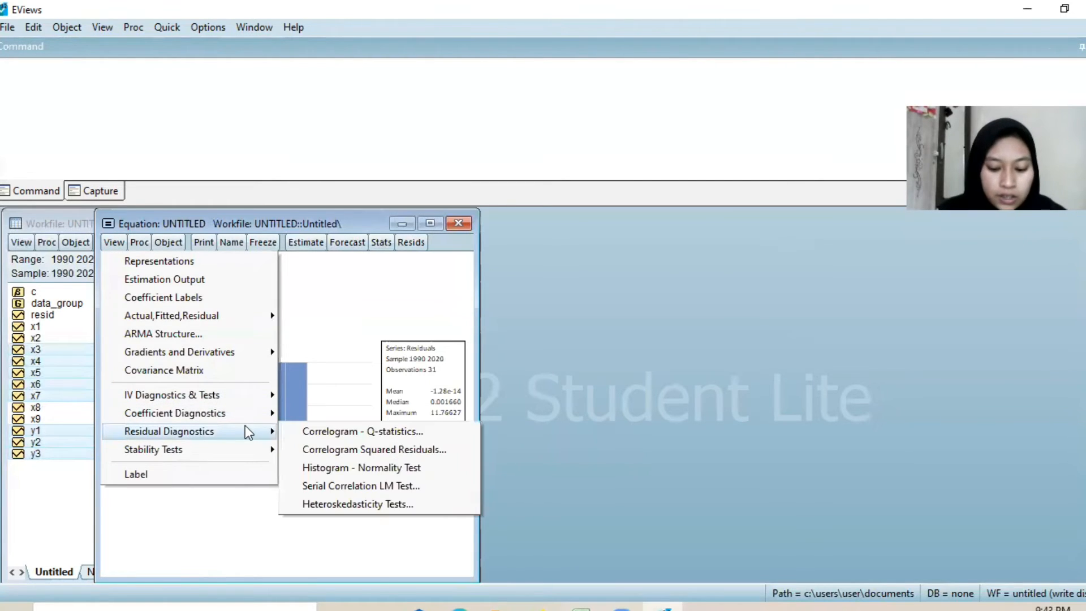
{"action": "left_click", "coordinate": [313, 504]}
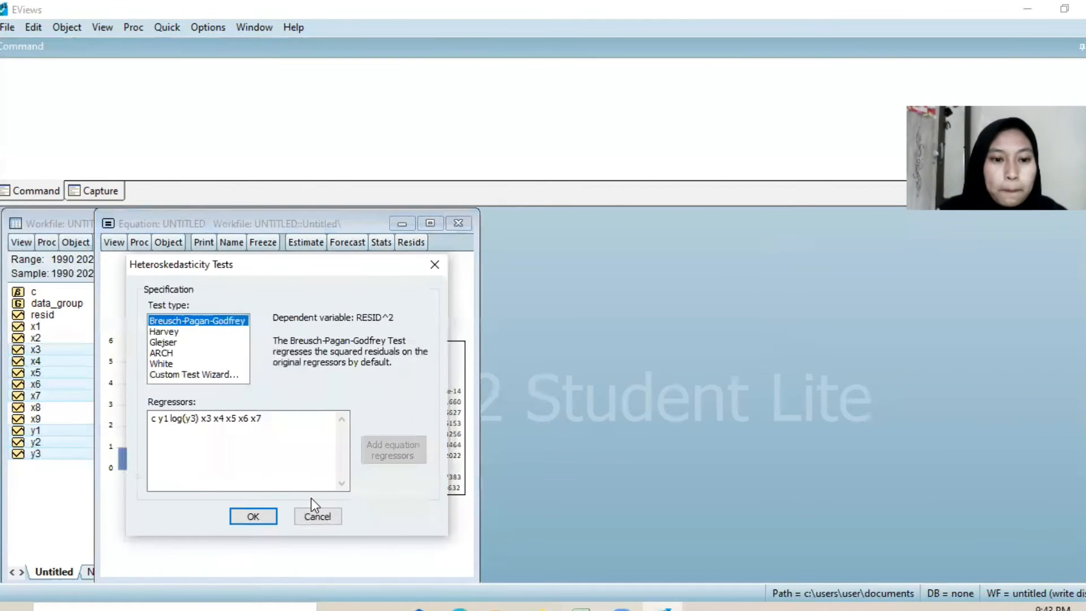
{"action": "left_click", "coordinate": [253, 517]}
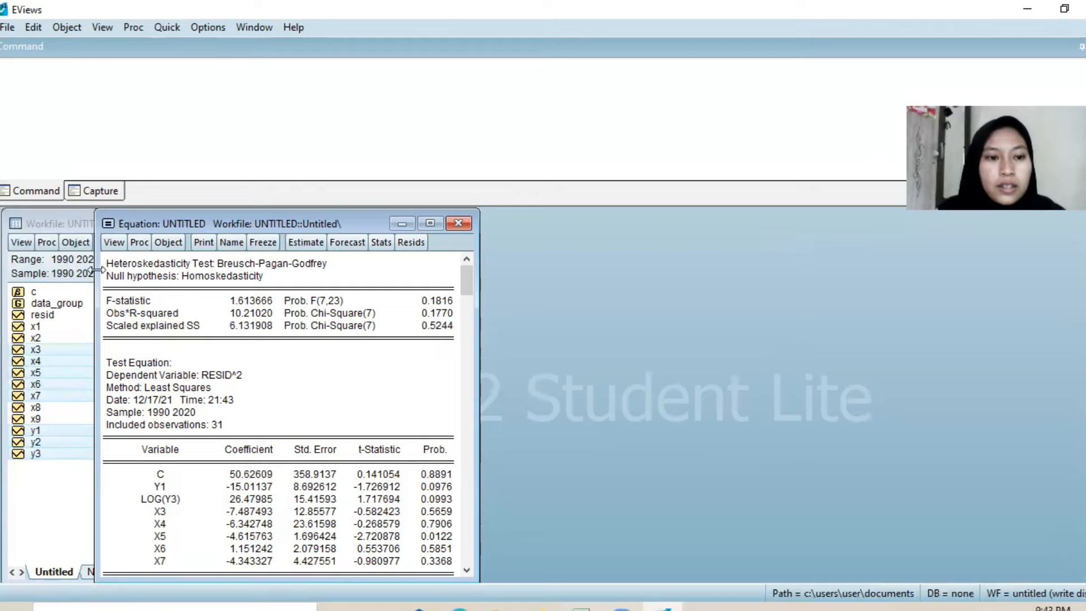
Step: Run the serial correlation LM test on the y2 equation's residuals with 2 lags included
{"action": "left_click", "coordinate": [108, 244]}
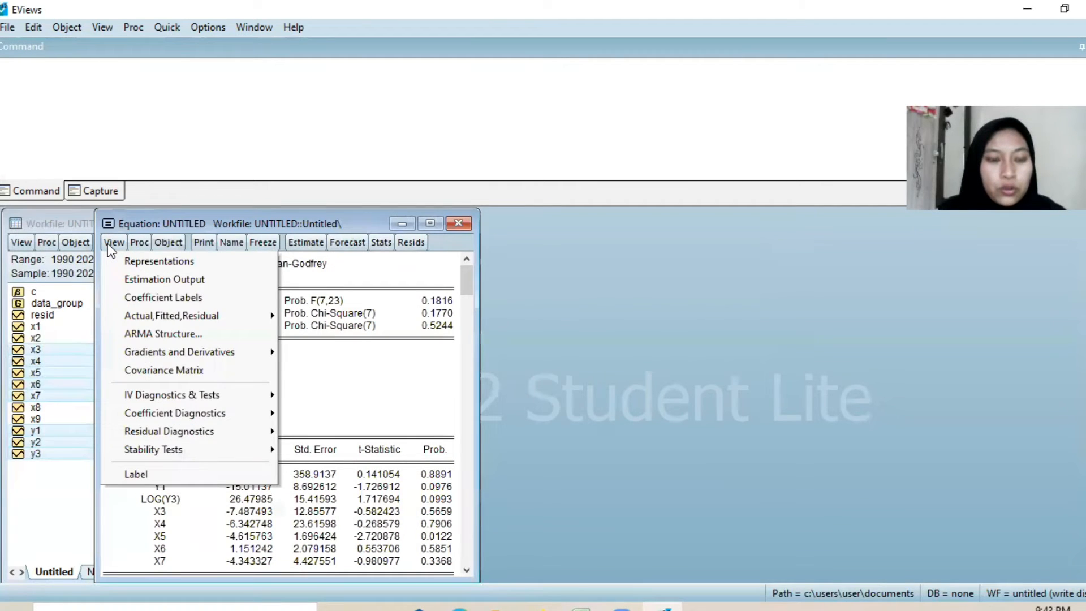
{"action": "mouse_move", "coordinate": [223, 433]}
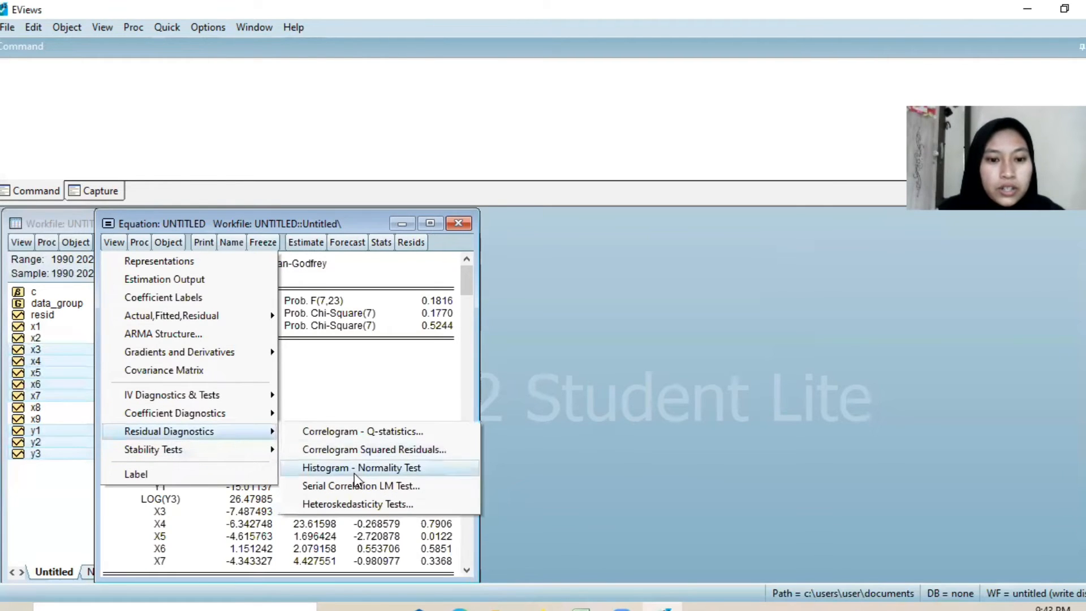
{"action": "left_click", "coordinate": [355, 486]}
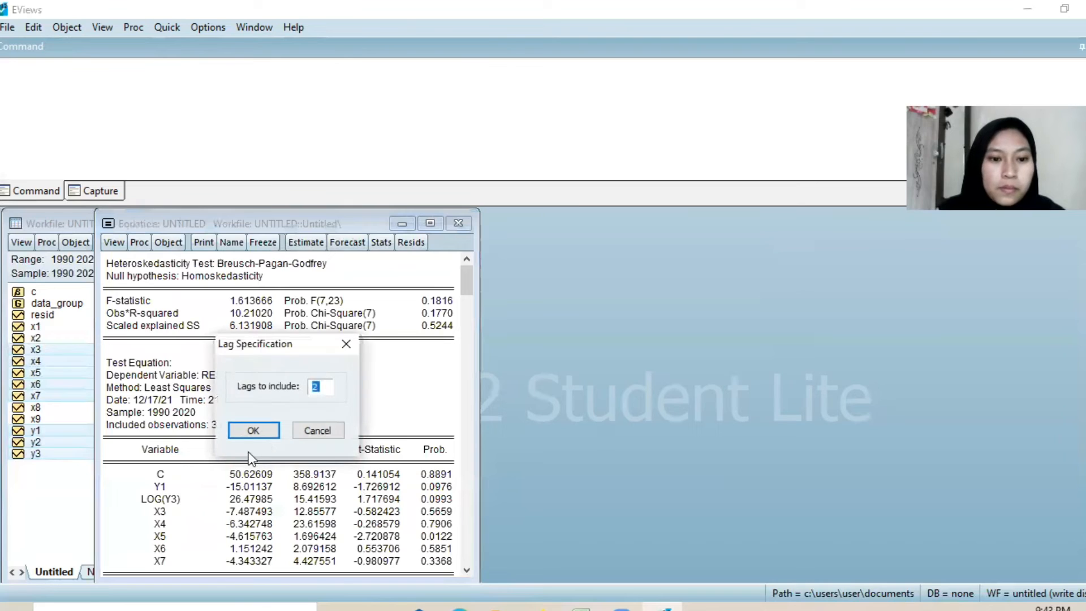
{"action": "left_click", "coordinate": [253, 431]}
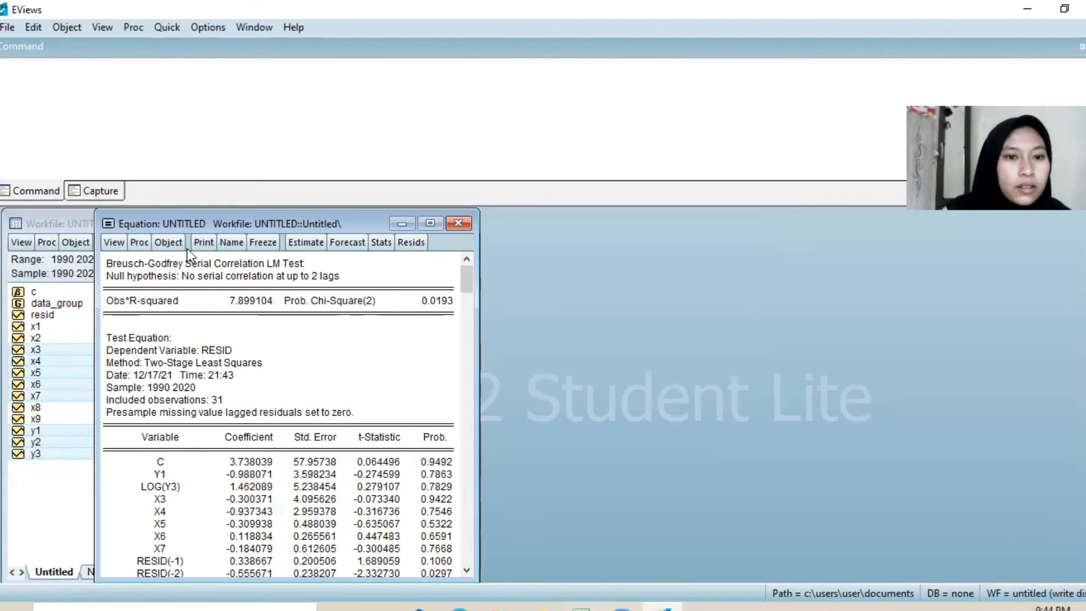
Step: Produce a group correlation matrix for y1, y3, x3, x4, x5, x6 and x7, leaving y2 out of the series list
{"action": "left_click", "coordinate": [165, 27]}
{"action": "mouse_move", "coordinate": [212, 148]}
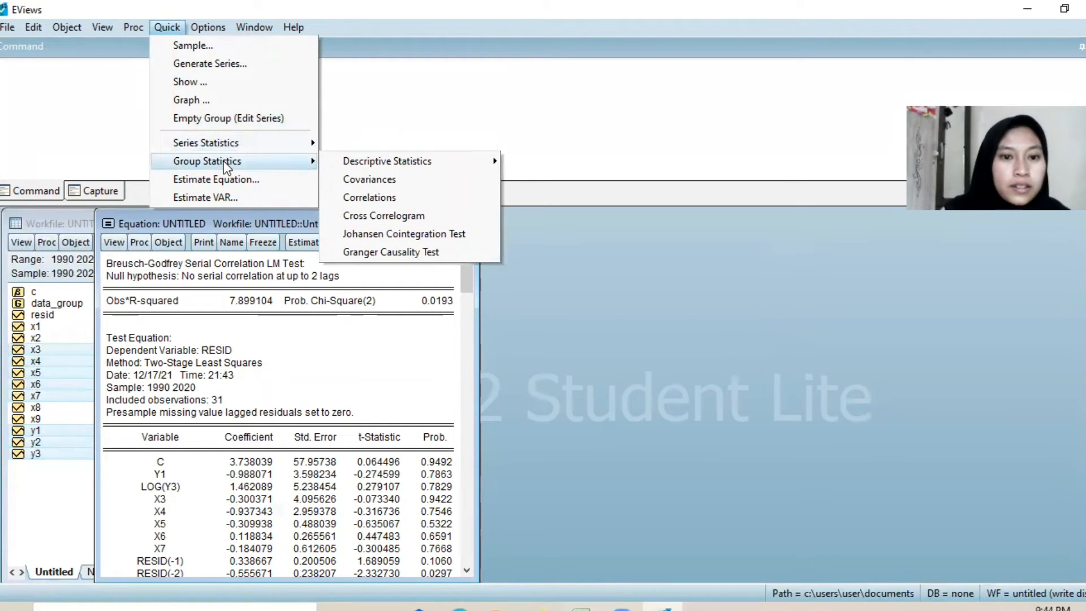
{"action": "left_click", "coordinate": [362, 197]}
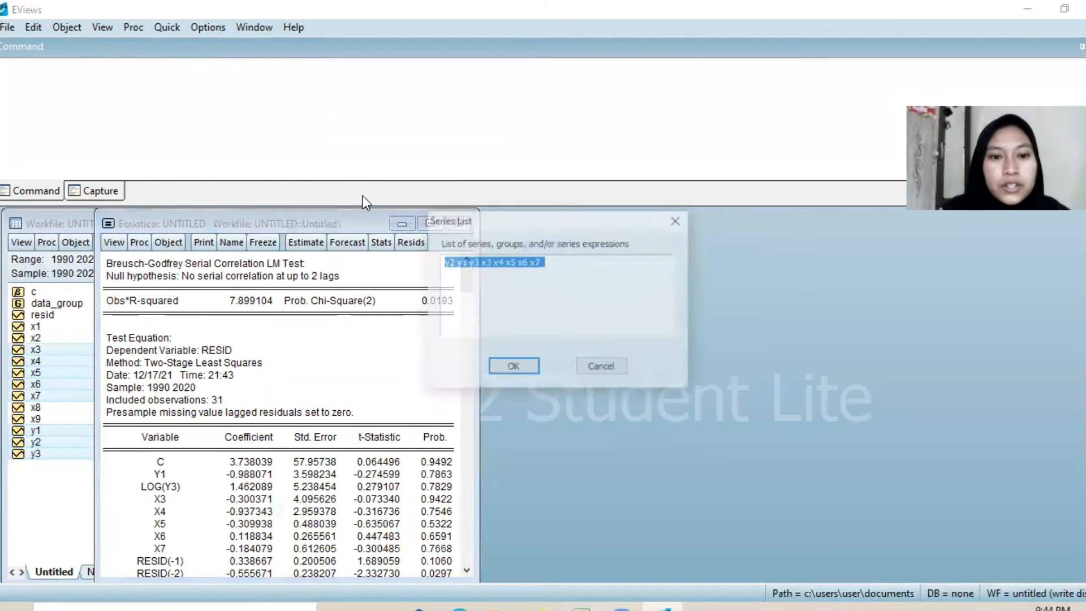
{"action": "left_click", "coordinate": [519, 272]}
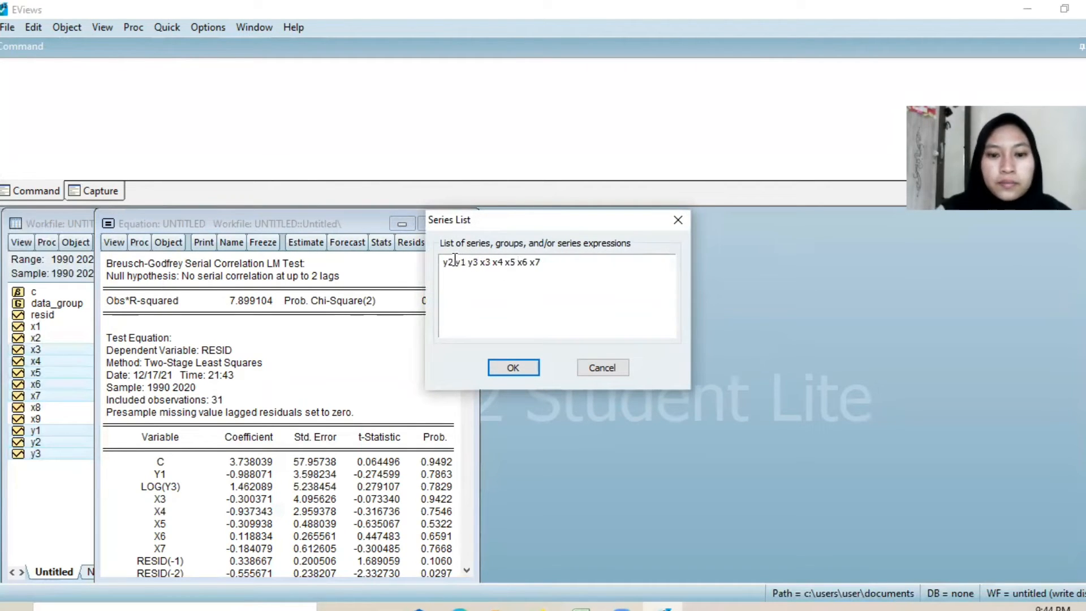
{"action": "left_click", "coordinate": [455, 262]}
{"action": "key", "text": "BackSpace"}
{"action": "key", "text": "BackSpace"}
{"action": "key", "text": "BackSpace"}
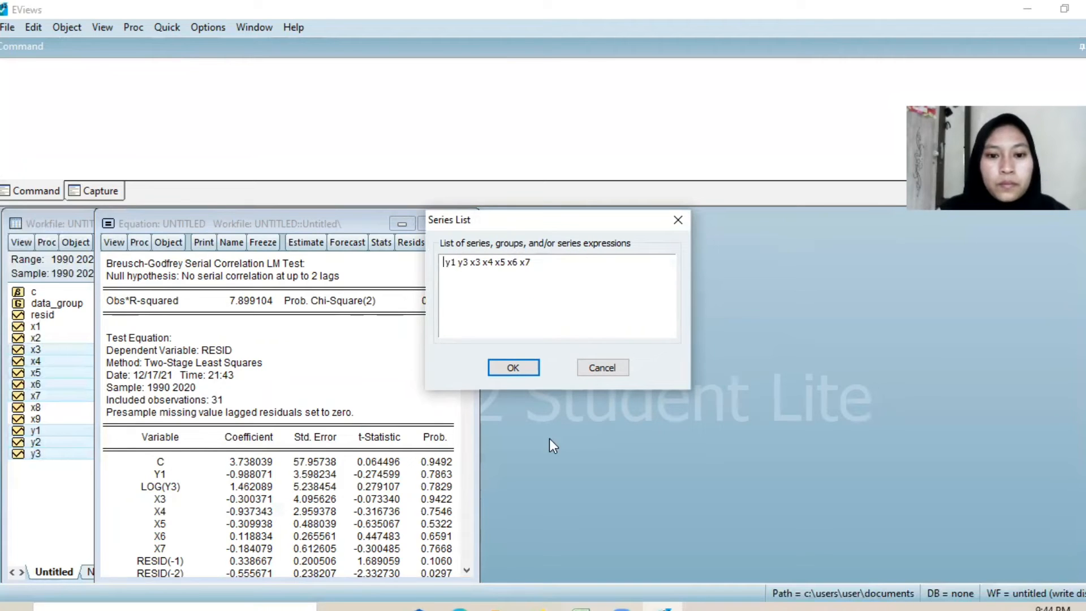
{"action": "left_click", "coordinate": [522, 376]}
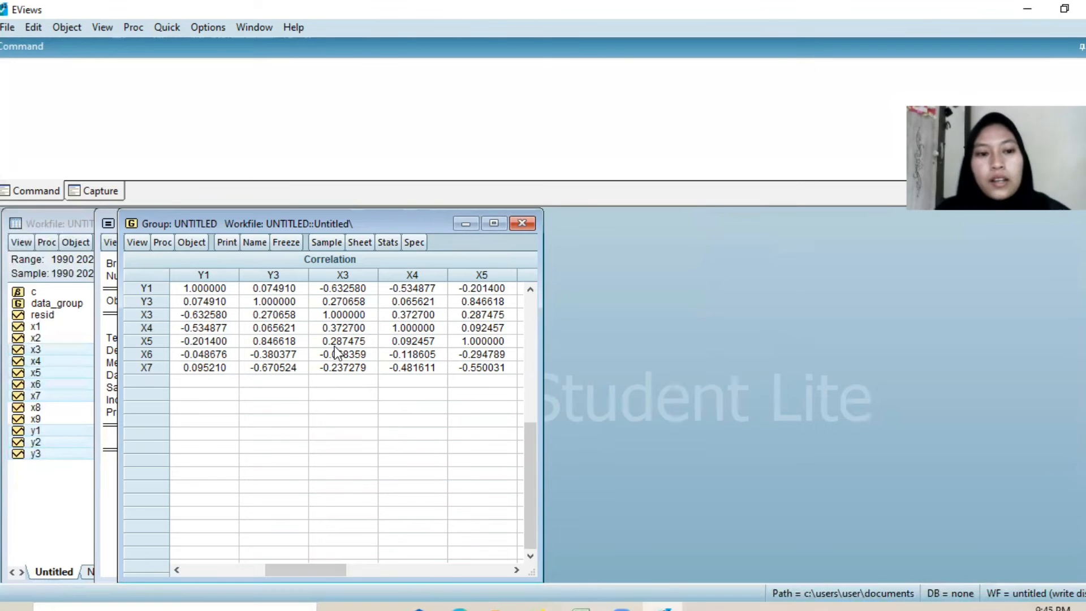
Step: Close and delete the untitled correlation group and the untitled y2 equation
{"action": "left_click", "coordinate": [528, 221]}
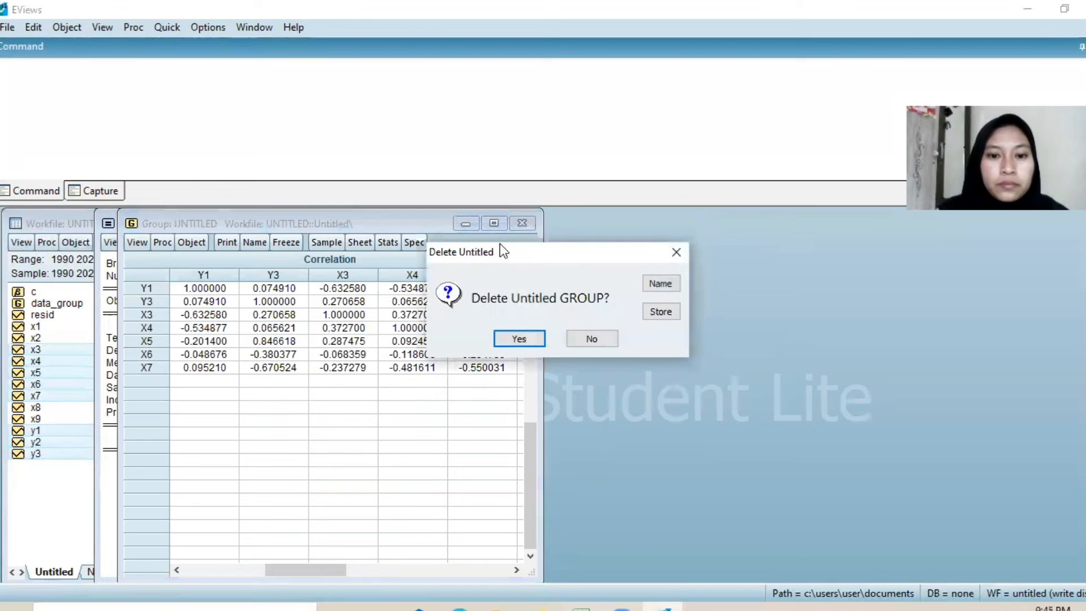
{"action": "left_click", "coordinate": [521, 340]}
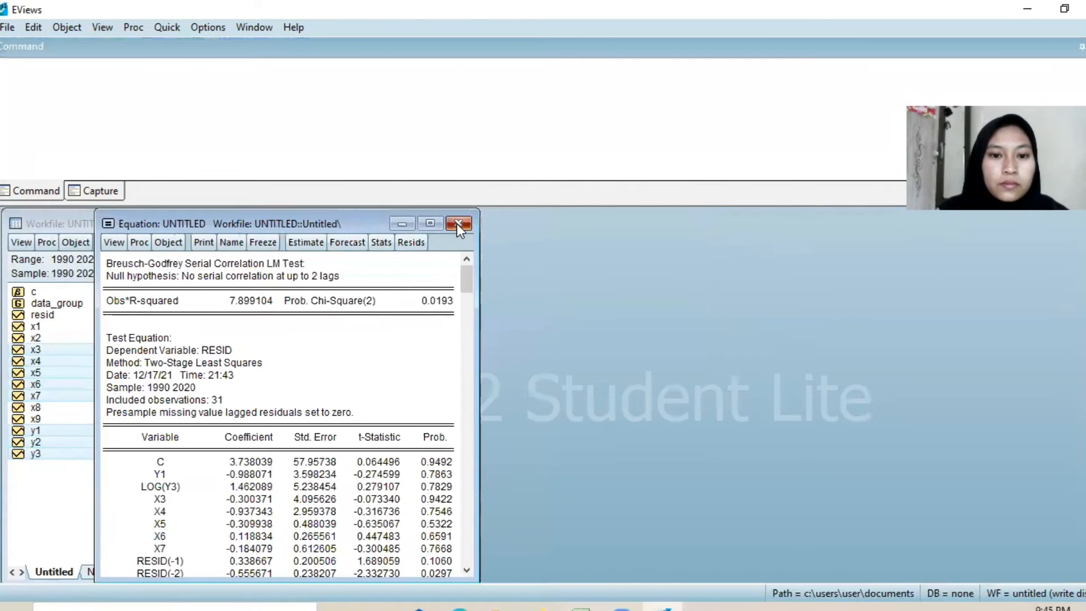
{"action": "left_click", "coordinate": [456, 223]}
{"action": "left_click", "coordinate": [510, 338]}
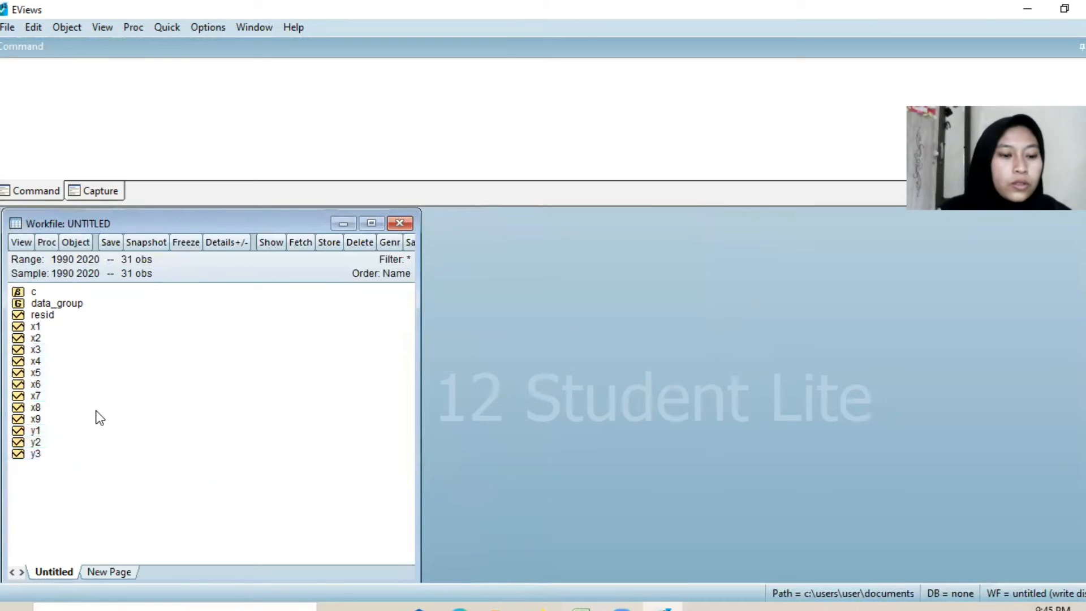
Step: Open y3, y1, y2, x4, x5, x6, x8 and x9 together as a new equation, with y3 as the dependent variable
{"action": "left_click", "coordinate": [36, 455]}
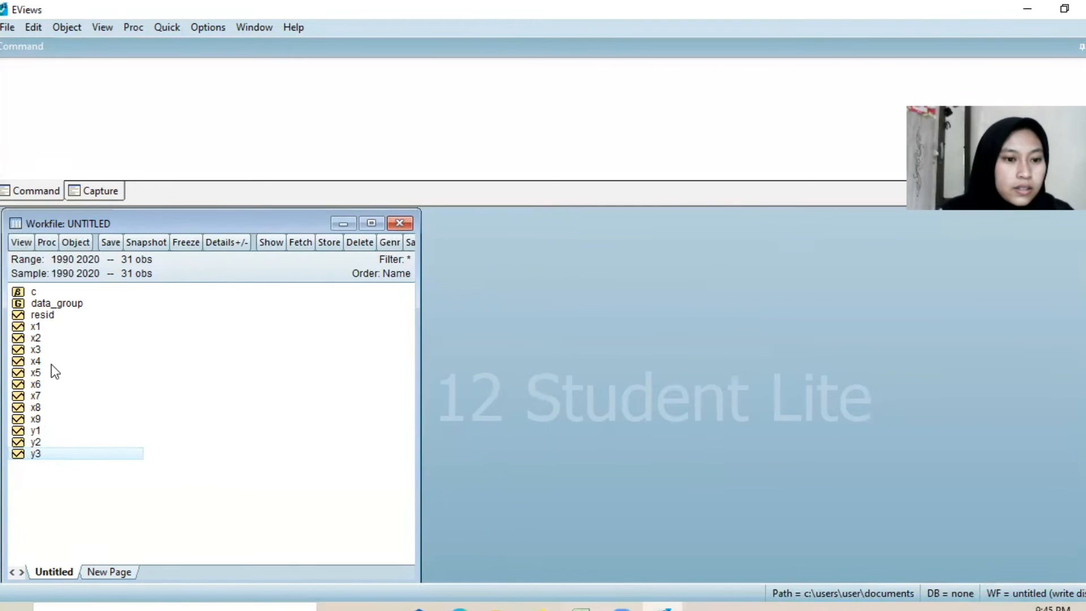
{"action": "left_click", "coordinate": [57, 429], "text": "ctrl"}
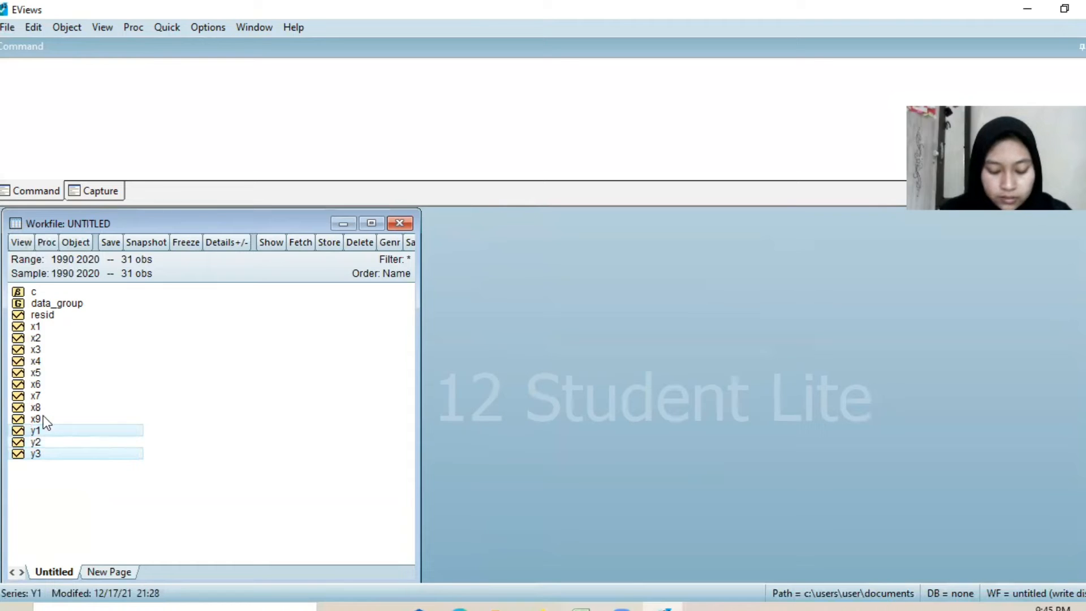
{"action": "left_click", "coordinate": [45, 363], "text": "ctrl"}
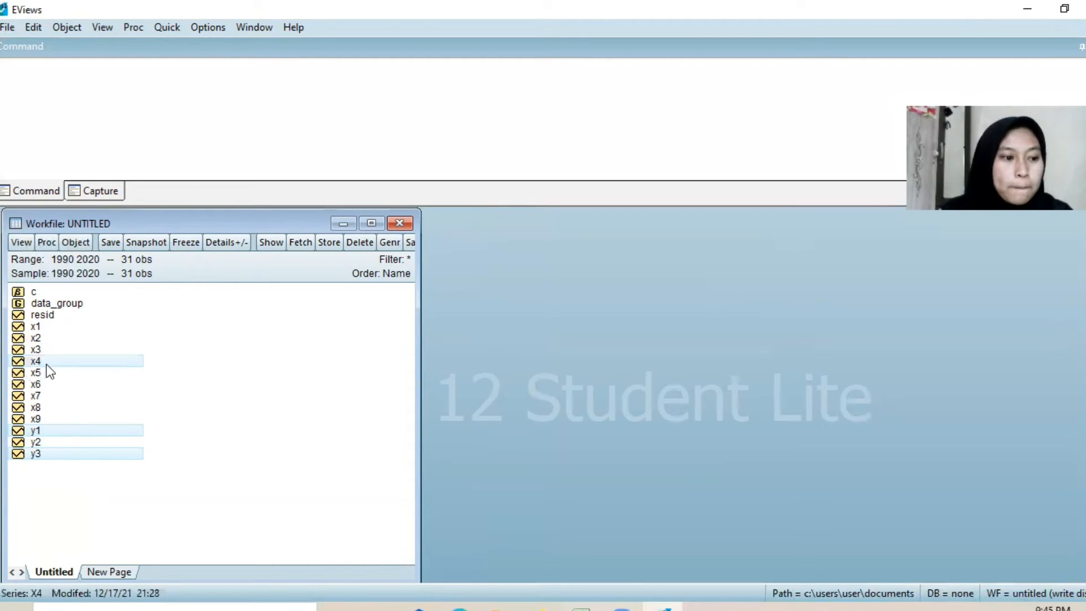
{"action": "left_click", "coordinate": [57, 430], "text": "ctrl"}
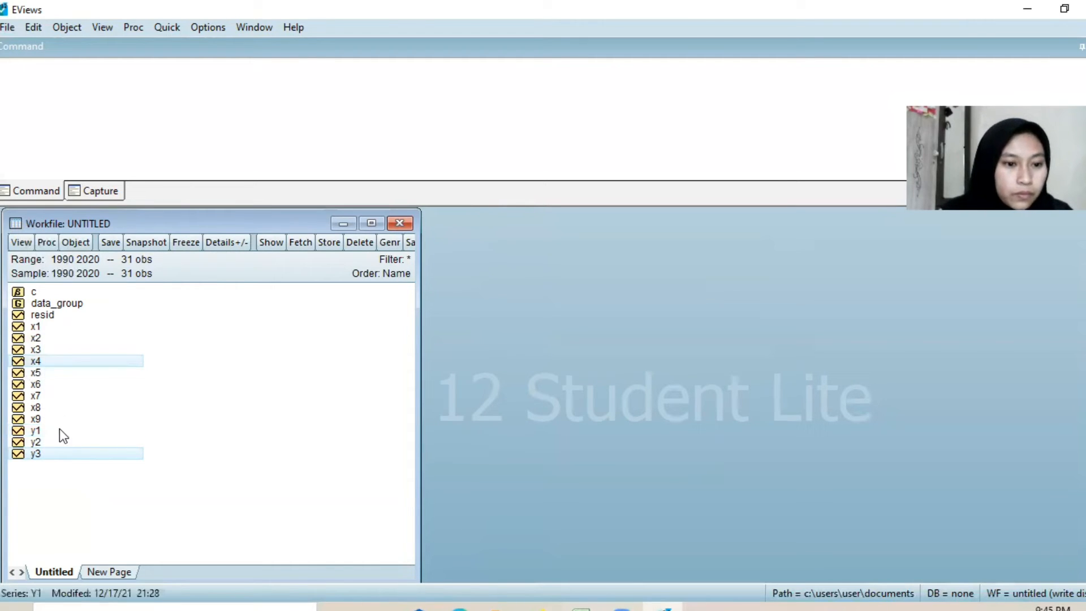
{"action": "left_click", "coordinate": [82, 359], "text": "ctrl"}
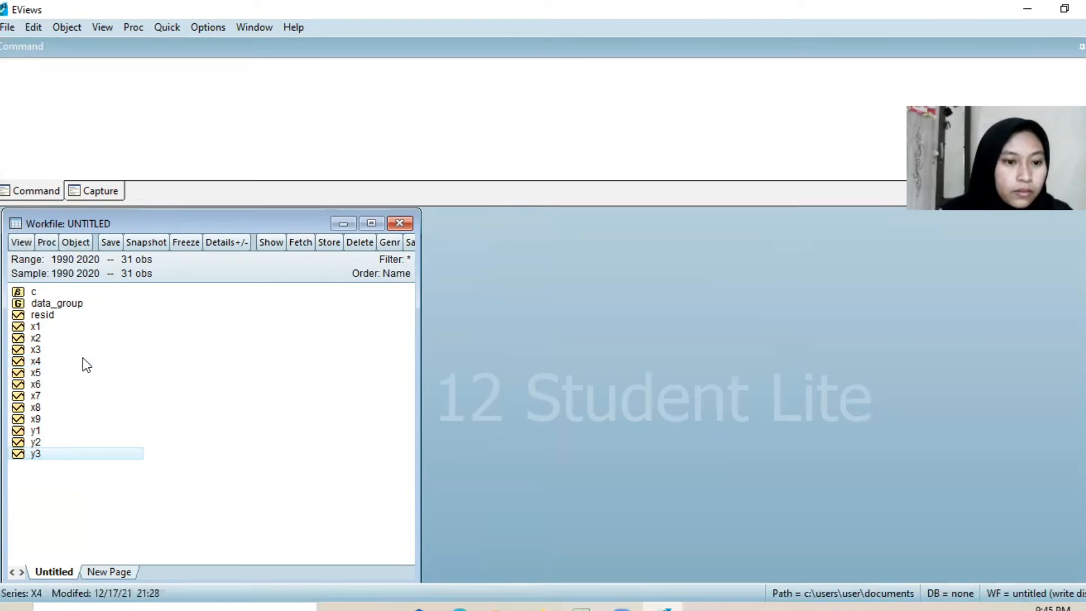
{"action": "left_click", "coordinate": [54, 430], "text": "ctrl"}
{"action": "left_click", "coordinate": [54, 441], "text": "ctrl"}
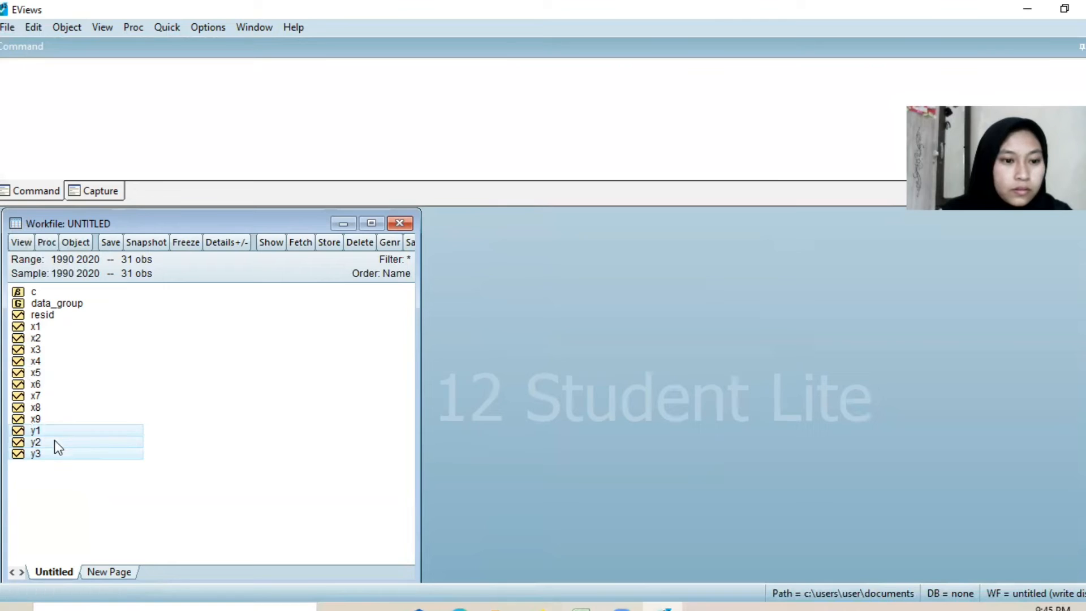
{"action": "left_click", "coordinate": [53, 361], "text": "ctrl"}
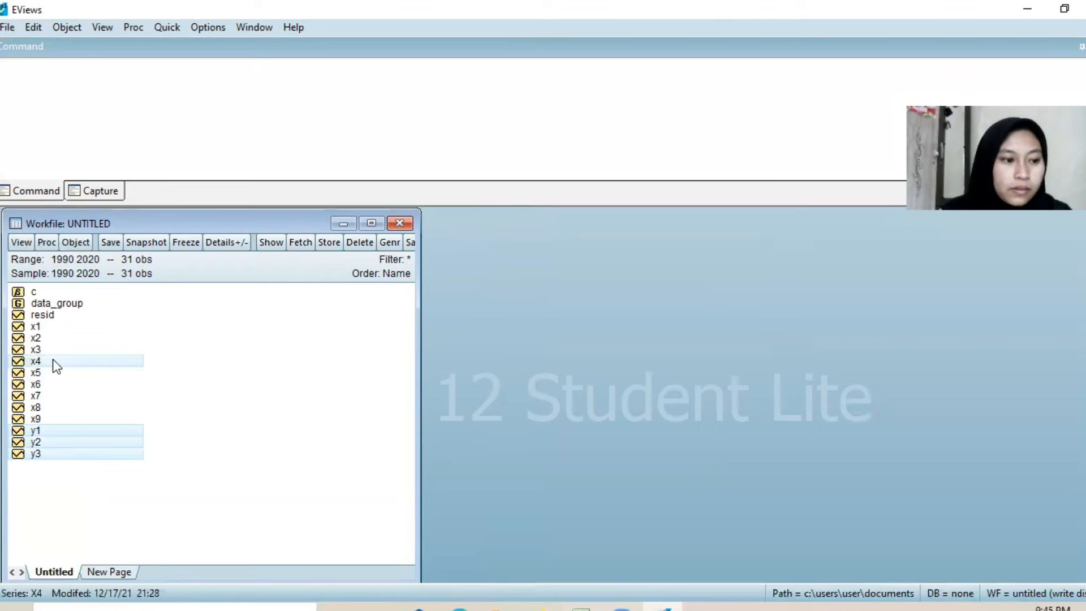
{"action": "left_click", "coordinate": [48, 373], "text": "ctrl"}
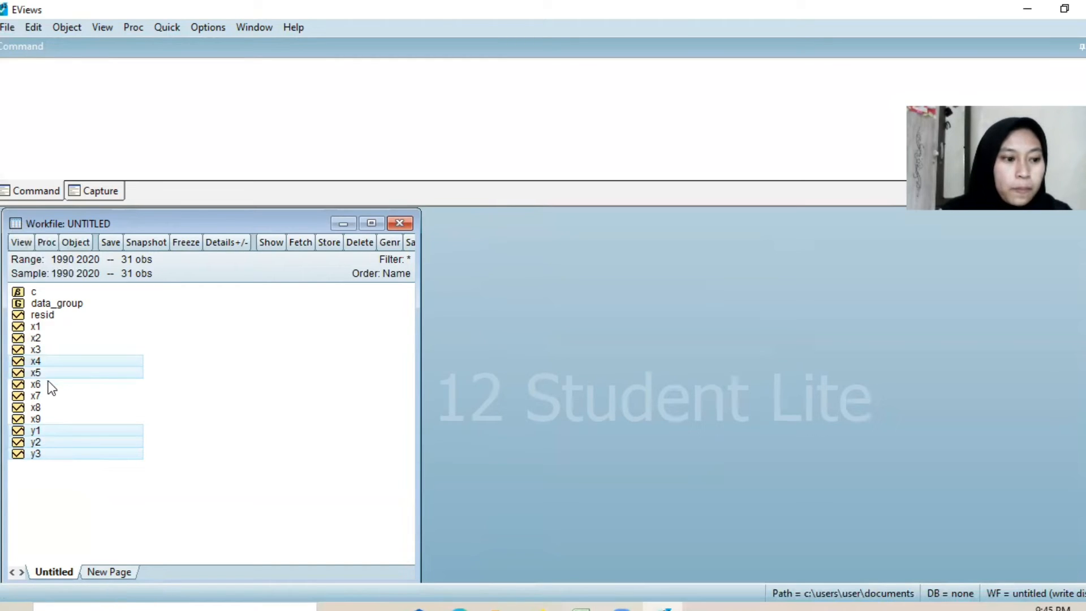
{"action": "left_click", "coordinate": [50, 384], "text": "ctrl"}
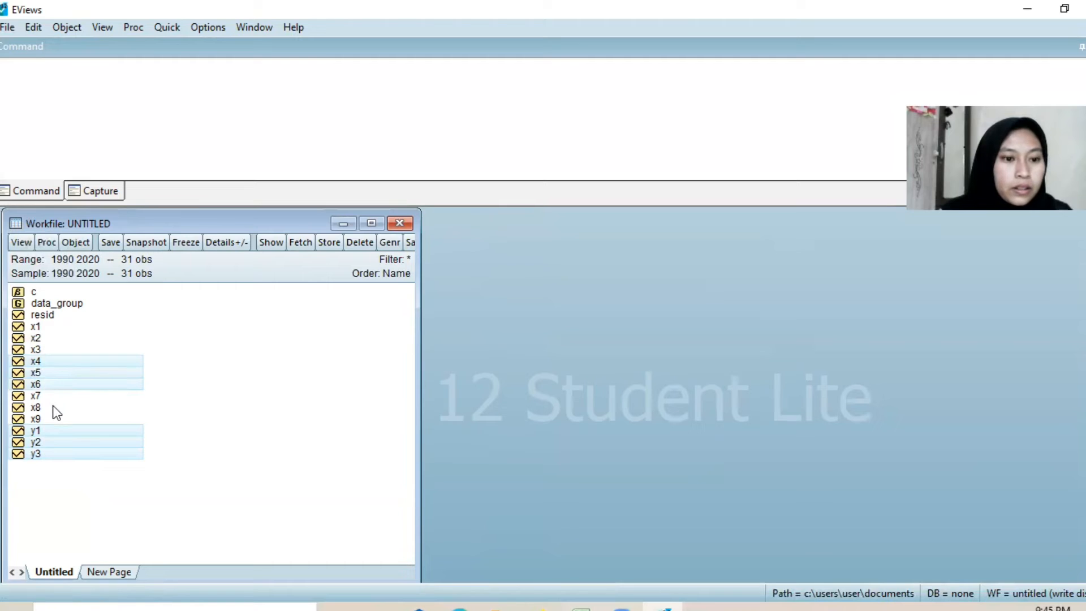
{"action": "left_click", "coordinate": [55, 408], "text": "ctrl"}
{"action": "left_click", "coordinate": [56, 416], "text": "ctrl"}
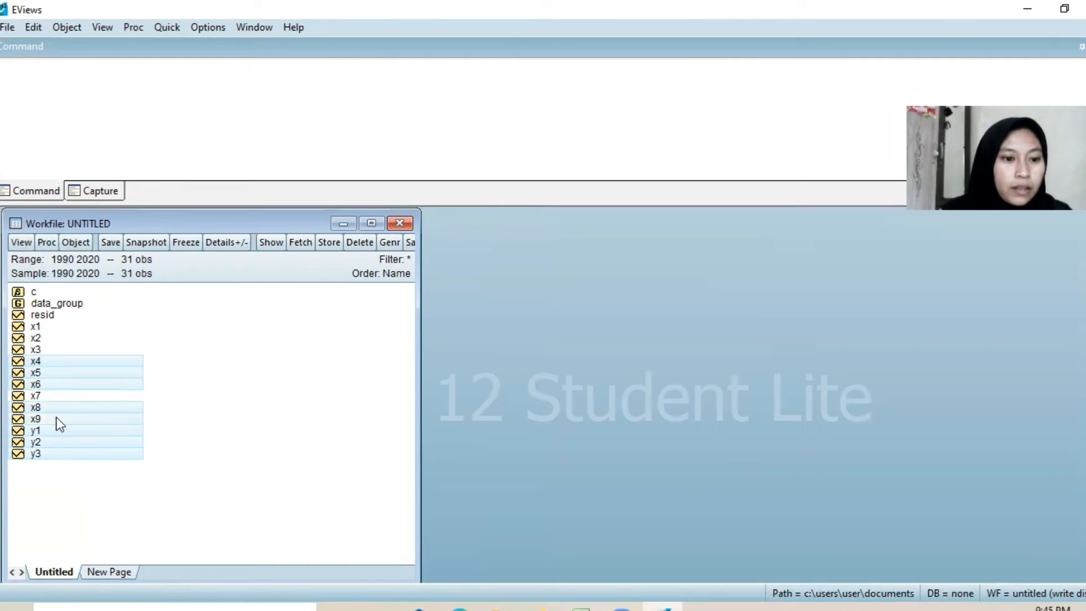
{"action": "right_click", "coordinate": [69, 414]}
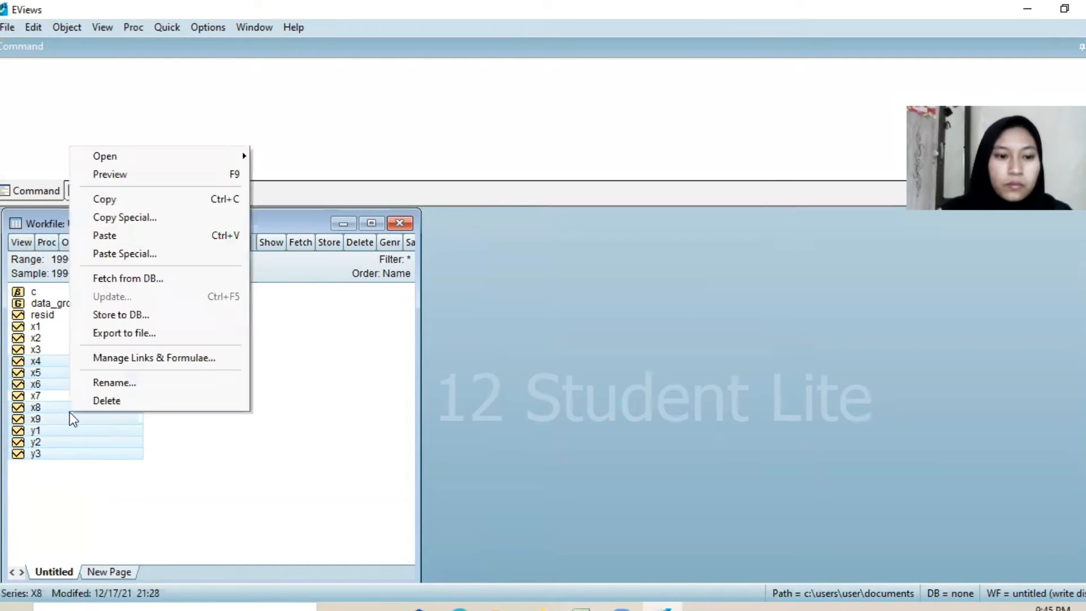
{"action": "mouse_move", "coordinate": [234, 157]}
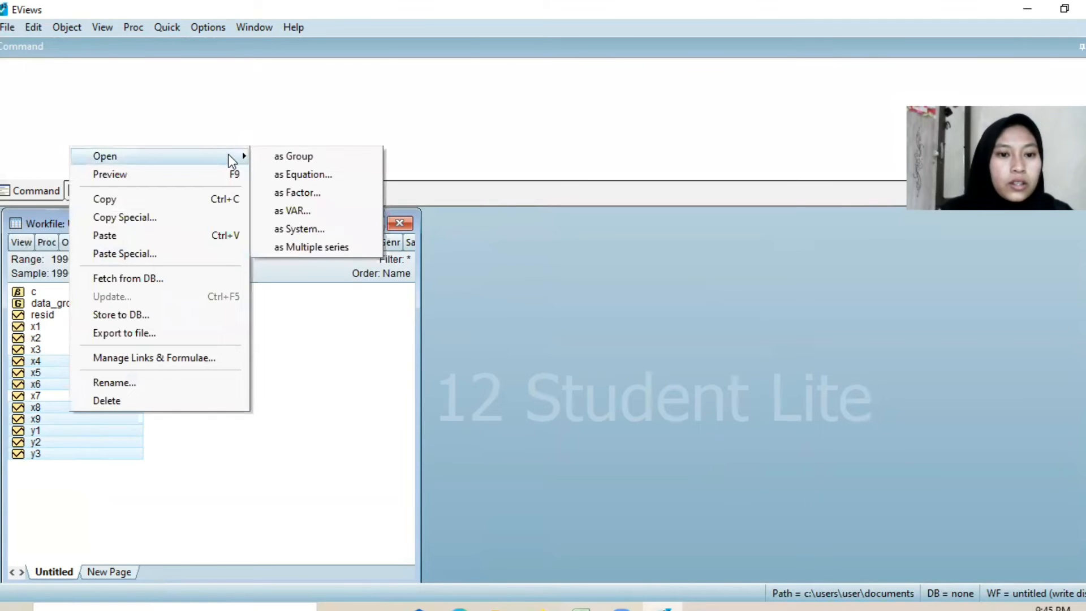
{"action": "left_click", "coordinate": [330, 180]}
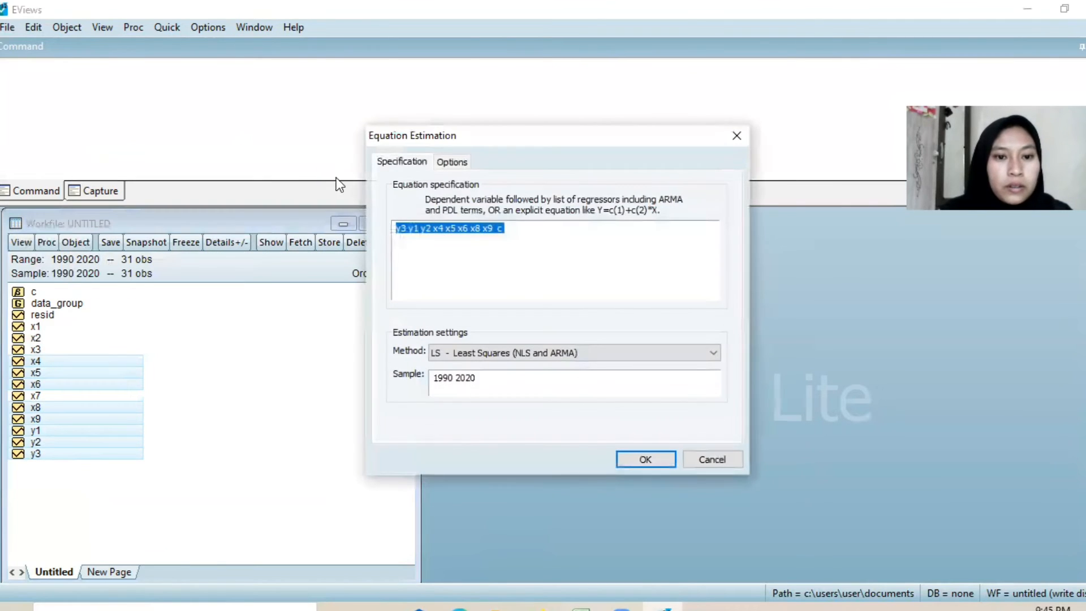
Step: Rewrite the equation specification as log(y3) c y1 y2 x4 x5 x6 x8 x9
{"action": "left_click", "coordinate": [533, 254]}
{"action": "type", "text": "c"}
{"action": "key", "text": "BackSpace"}
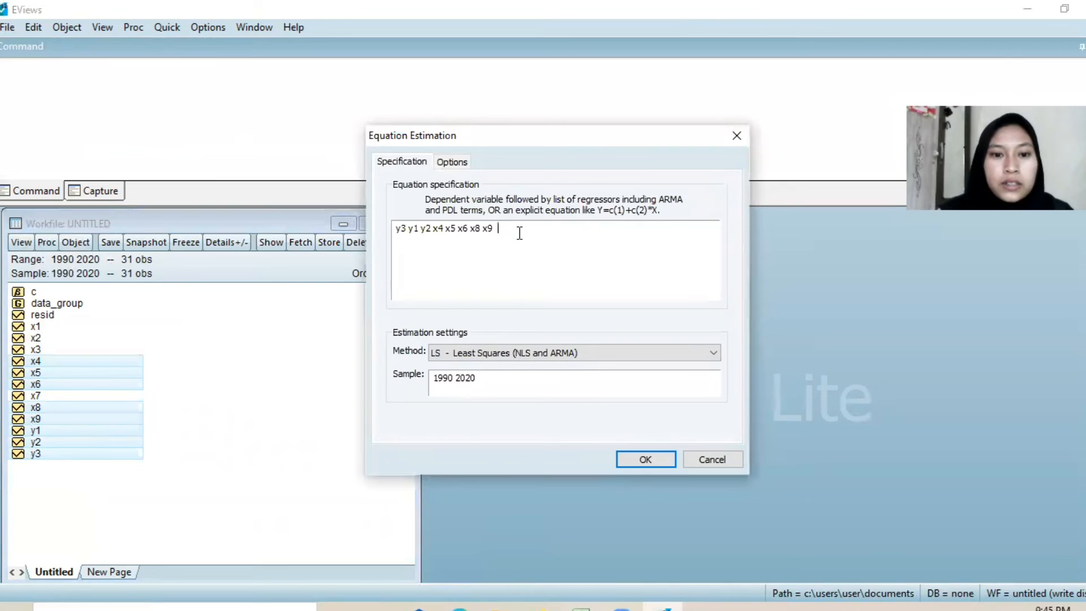
{"action": "left_click", "coordinate": [408, 228]}
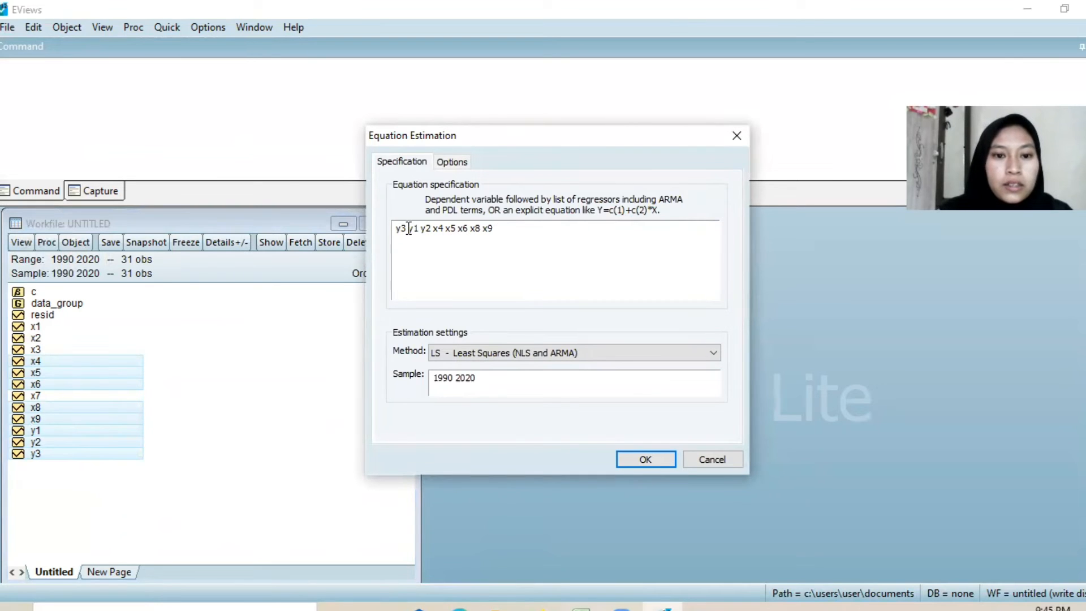
{"action": "type", "text": "c"}
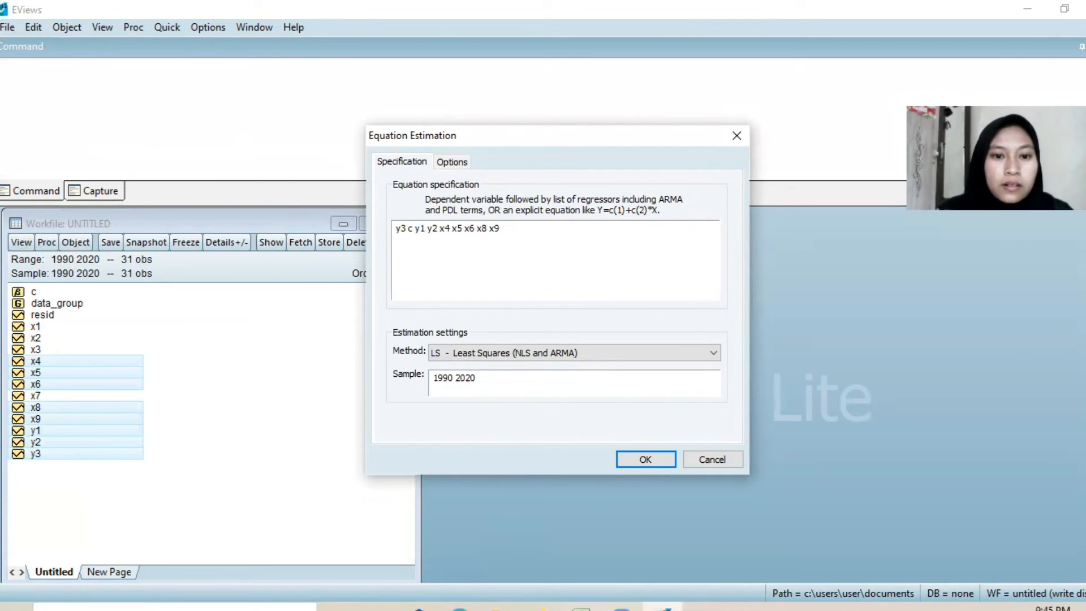
{"action": "left_click", "coordinate": [395, 226]}
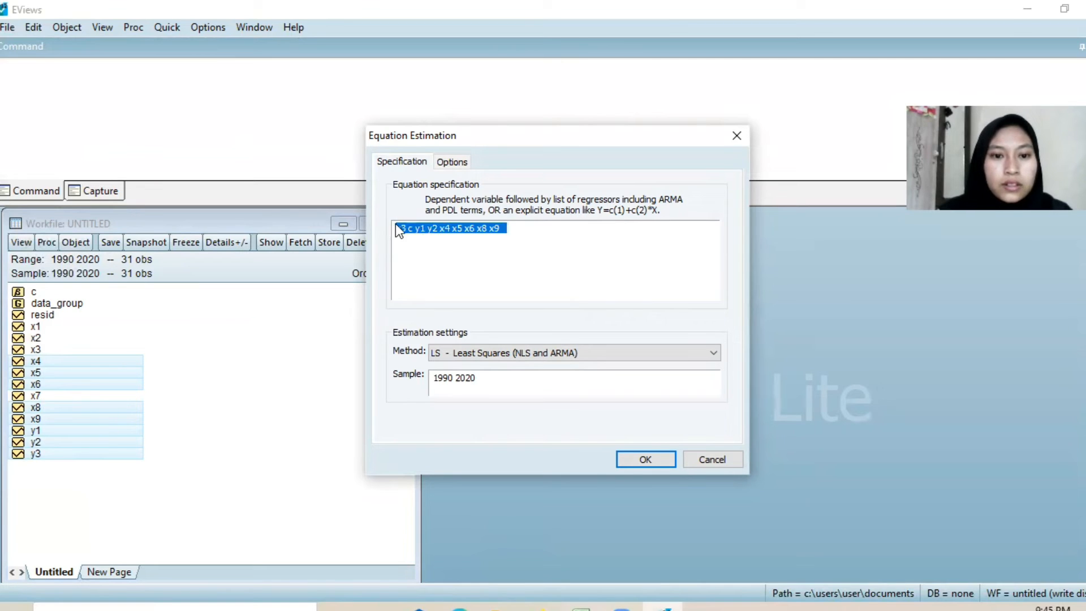
{"action": "left_click", "coordinate": [398, 225]}
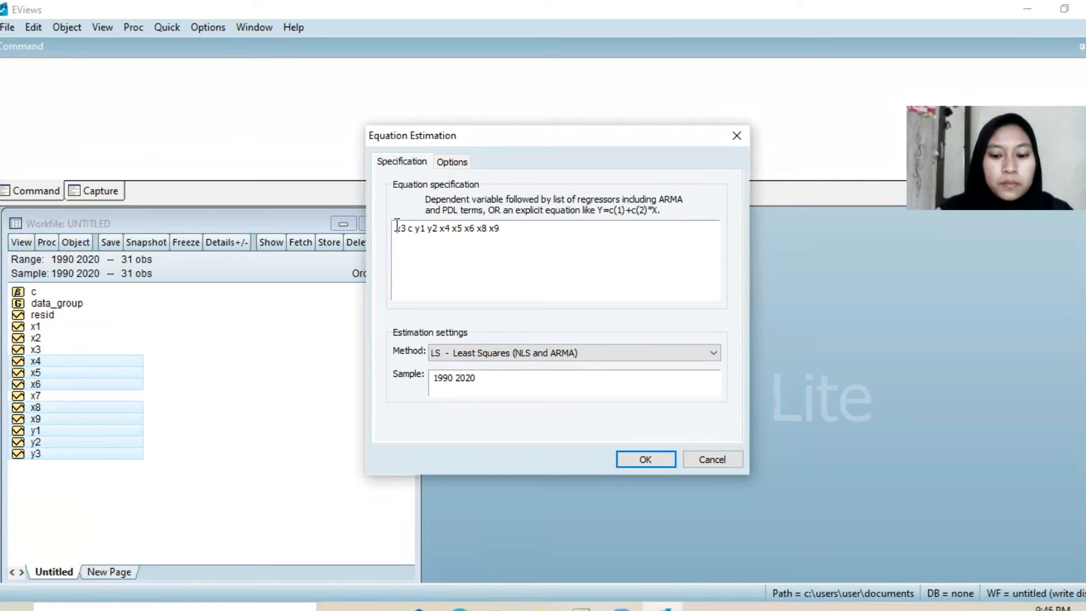
{"action": "type", "text": "log("}
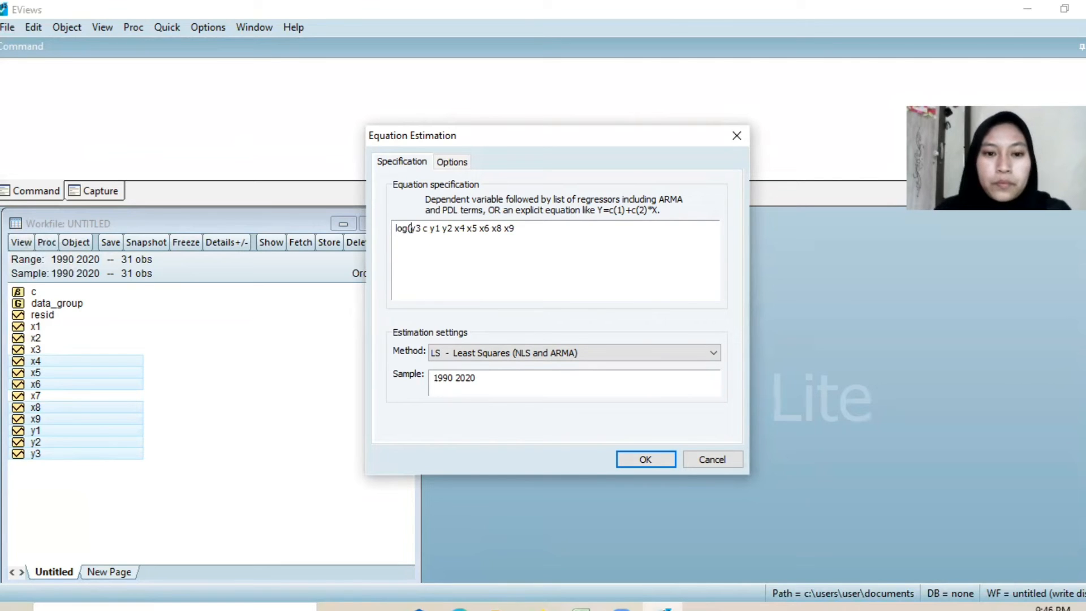
{"action": "key", "text": "Right"}
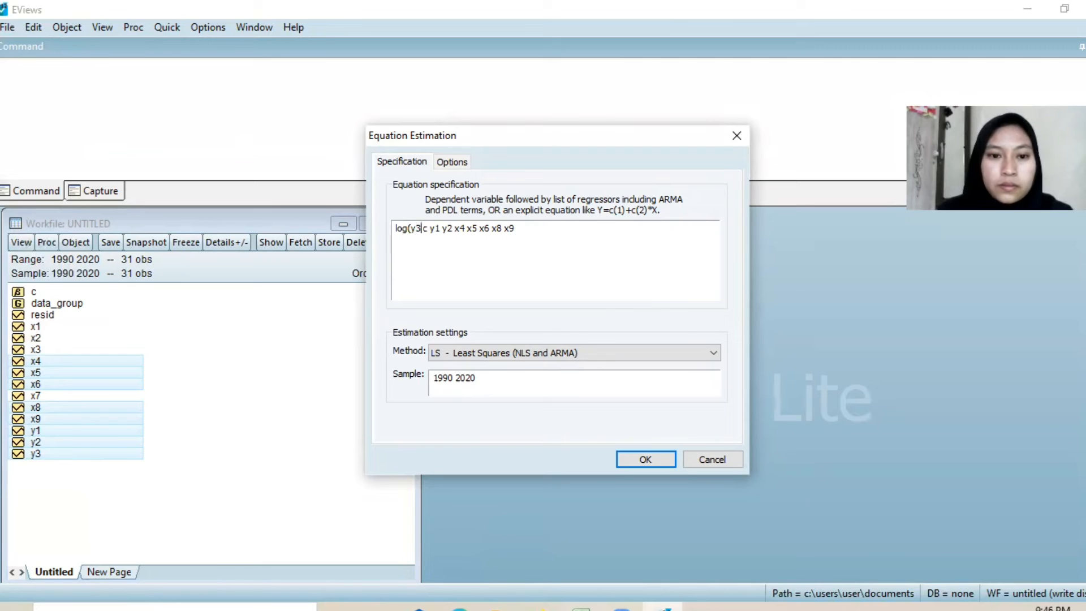
{"action": "type", "text": ")"}
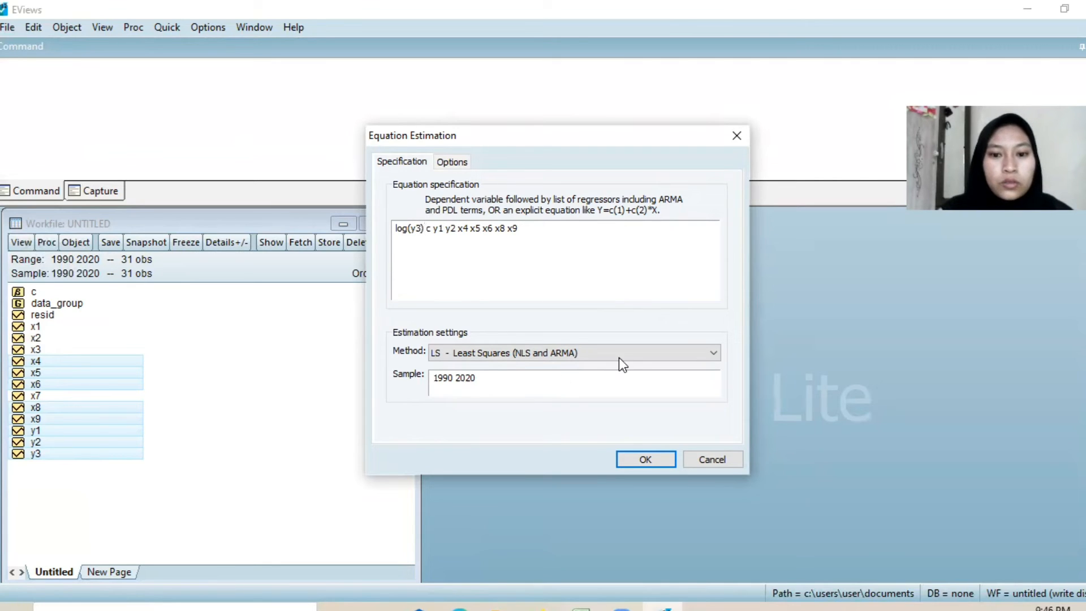
Step: Estimate the log(y3) equation by TSLS two-stage least squares with x1 x2 x3 x4 x5 x6 x7 x8 x9 as instruments
{"action": "left_click", "coordinate": [705, 357]}
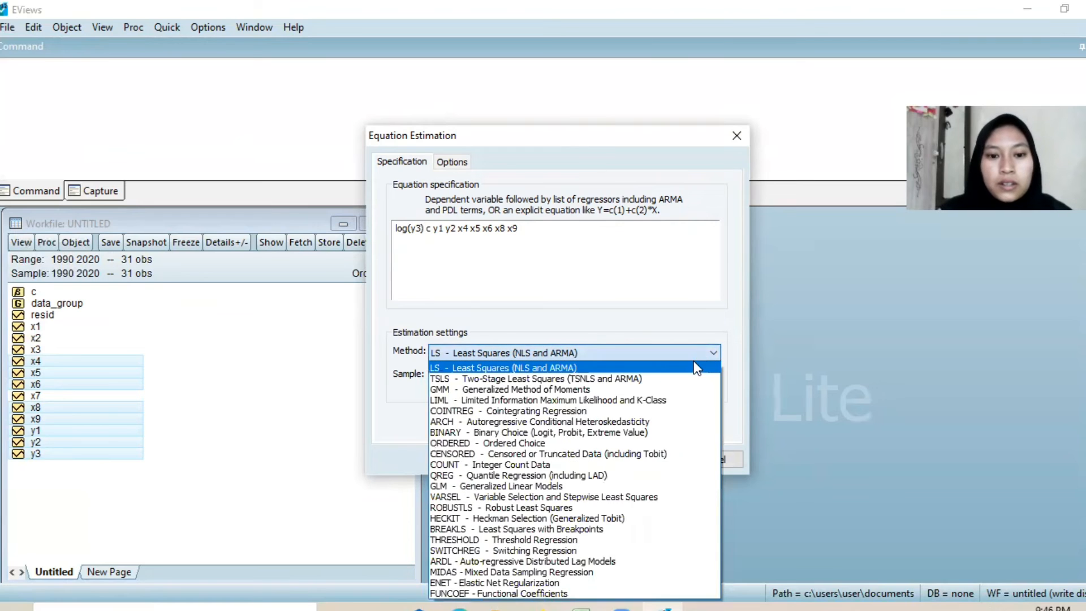
{"action": "left_click", "coordinate": [683, 379]}
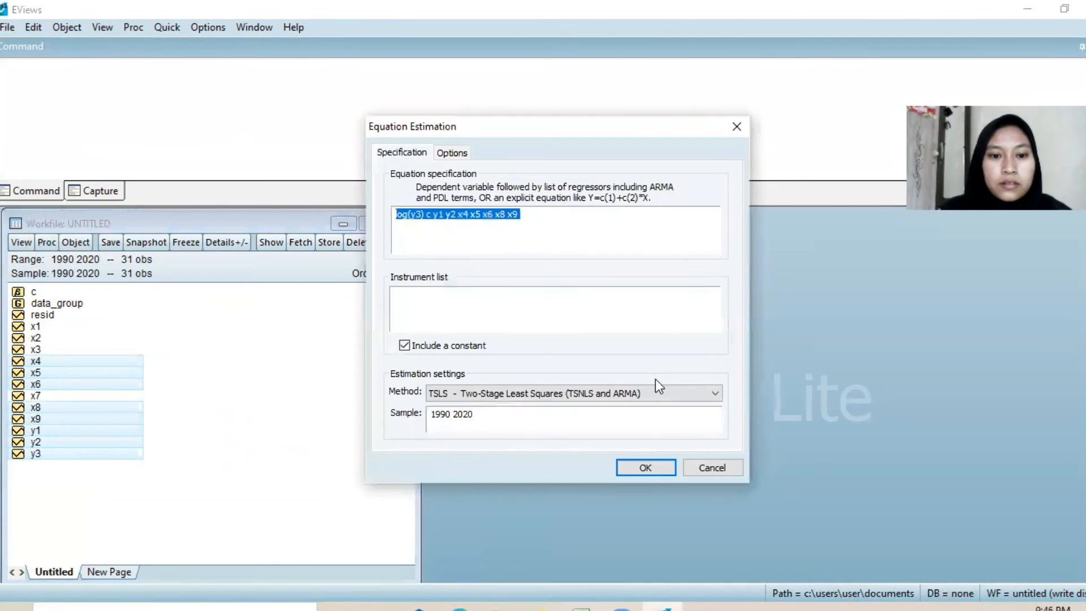
{"action": "left_click", "coordinate": [399, 298]}
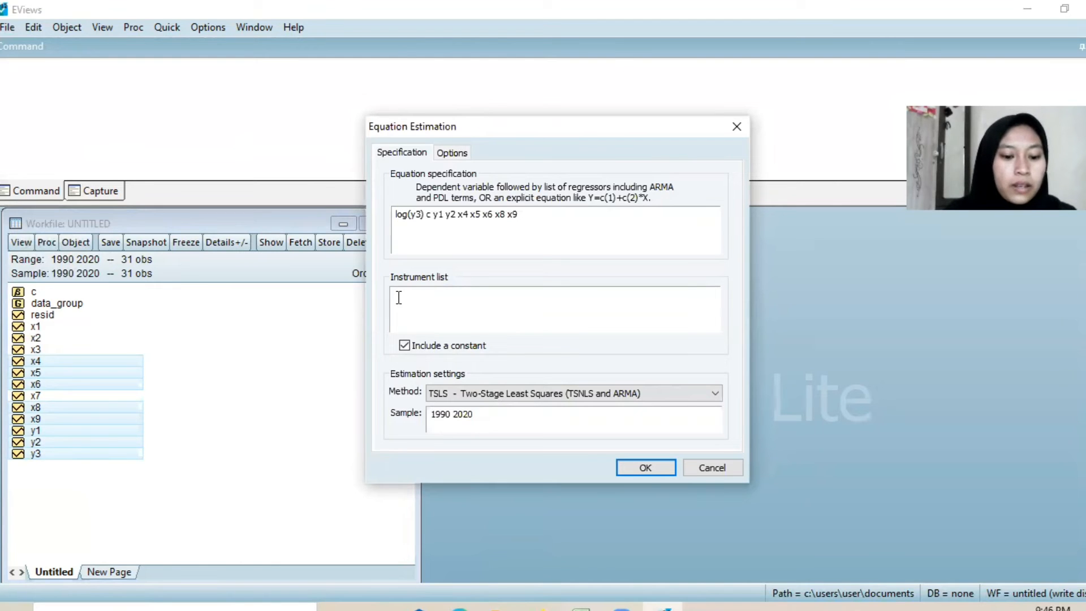
{"action": "type", "text": "x1"}
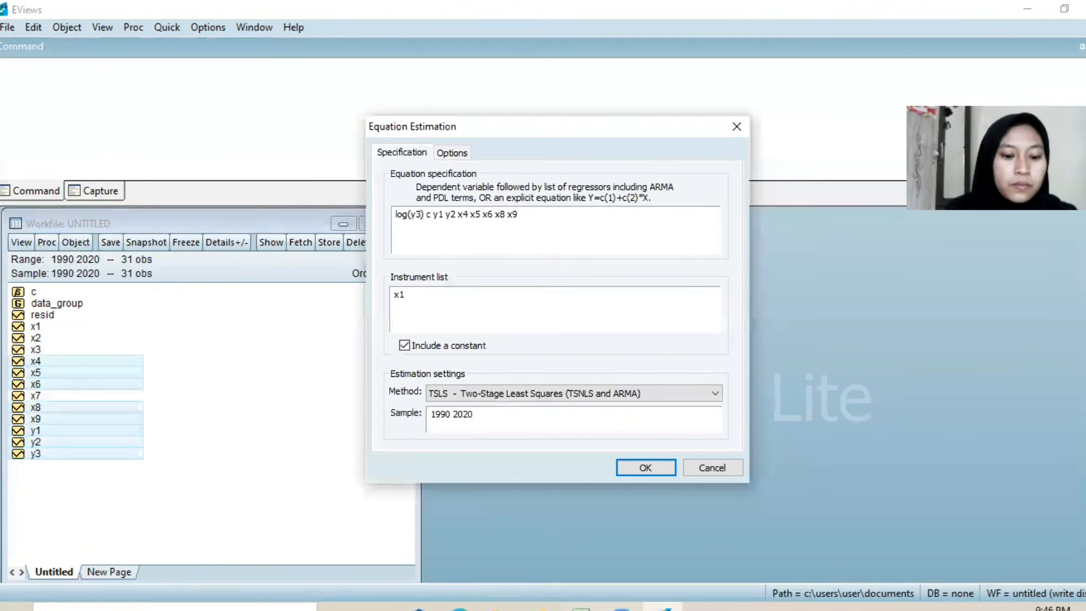
{"action": "type", "text": " x2 x3 x4 x5"}
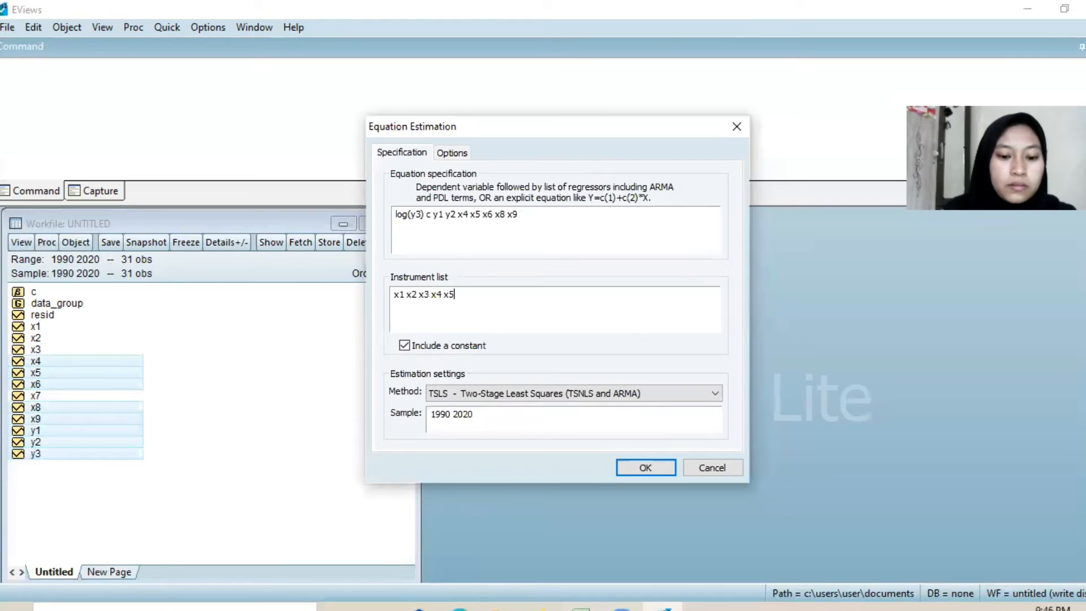
{"action": "type", "text": " x6 x7"}
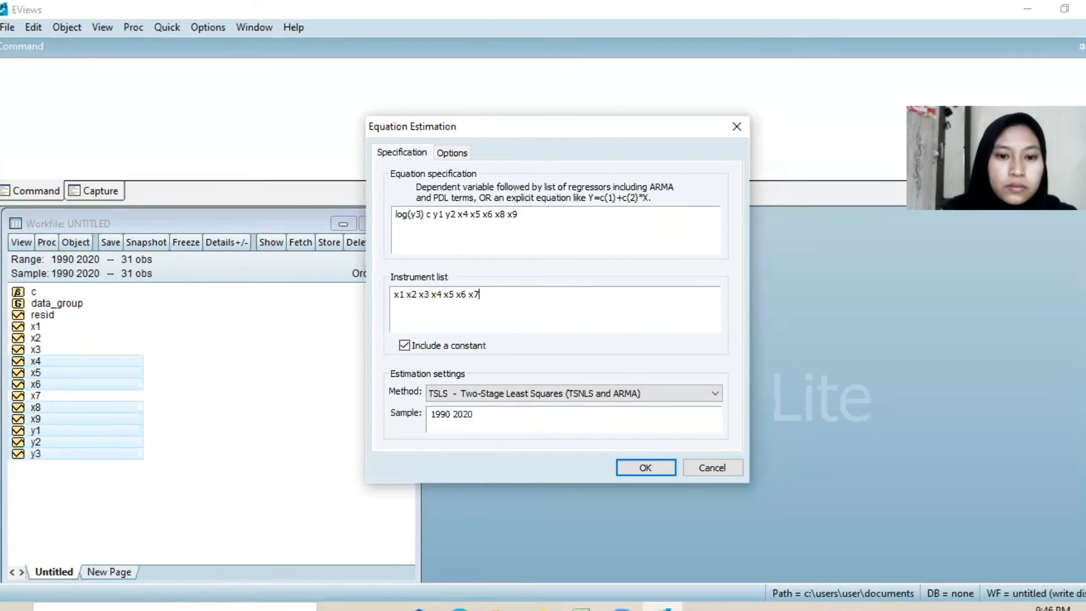
{"action": "type", "text": " x8"}
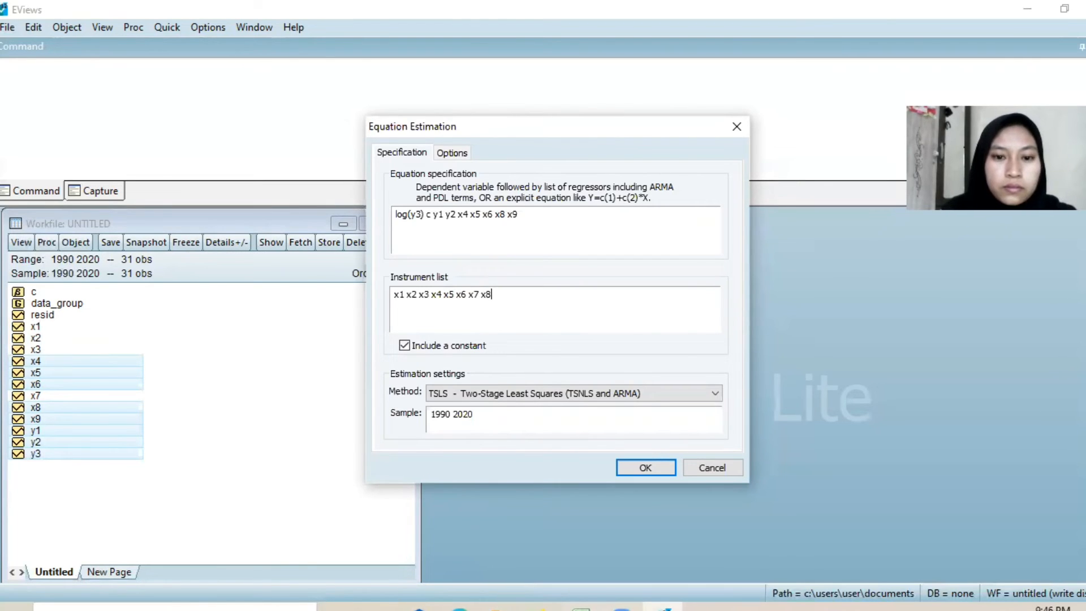
{"action": "type", "text": " x9"}
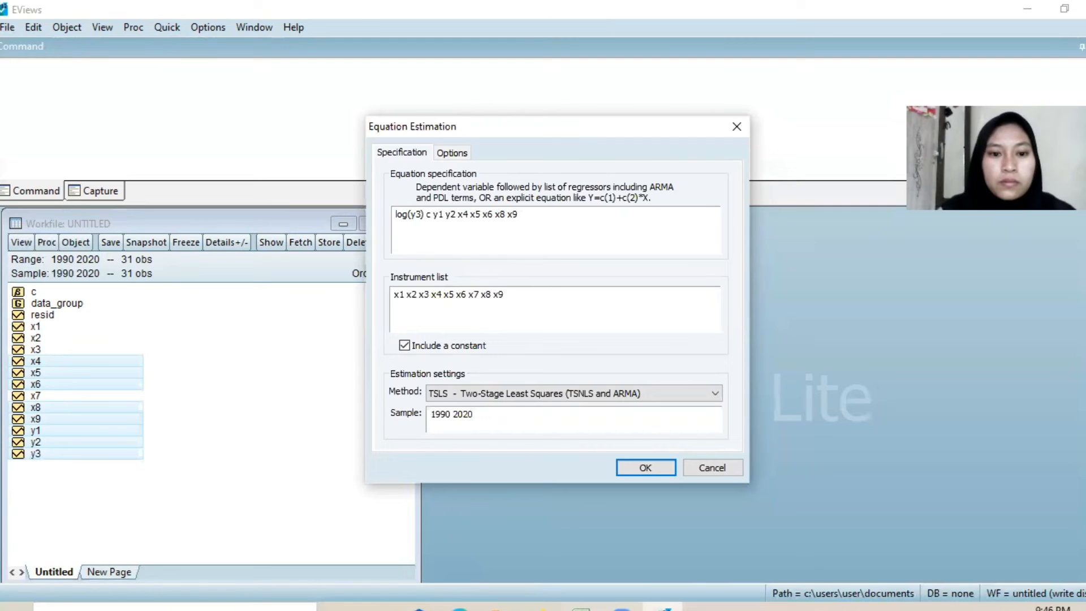
{"action": "left_click", "coordinate": [659, 322]}
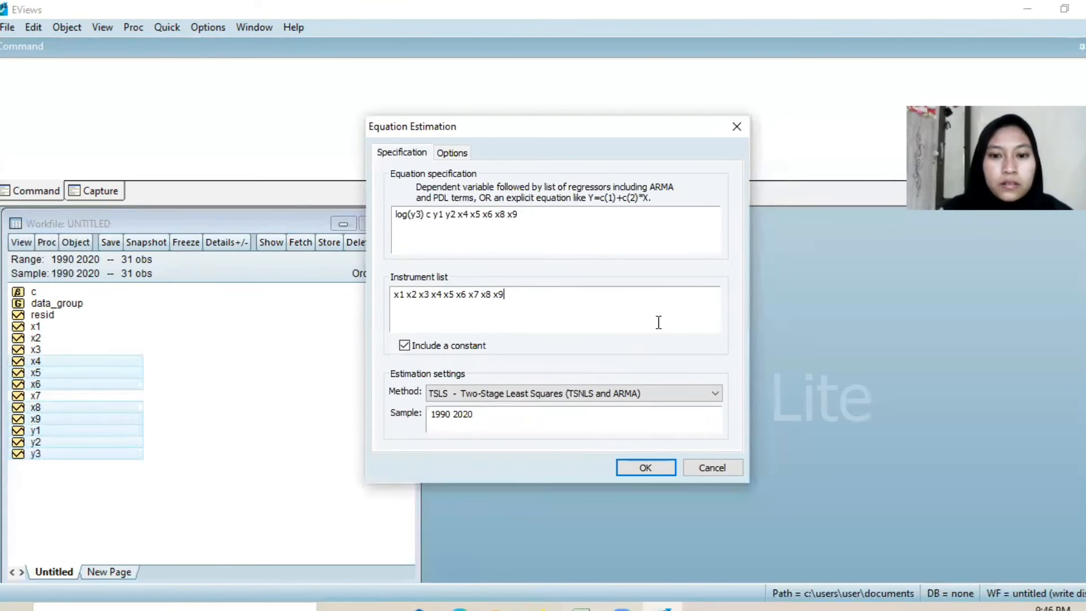
{"action": "left_click", "coordinate": [662, 465]}
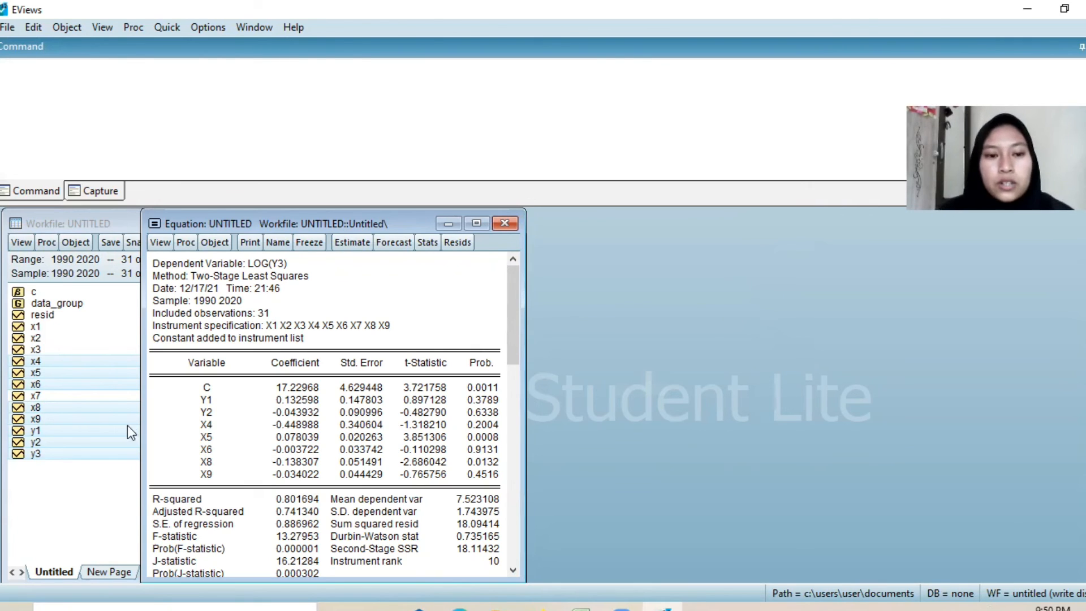
Step: Run the histogram normality test on the log(y3) equation's residuals
{"action": "left_click", "coordinate": [165, 242]}
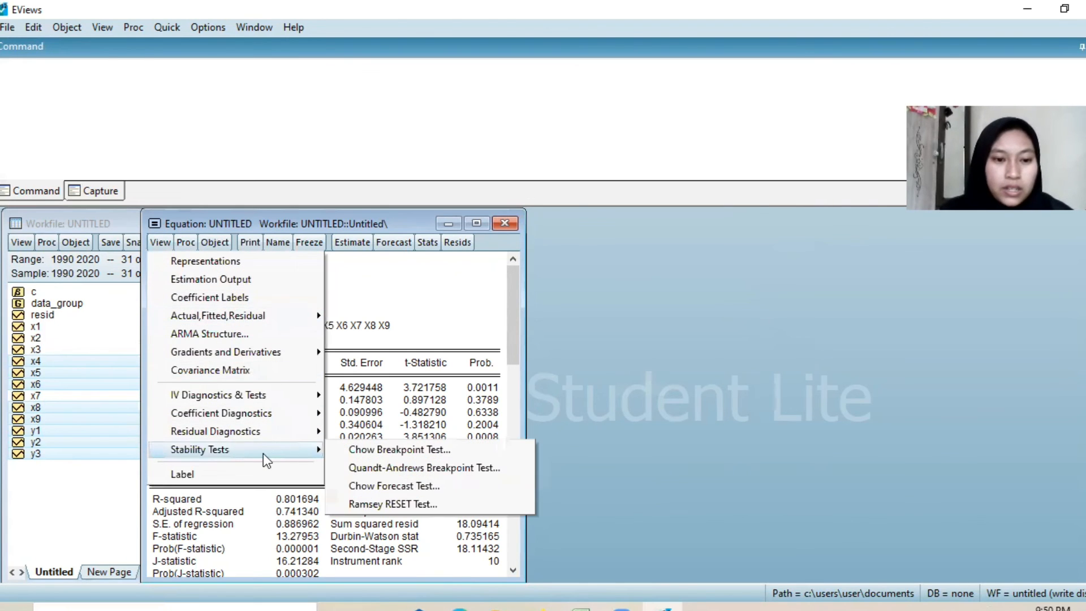
{"action": "mouse_move", "coordinate": [262, 433]}
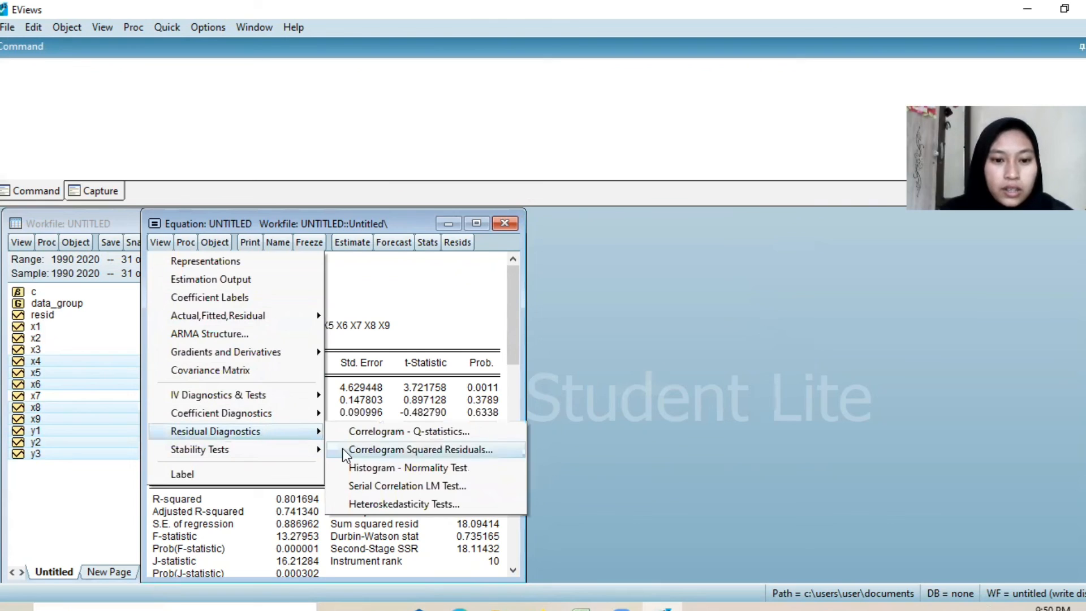
{"action": "left_click", "coordinate": [358, 470]}
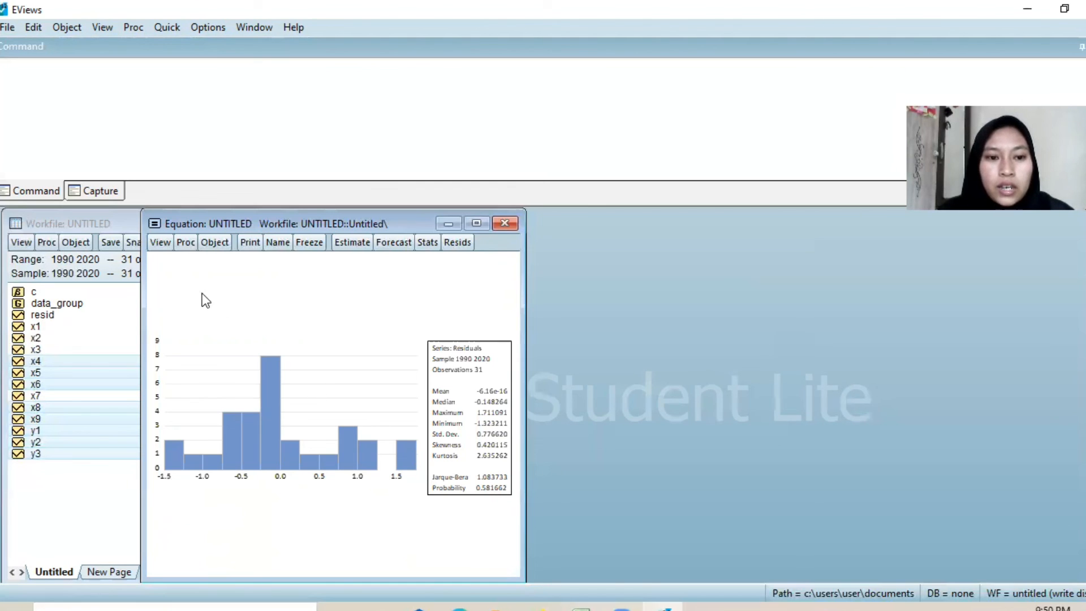
Step: Run the Breusch-Pagan-Godfrey heteroskedasticity test on the log(y3) equation with regressors c y1 y2 x4 x5 x6 x8 x9
{"action": "left_click", "coordinate": [159, 243]}
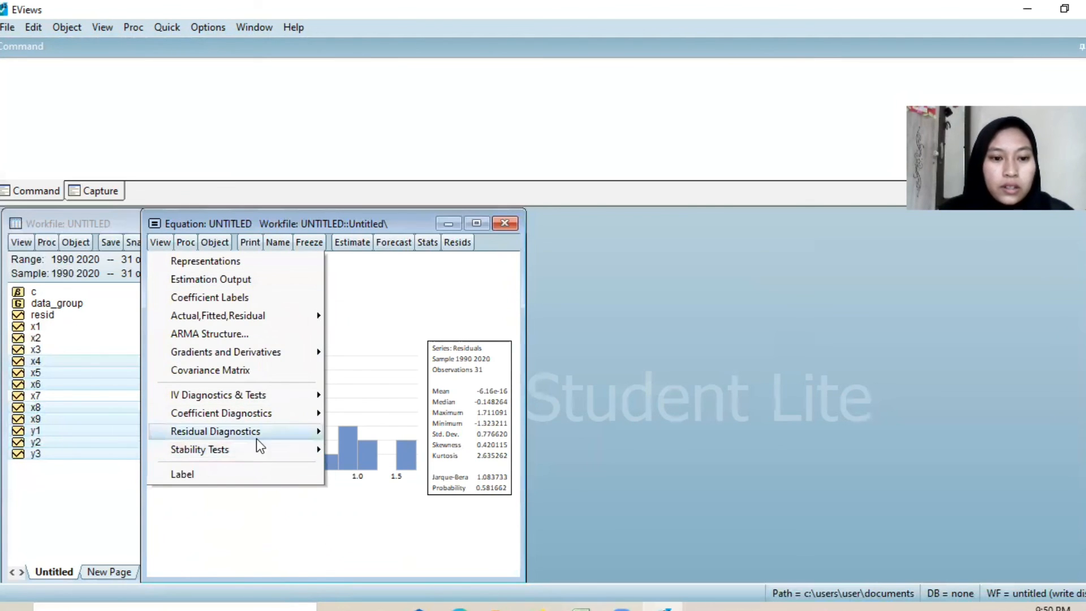
{"action": "mouse_move", "coordinate": [258, 434]}
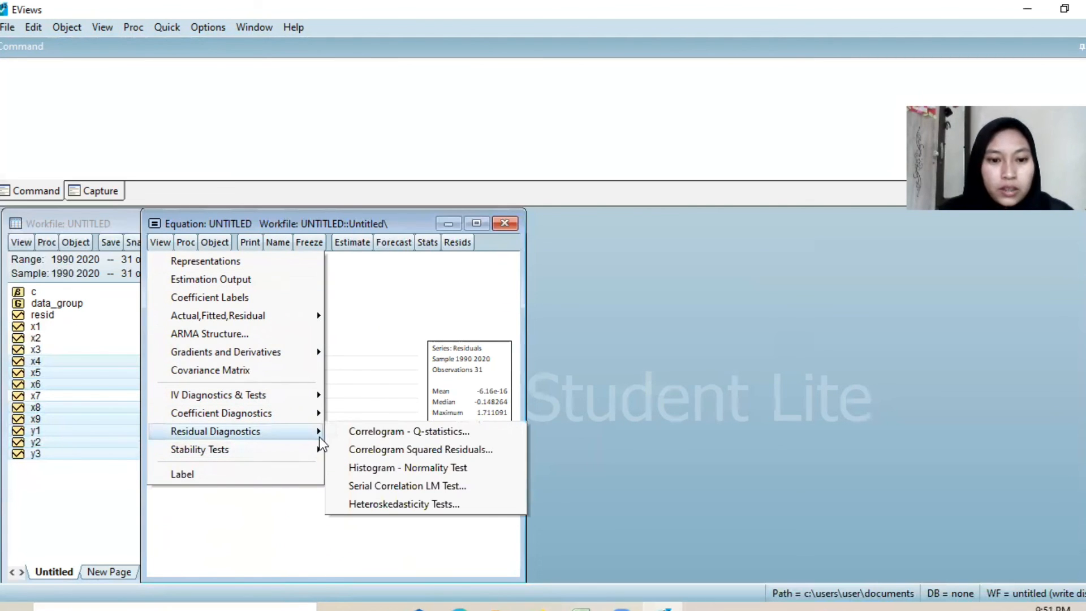
{"action": "left_click", "coordinate": [375, 503]}
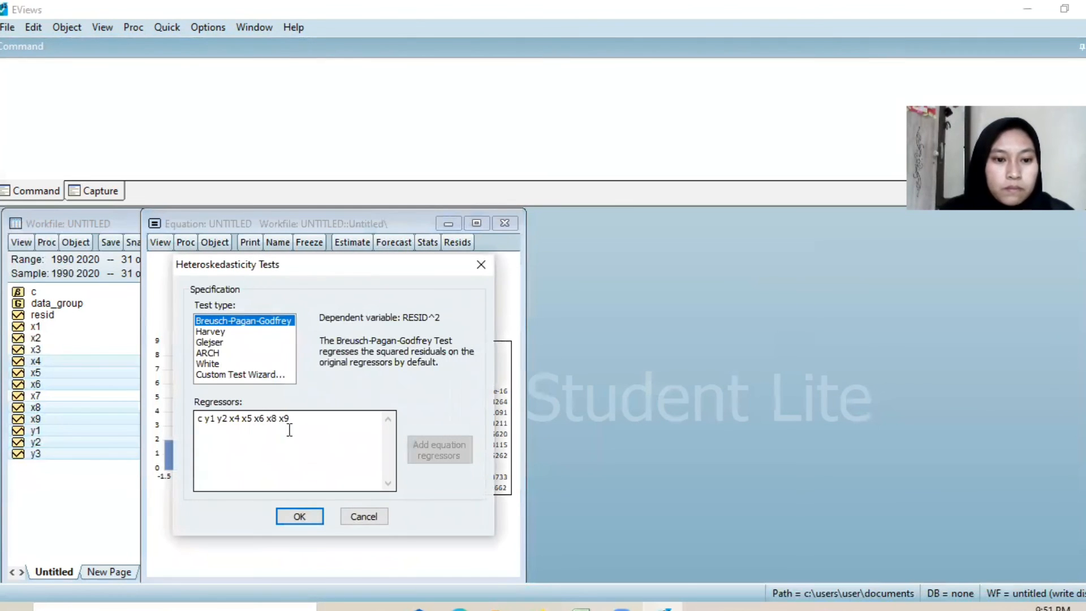
{"action": "left_click", "coordinate": [308, 515]}
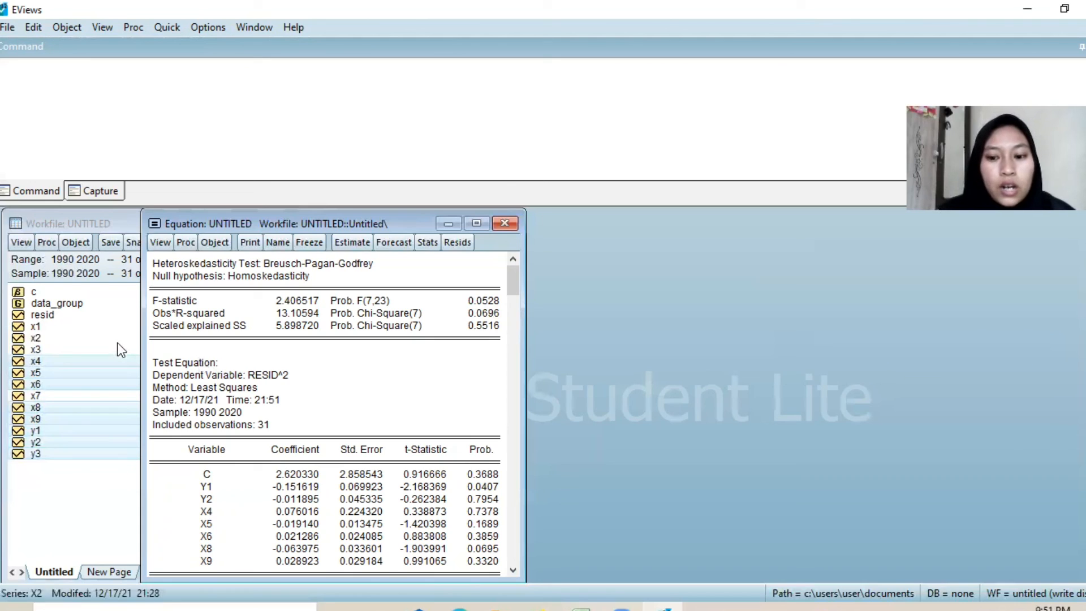
Step: Run the serial correlation LM test on the log(y3) equation's residuals with 2 lags
{"action": "left_click", "coordinate": [160, 244]}
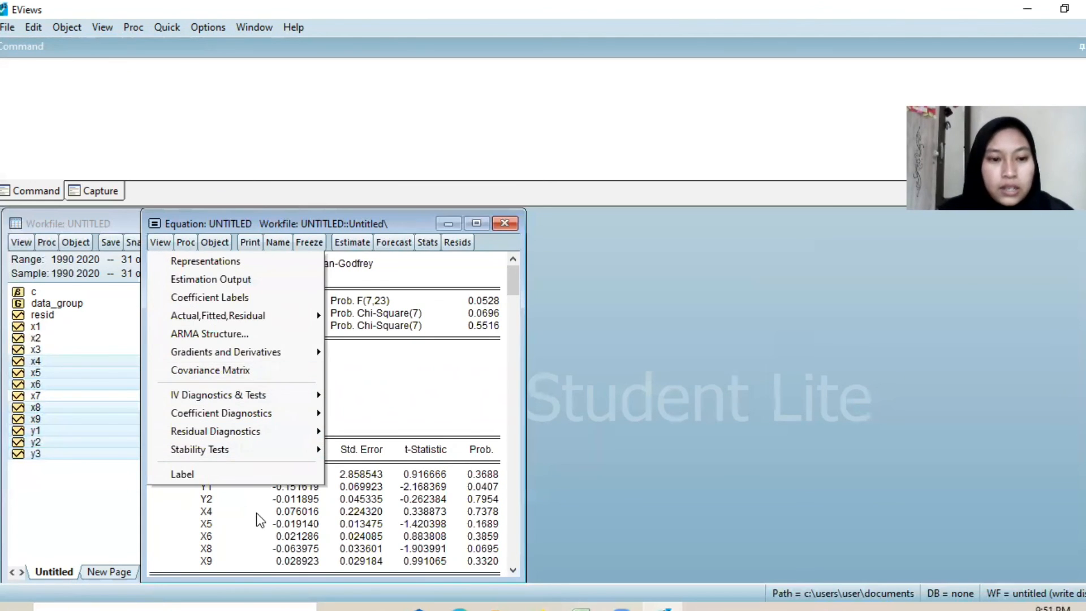
{"action": "mouse_move", "coordinate": [290, 439]}
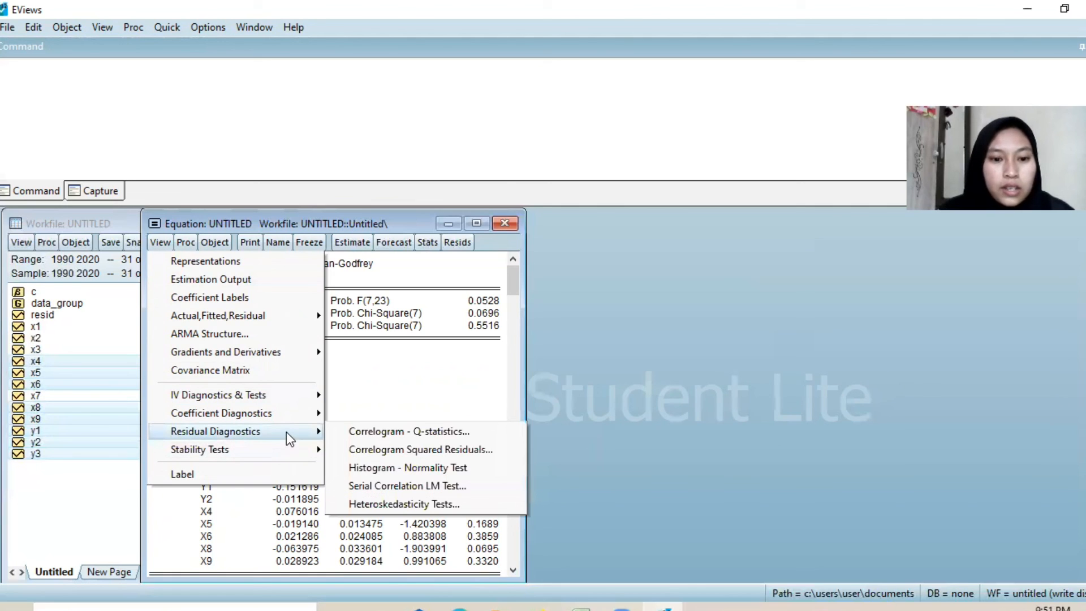
{"action": "left_click", "coordinate": [375, 487]}
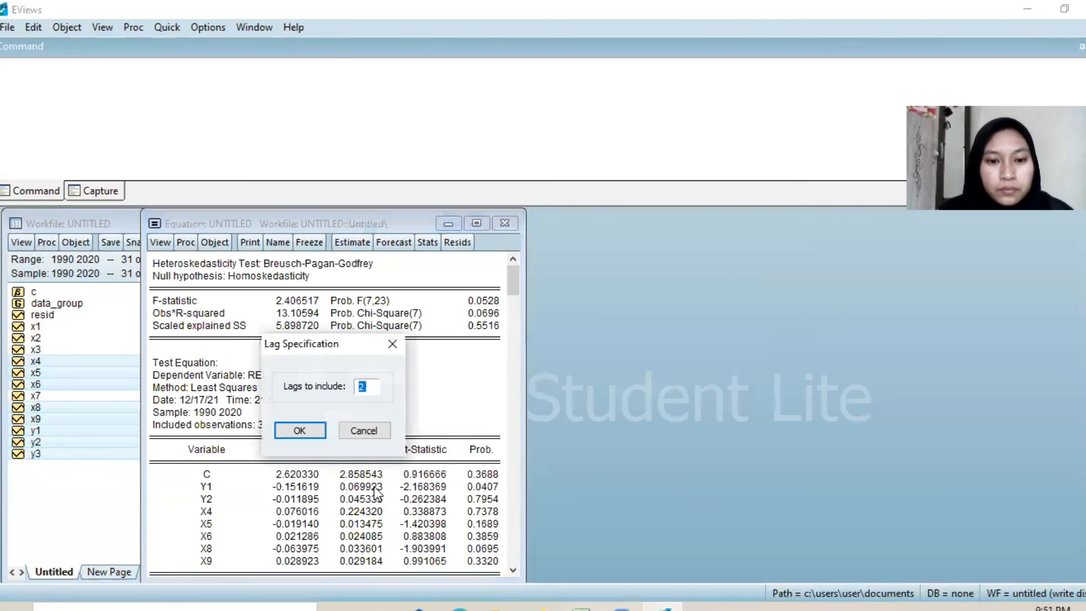
{"action": "left_click", "coordinate": [299, 430]}
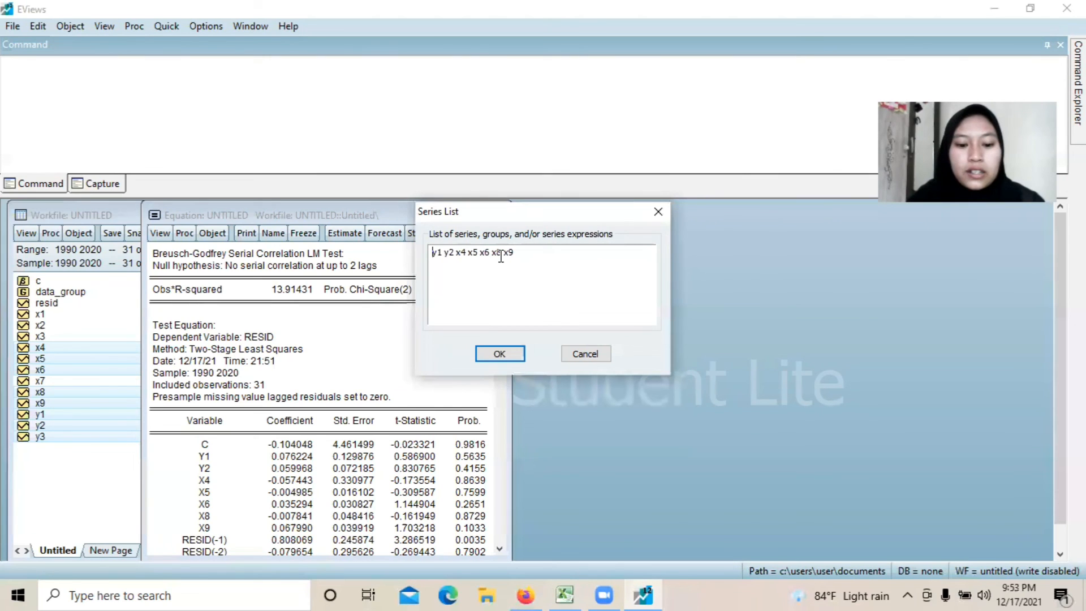
Step: Generate the correlation matrix for the series y1 y2 x4 x5 x6 x8 x9, leaving y3 out of the list
{"action": "type", "text": "y3"}
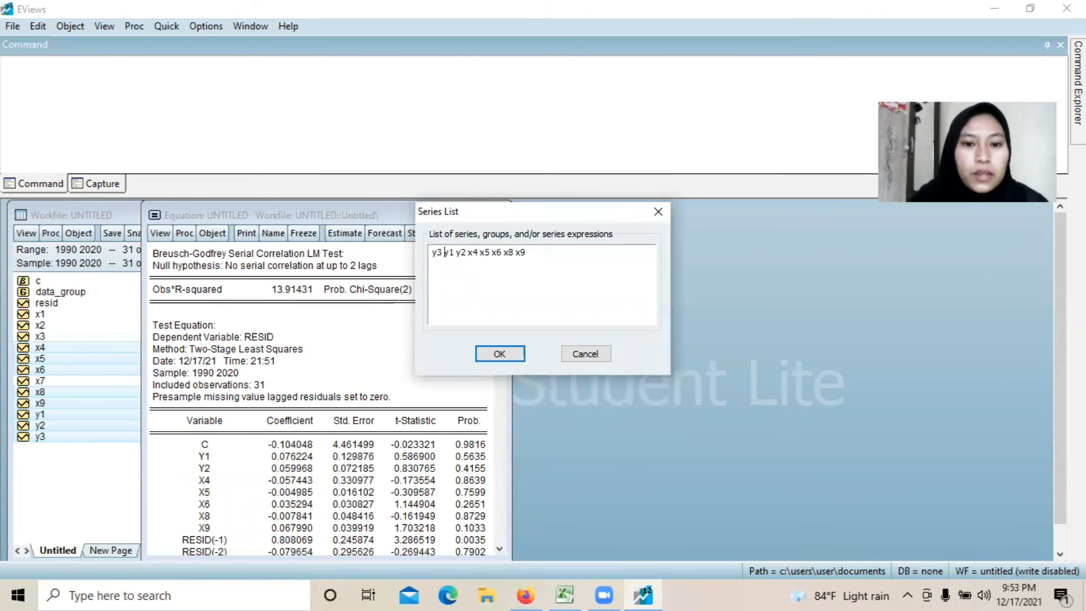
{"action": "key", "text": "BackSpace"}
{"action": "key", "text": "BackSpace"}
{"action": "key", "text": "BackSpace"}
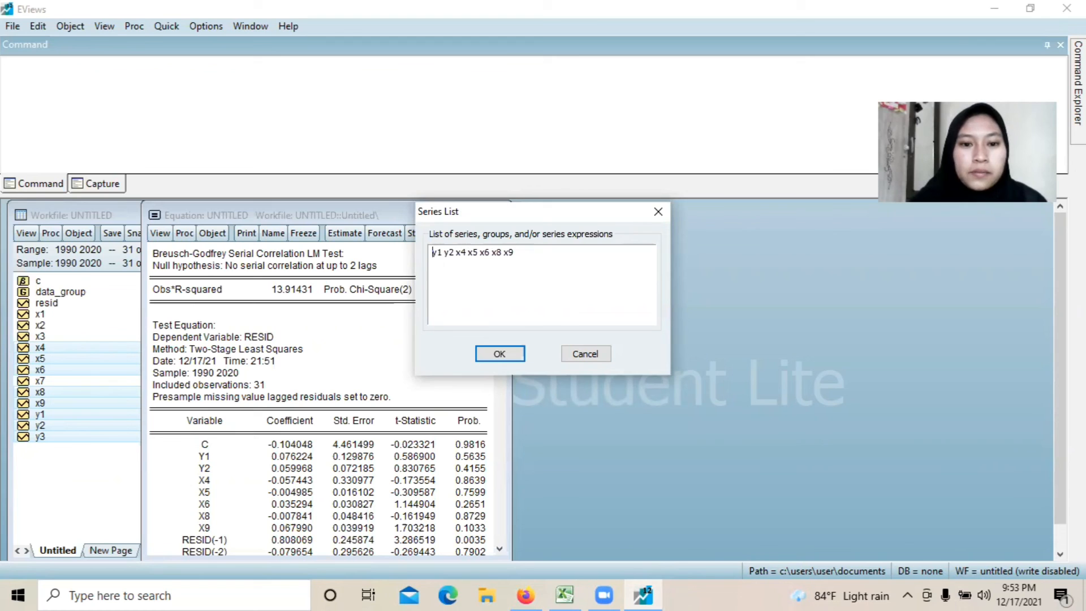
{"action": "left_click", "coordinate": [500, 351]}
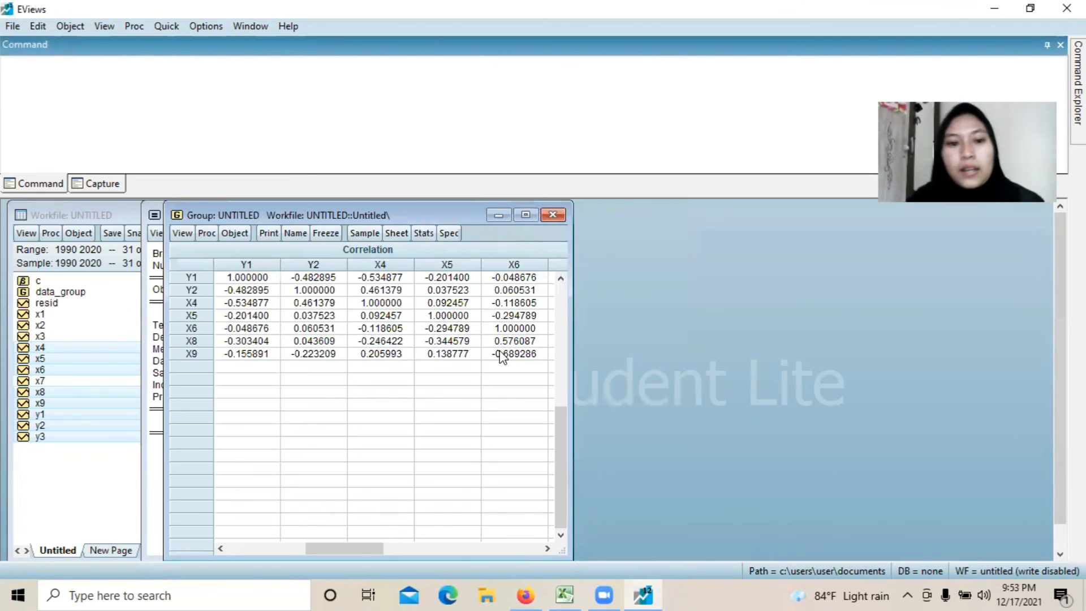